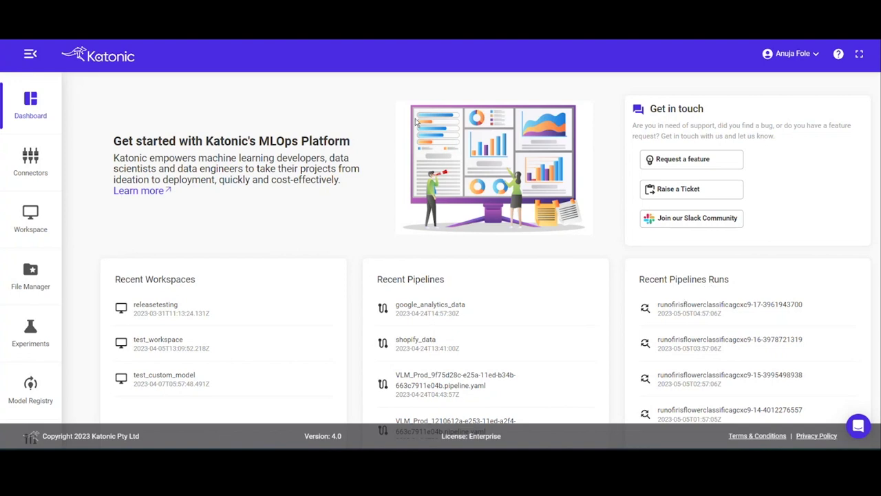
Step: Open the Katonic Help Center, look over its support options and resources, and close it
click(838, 54)
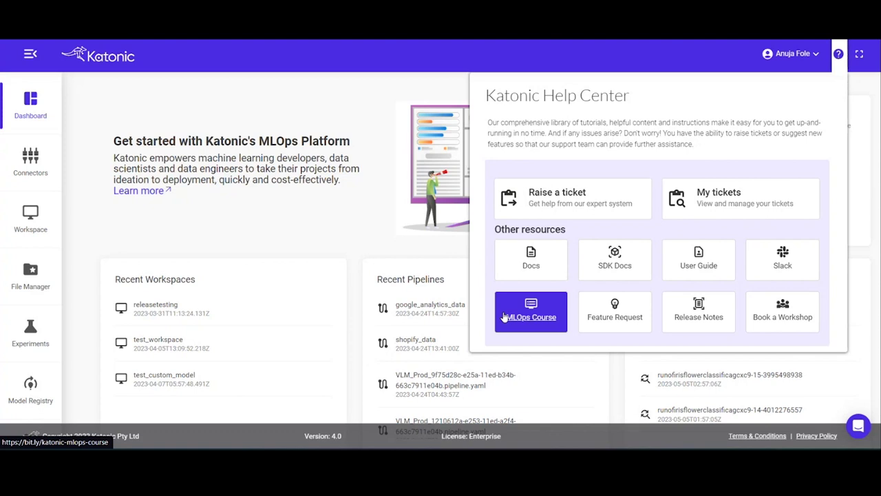
click(370, 127)
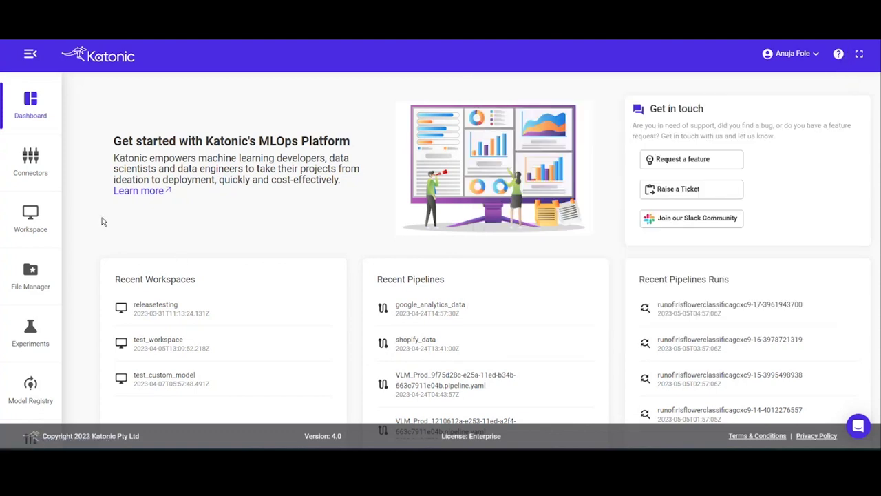
Step: Open the Accelerators marketplace and show the Whats New collection
scroll(10, 207, down, 4)
scroll(49, 138, up, 4)
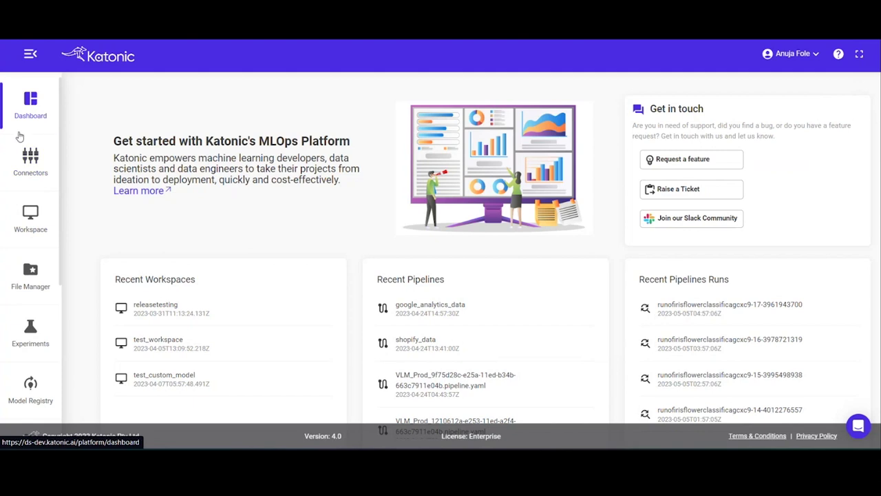
scroll(21, 137, down, 4)
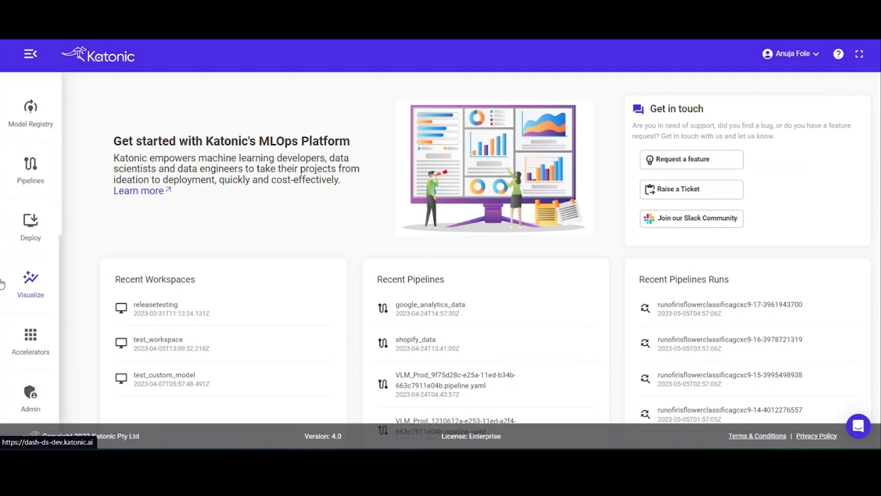
click(29, 352)
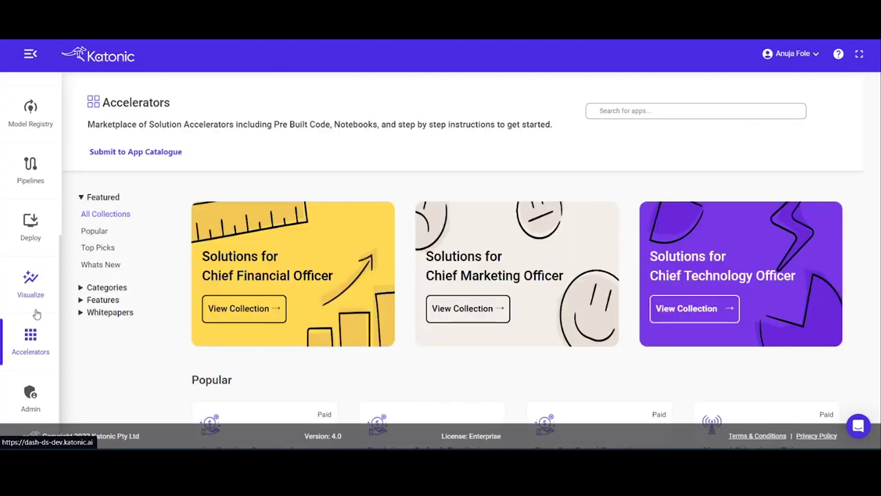
click(103, 266)
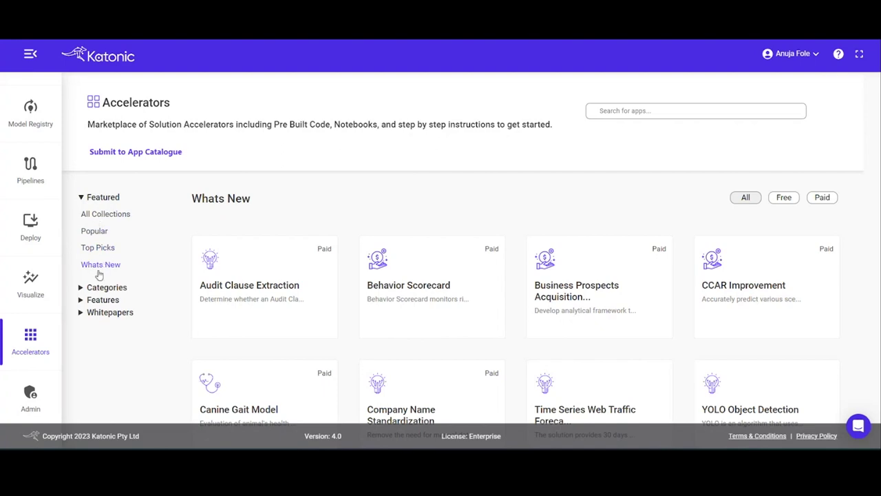
Step: Expand the Categories filter and show its full list of industries
click(102, 285)
scroll(122, 275, down, 2)
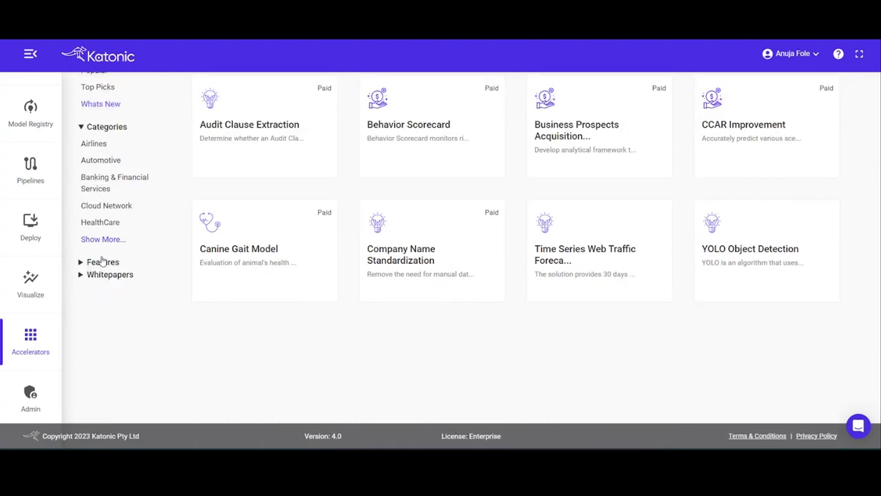
scroll(244, 277, up, 1)
scroll(244, 279, down, 1)
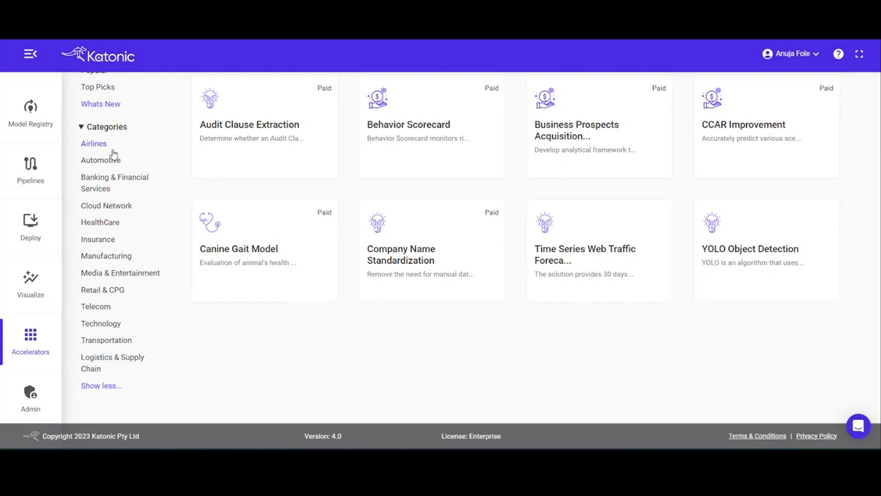
scroll(317, 345, up, 1)
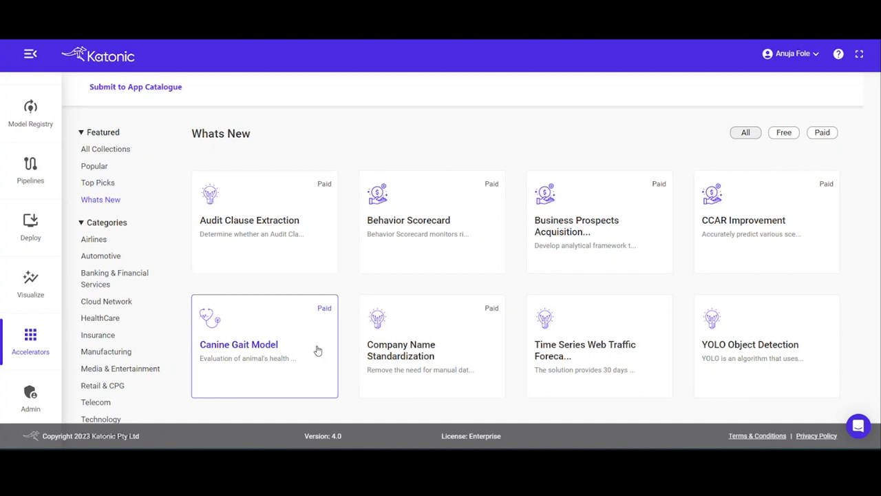
Step: Filter the accelerators by Banking & Financial Services and open the Bank Customer Churn Prediction app's description
click(102, 275)
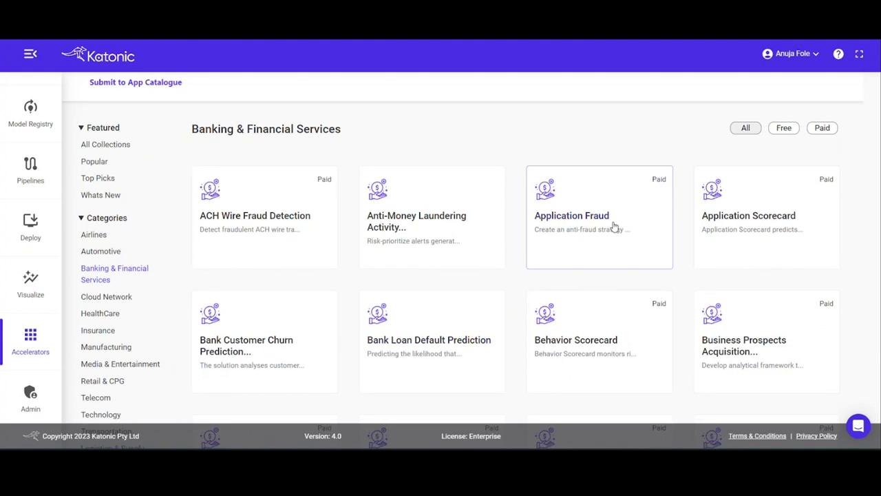
scroll(614, 227, down, 3)
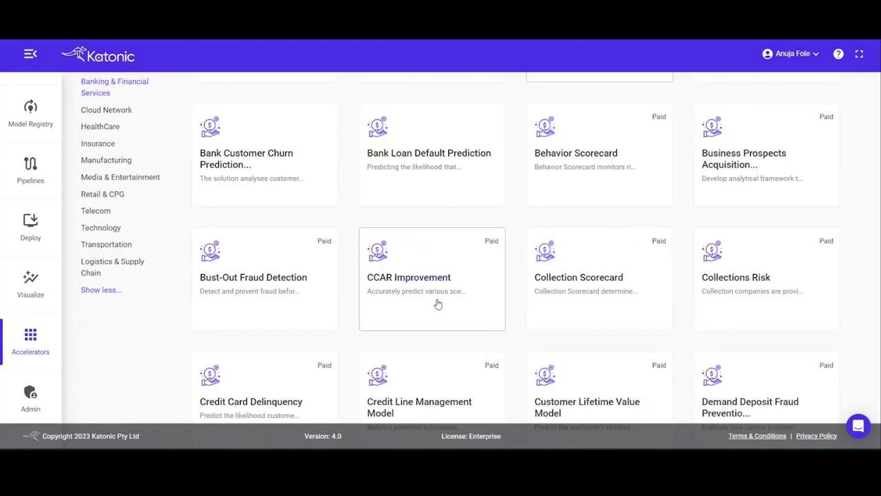
click(251, 154)
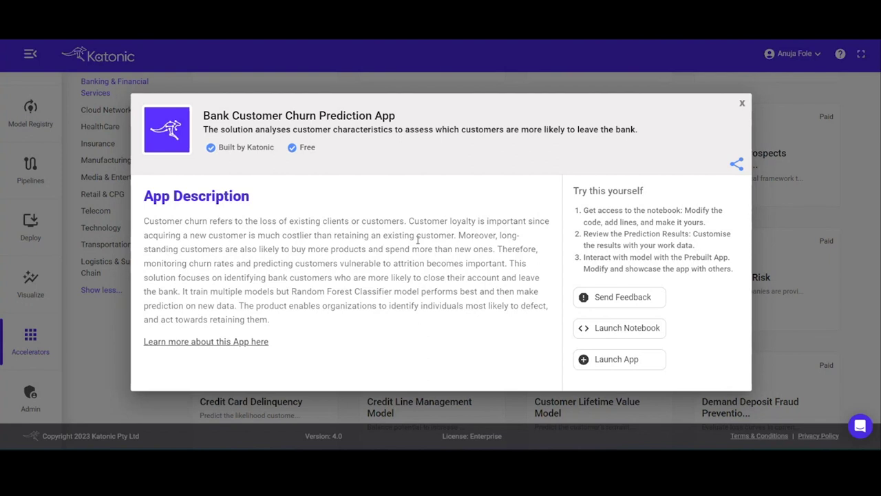
Step: Launch the notebook and the prebuilt app of the Bank Customer Churn Prediction accelerator
click(627, 329)
click(616, 360)
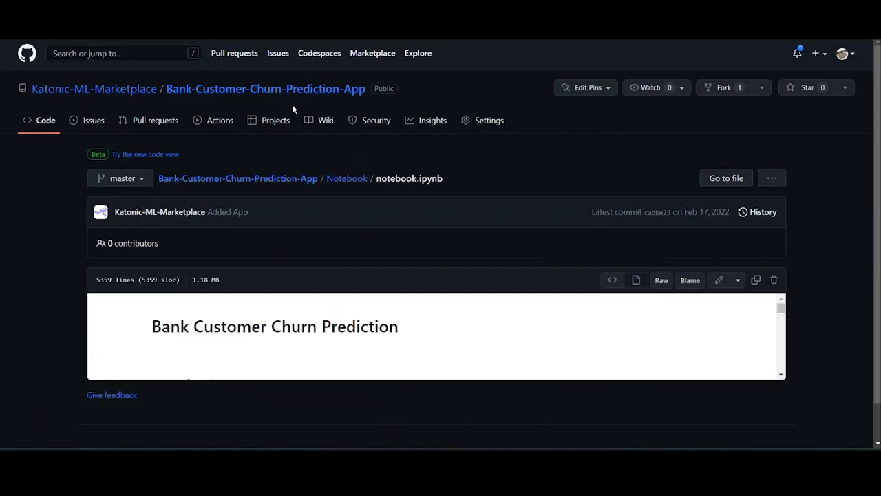
Step: Read through the churn prediction notebook on GitHub, covering its introduction, data preparation code and exploratory charts
scroll(474, 142, down, 5)
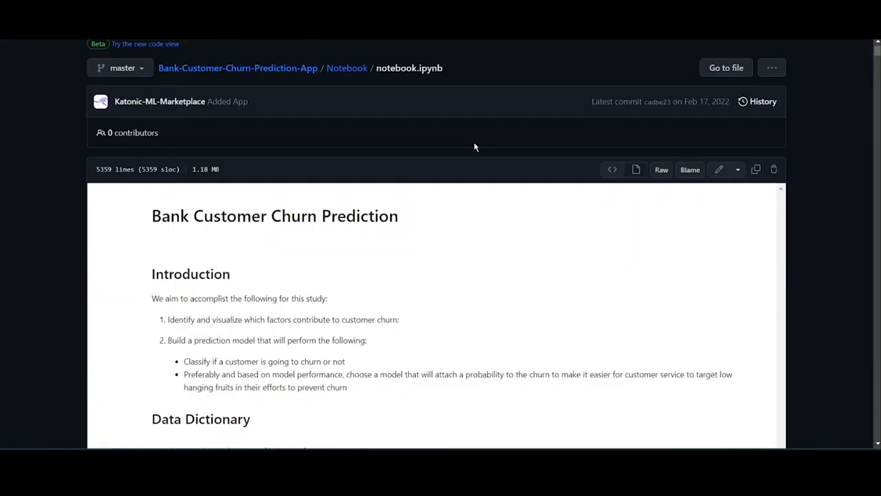
scroll(393, 214, down, 15)
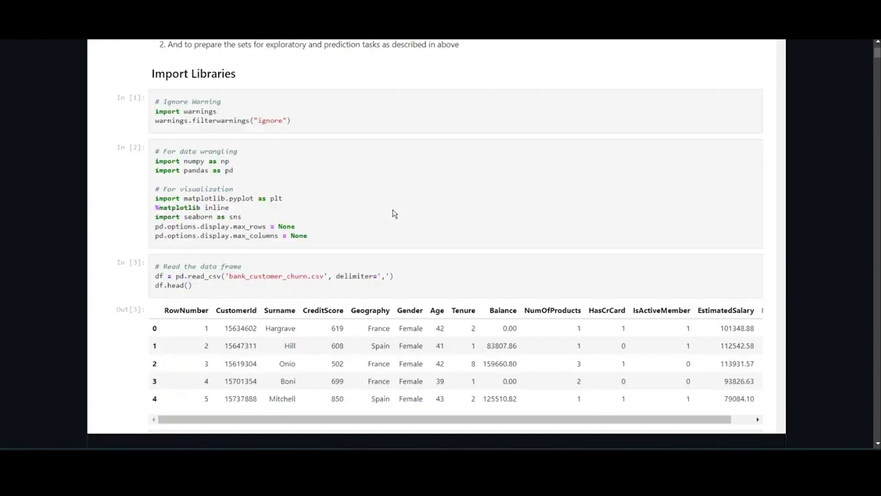
scroll(394, 213, down, 15)
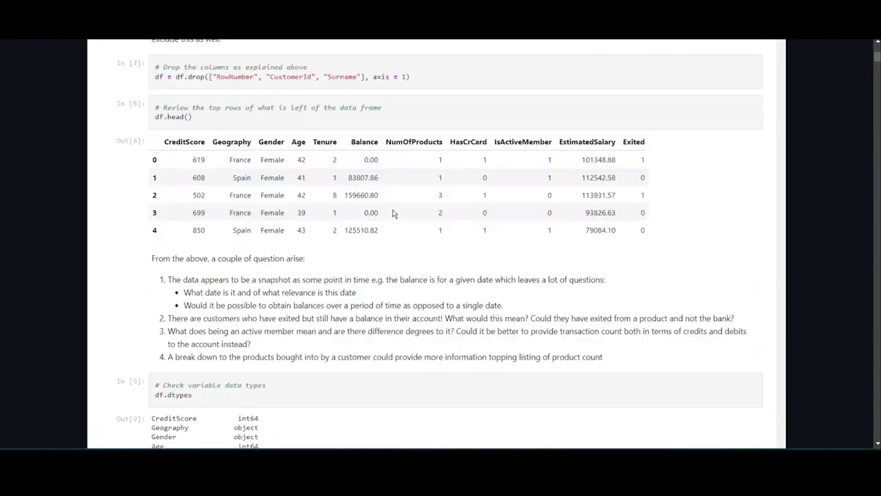
scroll(392, 213, up, 4)
scroll(373, 139, down, 5)
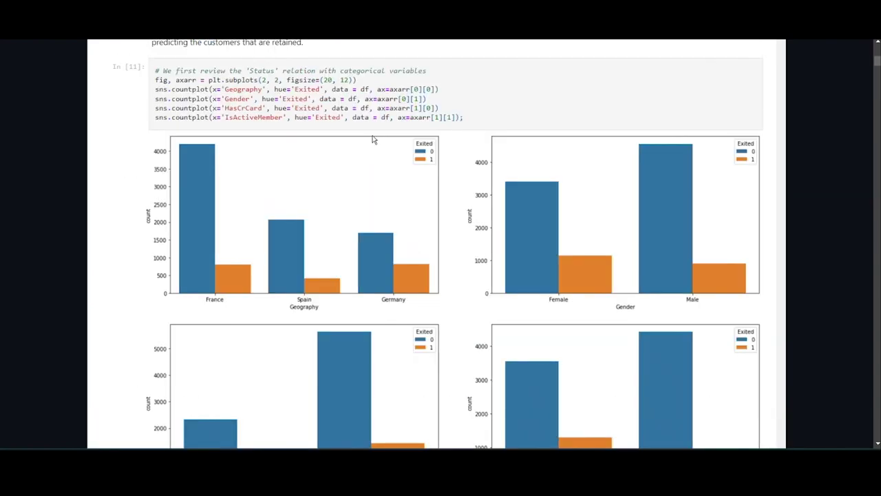
scroll(372, 140, down, 20)
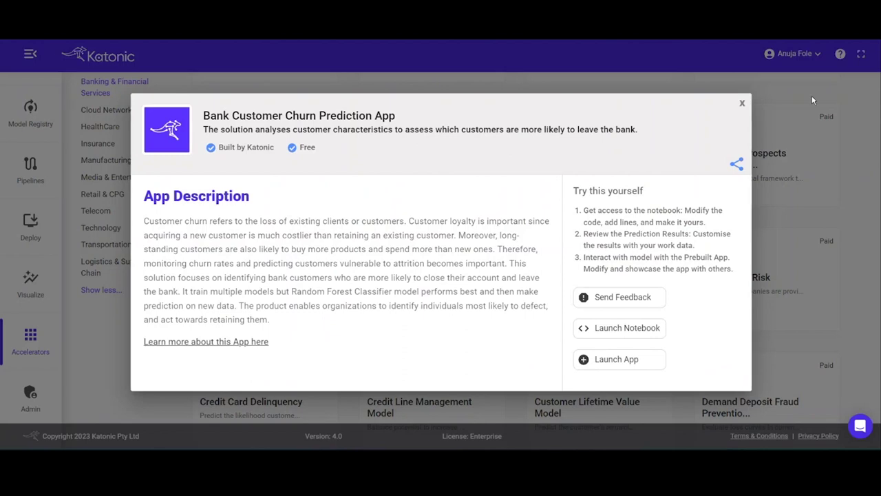
Step: Return to the Katonic platform, close the app description and look over the Banking & Financial Services accelerators and other categories
click(742, 105)
scroll(117, 276, up, 5)
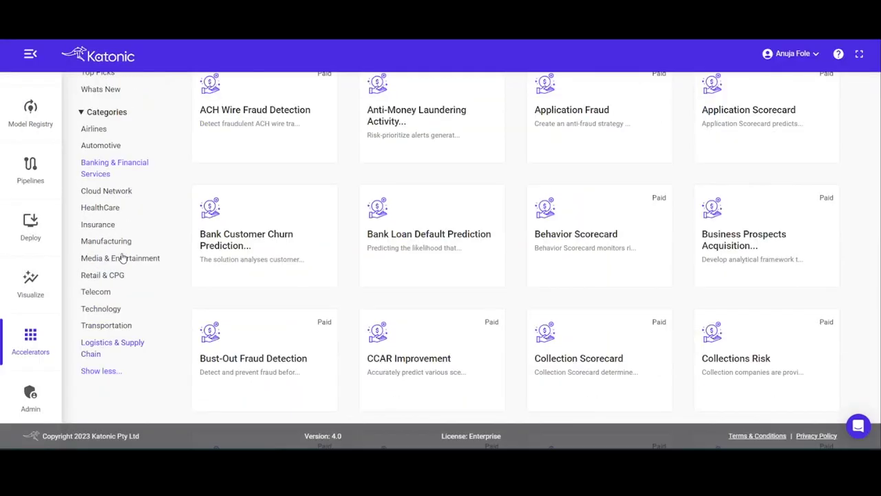
scroll(130, 274, down, 2)
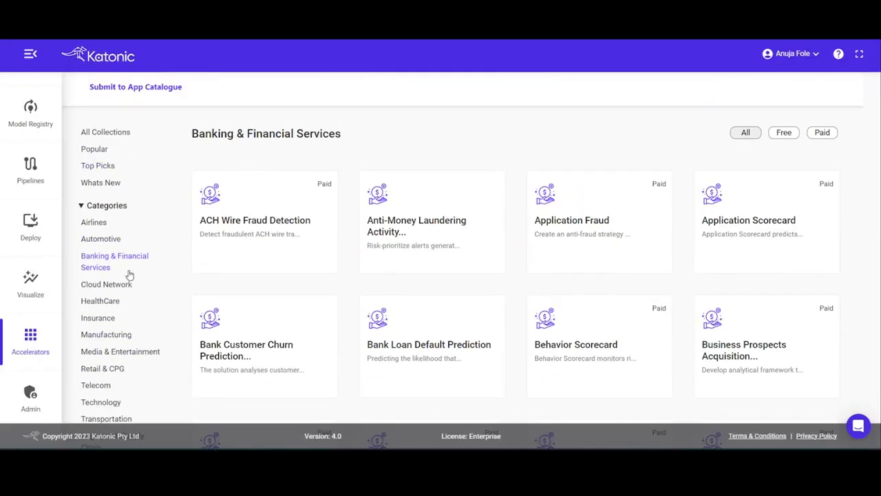
scroll(130, 252, down, 3)
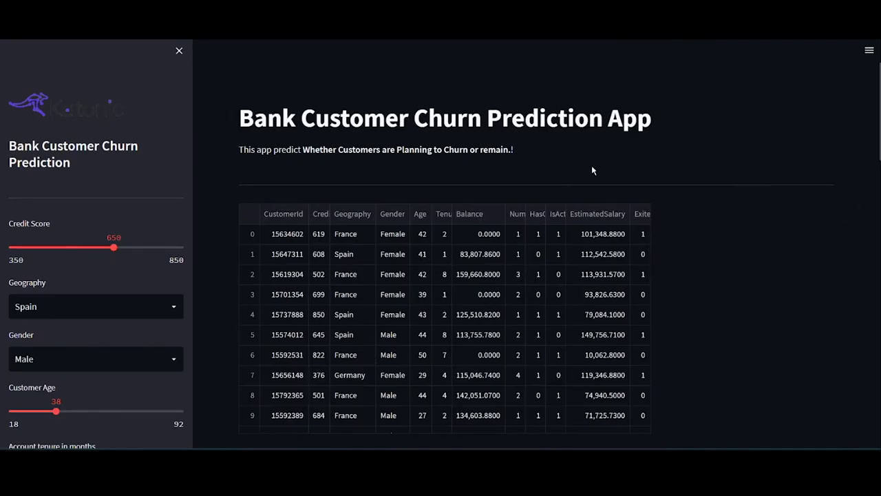
Step: Switch to the launched Bank Customer Churn Prediction app and examine its customer data table, churn proportion chart and geography chart
scroll(535, 157, down, 1)
scroll(535, 157, down, 1)
scroll(543, 208, down, 3)
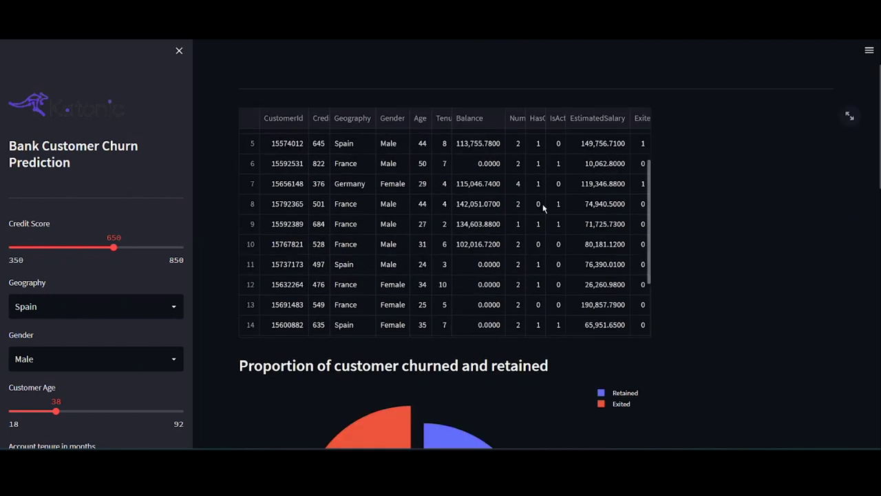
scroll(543, 208, down, 3)
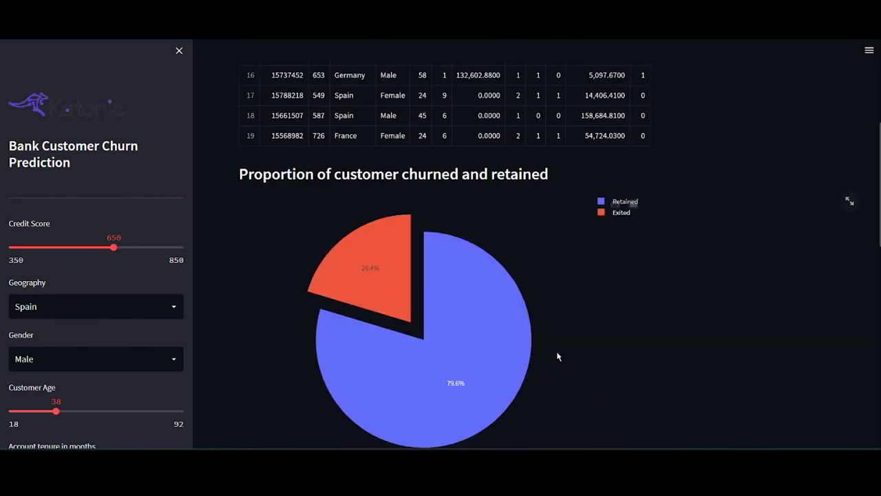
scroll(689, 309, down, 3)
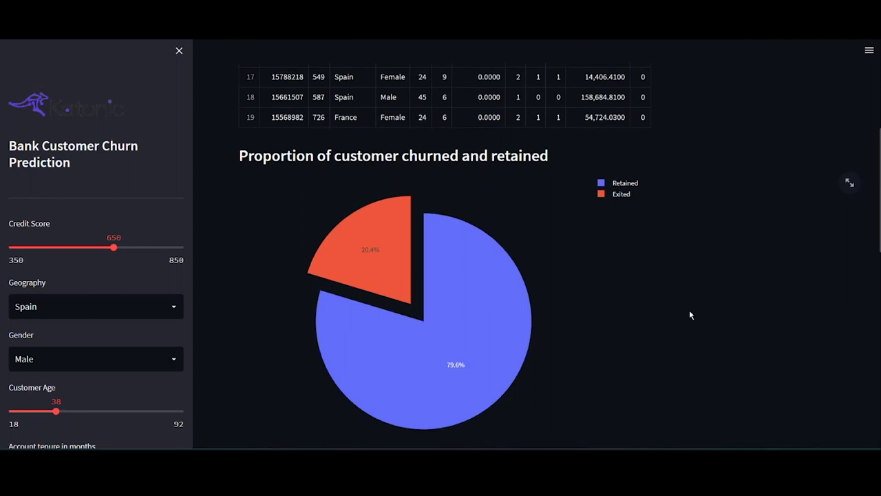
scroll(677, 233, down, 2)
scroll(677, 233, up, 3)
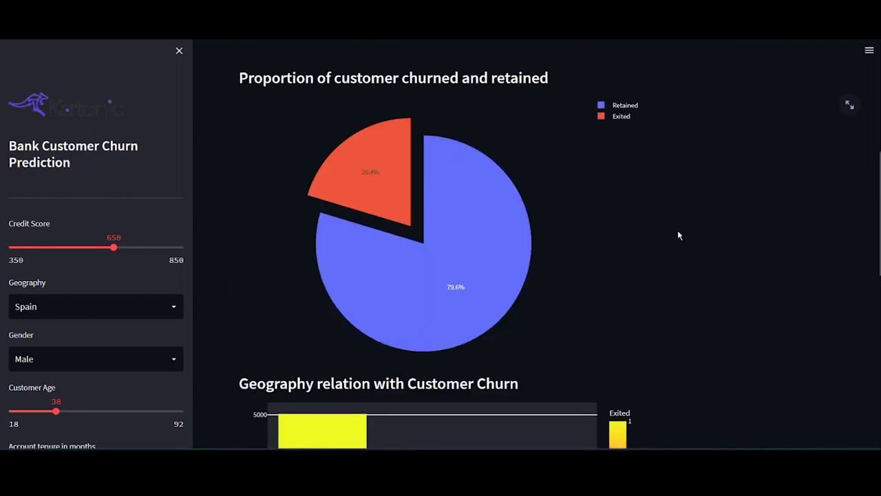
scroll(678, 236, down, 2)
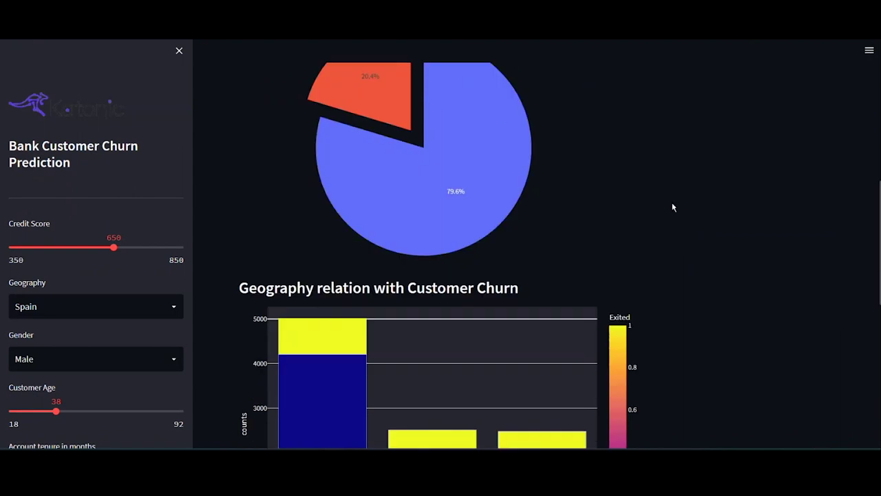
scroll(681, 234, down, 3)
scroll(704, 274, down, 2)
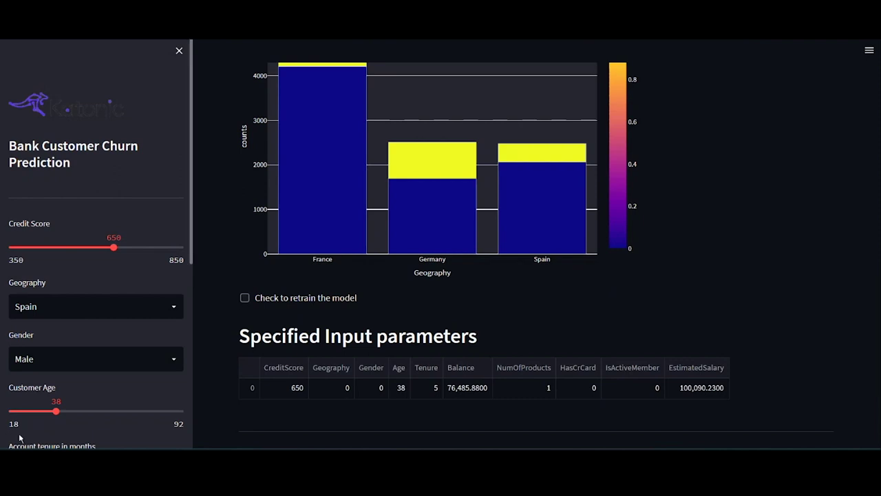
Step: Review the customer input parameters the churn app offers, from credit score to estimated salary
scroll(118, 303, down, 4)
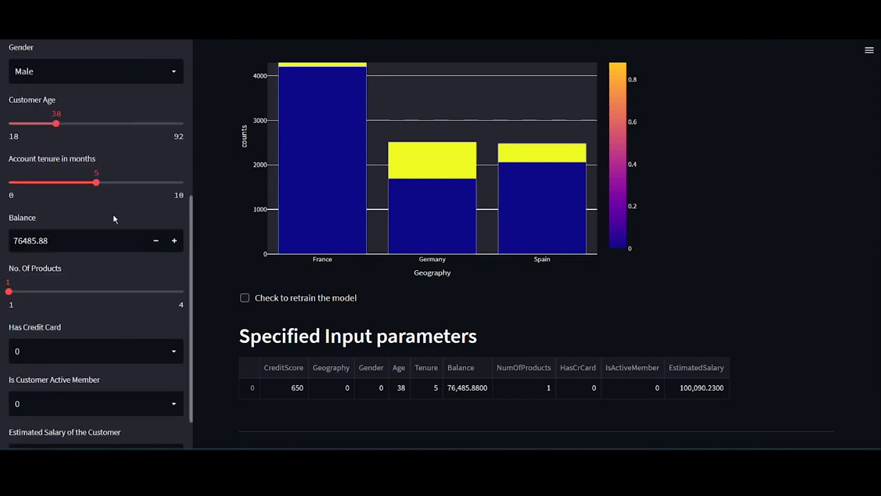
scroll(390, 246, down, 5)
scroll(97, 196, up, 4)
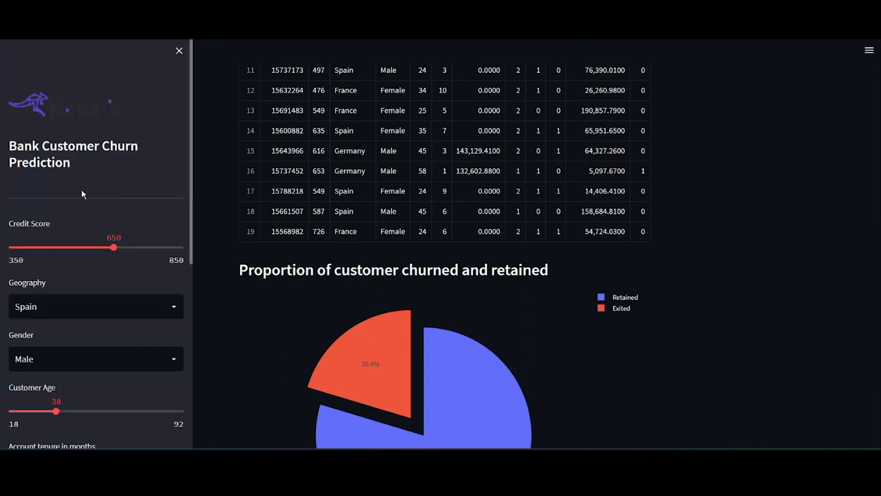
scroll(93, 241, down, 3)
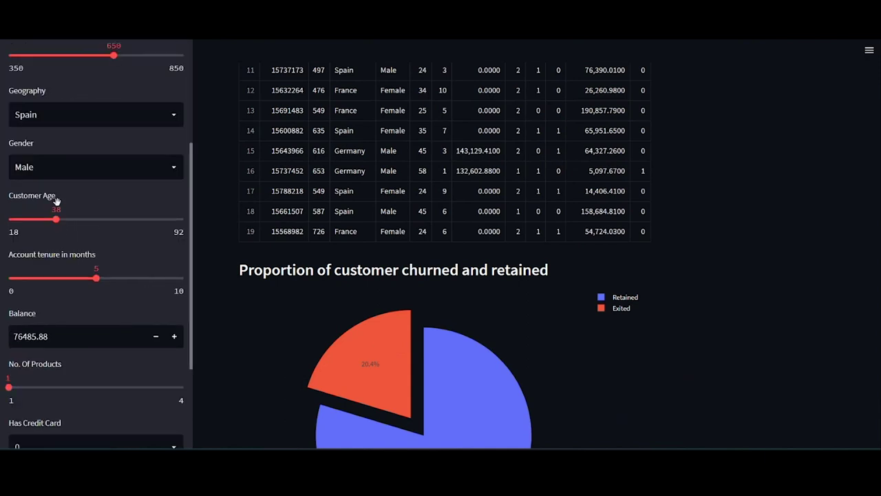
scroll(66, 110, up, 3)
scroll(68, 155, down, 1)
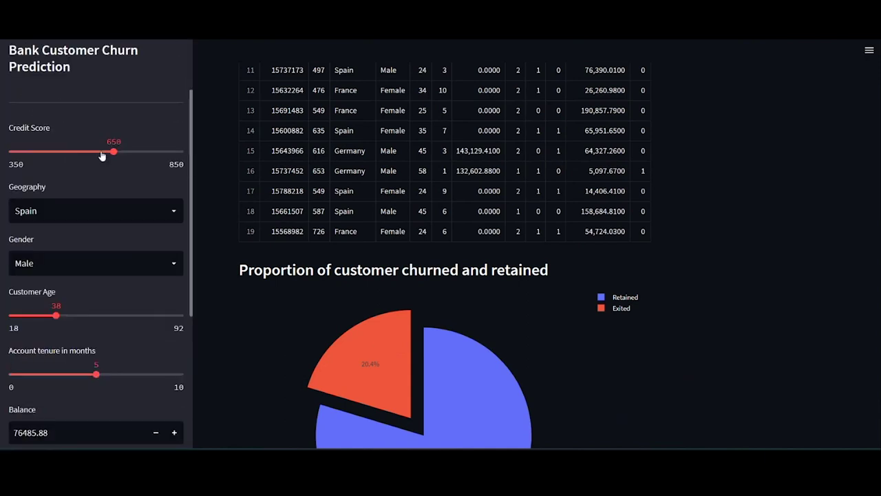
Step: Set the credit score to 659, the customer age to 50 and the number of products to 2
click(69, 151)
scroll(62, 145, down, 3)
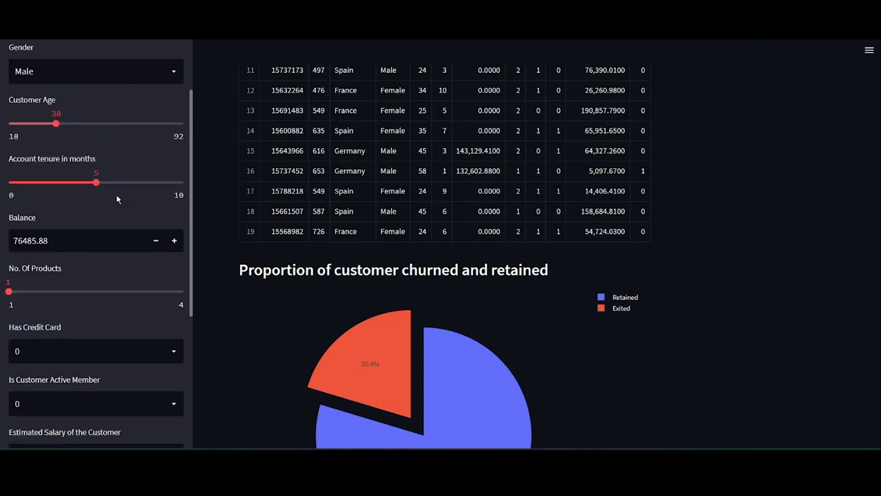
drag(53, 131, 82, 130)
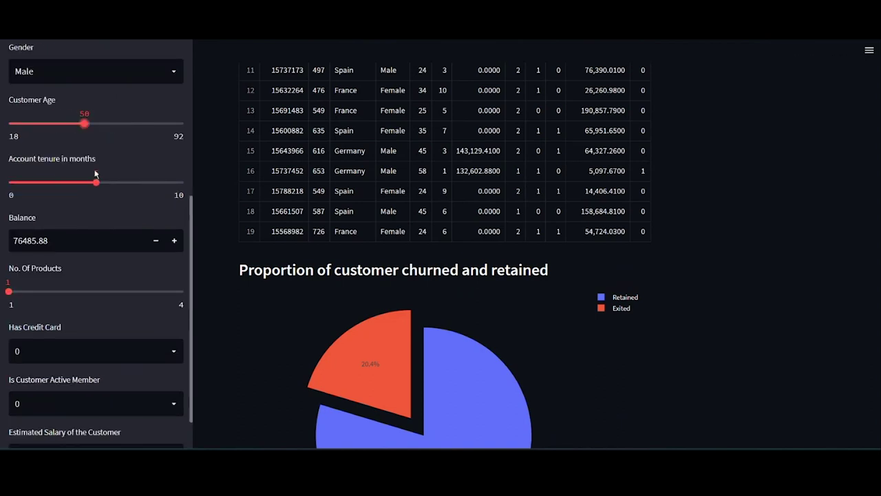
scroll(61, 214, down, 1)
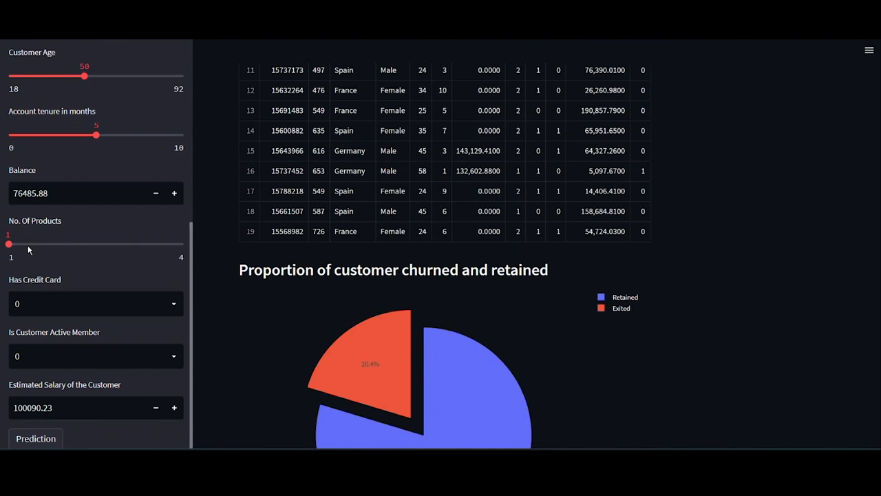
click(50, 246)
Step: Run the prediction for the specified customer parameters and view the Customer Churn Predictions section
click(51, 436)
scroll(484, 237, down, 10)
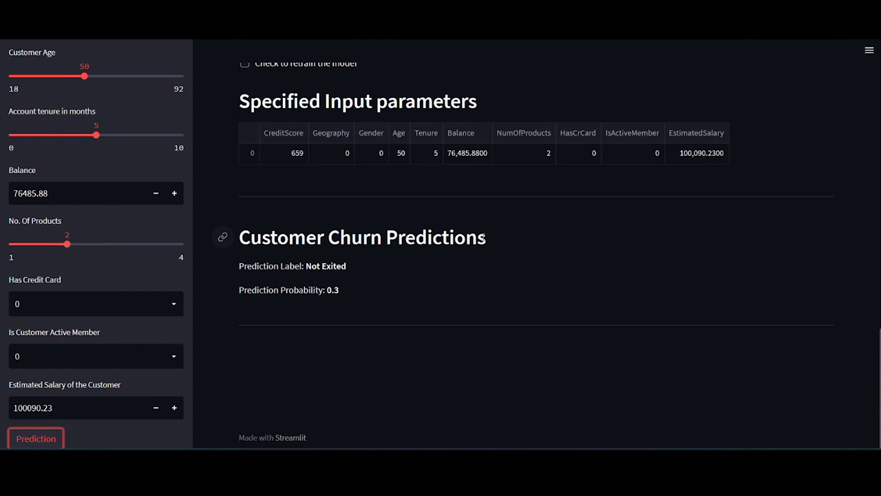
Step: Examine the prediction label and probability under Customer Churn Predictions and look back over the churned and retained proportion chart
drag(348, 290, 236, 271)
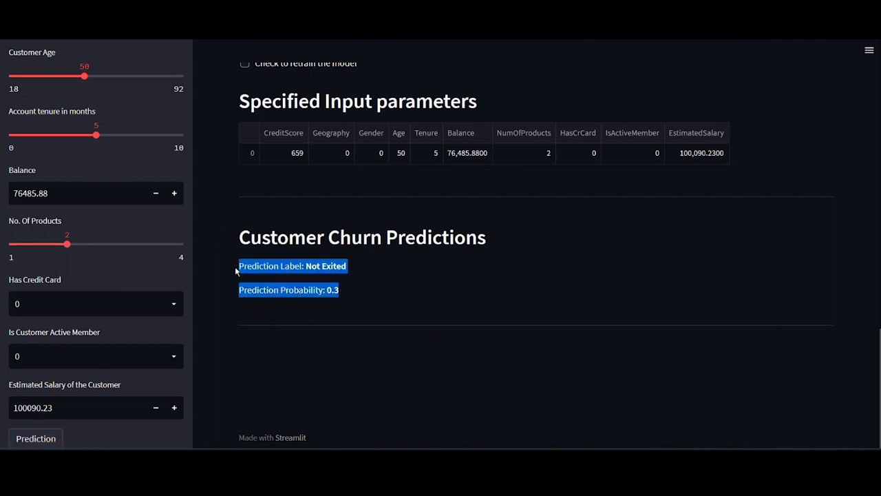
click(395, 287)
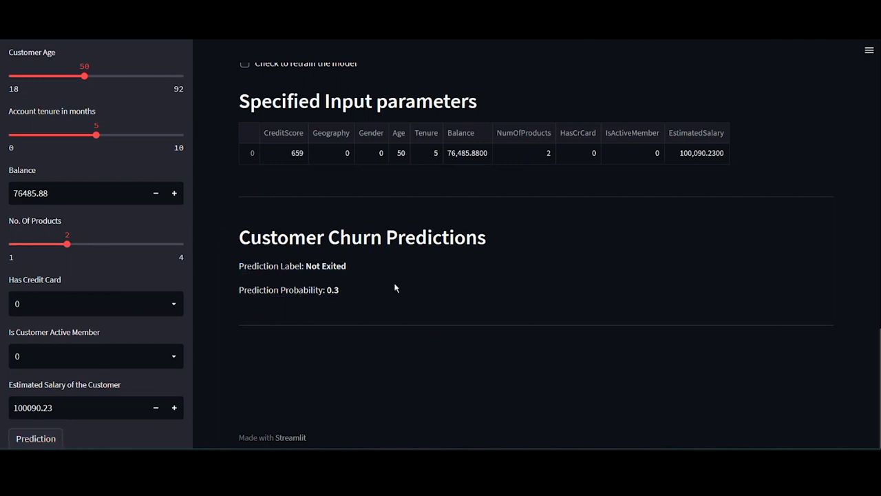
drag(238, 290, 340, 303)
click(359, 296)
drag(349, 295, 356, 264)
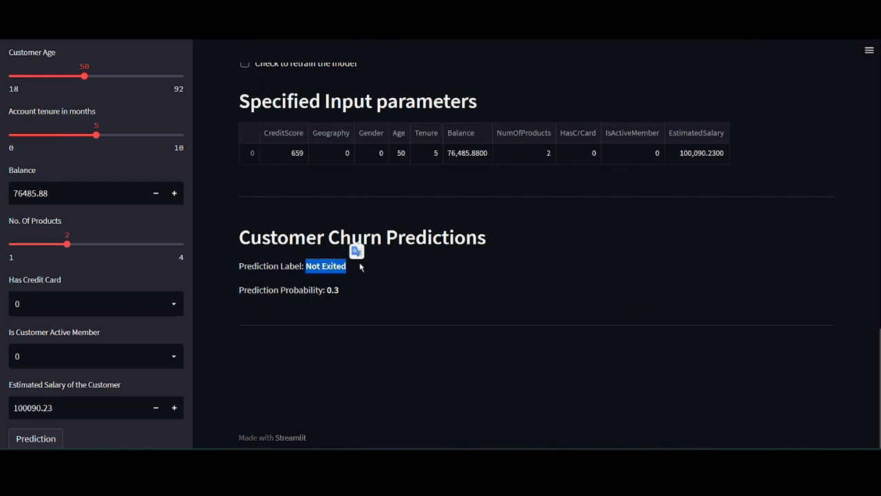
click(393, 271)
scroll(389, 241, up, 20)
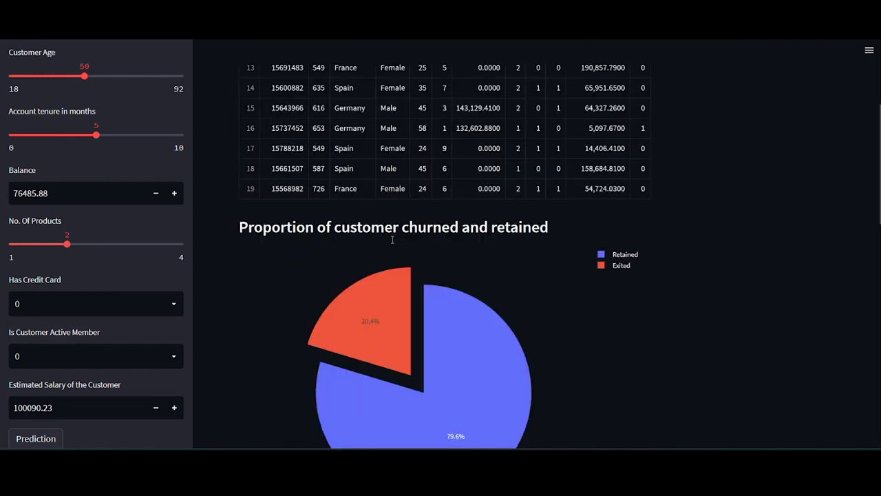
scroll(134, 200, up, 5)
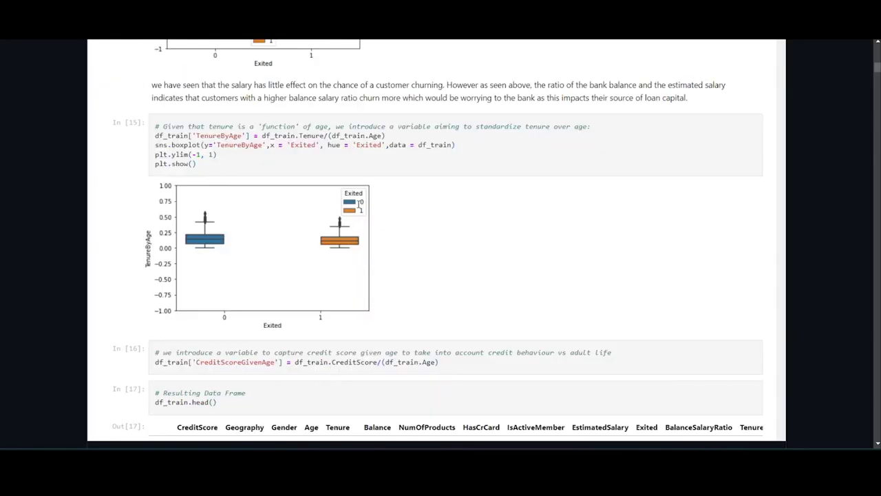
Step: Review the churn notebook from the TenureByAge plot through the test data prep pipeline to the model fitting and selection section
scroll(358, 202, down, 15)
scroll(358, 202, down, 3)
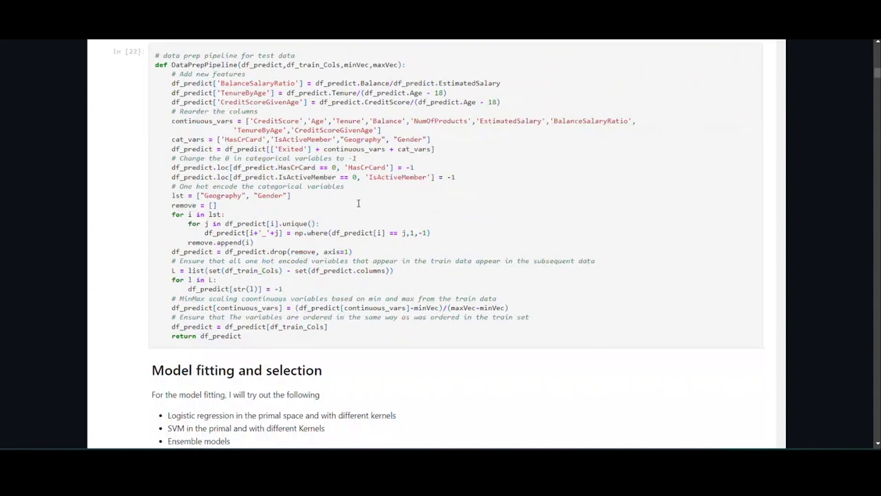
scroll(358, 203, down, 15)
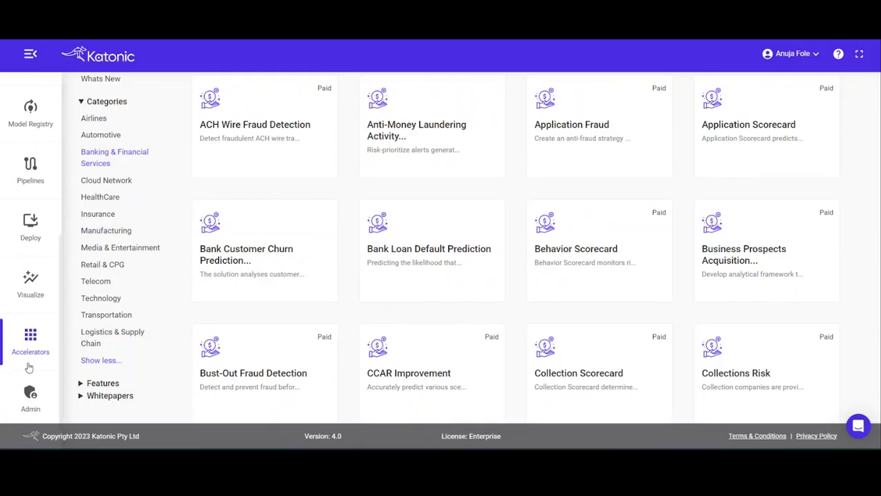
Step: Look over the Banking & Financial Services solutions in the Accelerators marketplace
scroll(29, 367, up, 5)
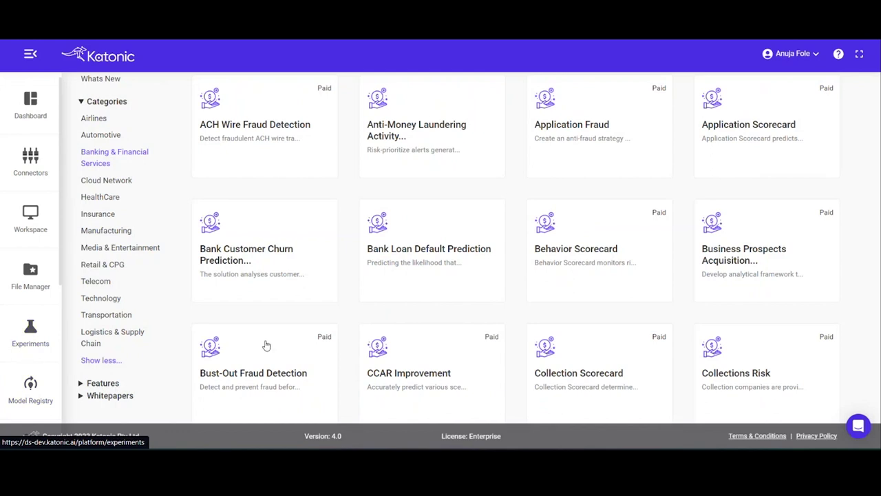
scroll(266, 345, up, 3)
scroll(28, 271, down, 4)
scroll(20, 278, up, 4)
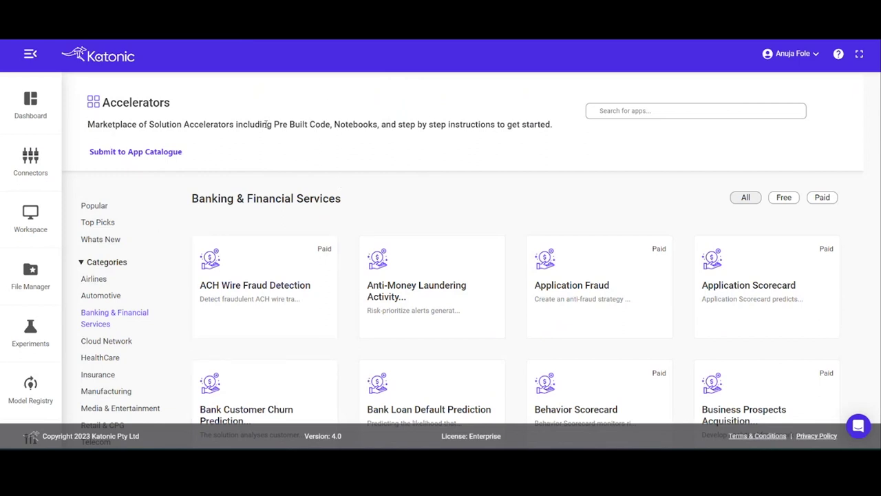
Step: Open the Connectors module and view the storage buckets in the File Manager down to shared-storage
click(27, 159)
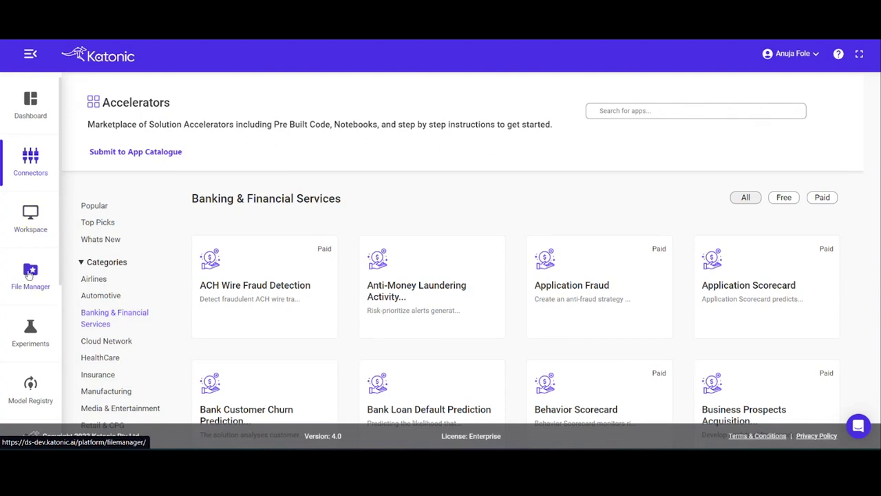
click(30, 274)
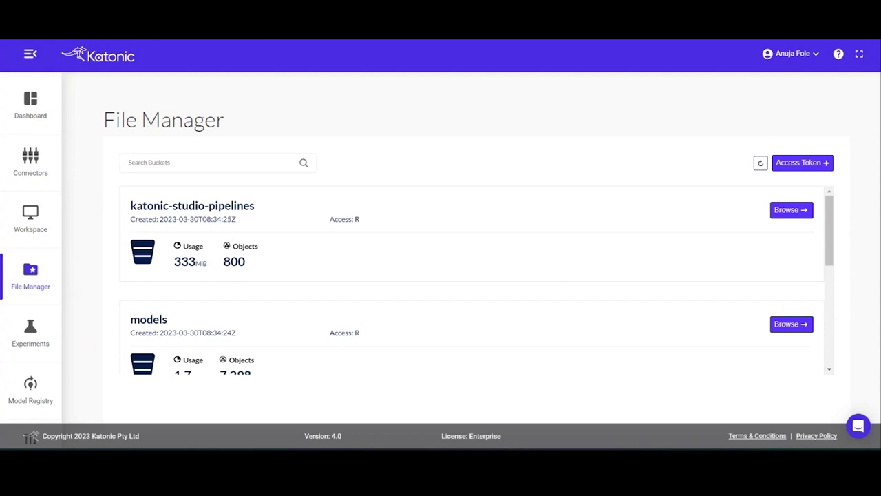
scroll(419, 255, down, 5)
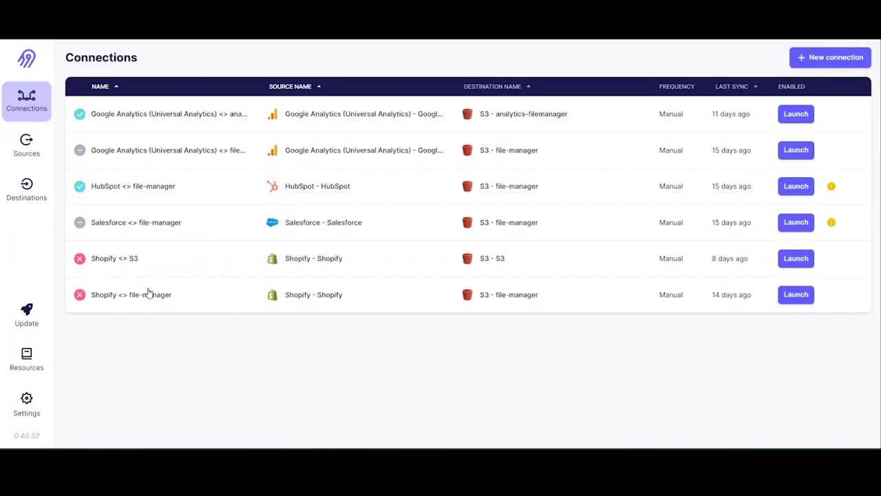
Step: Start a new source in the connectors module and browse the available source types
click(24, 146)
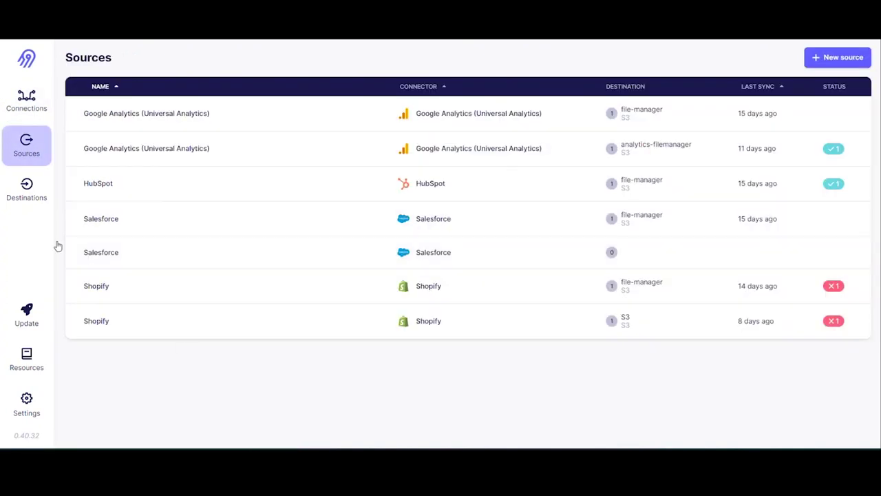
click(845, 61)
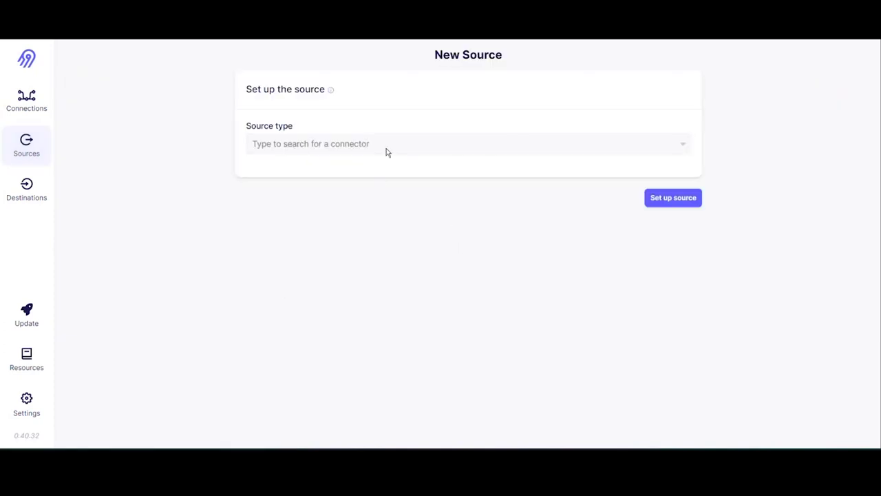
click(360, 148)
scroll(459, 224, down, 5)
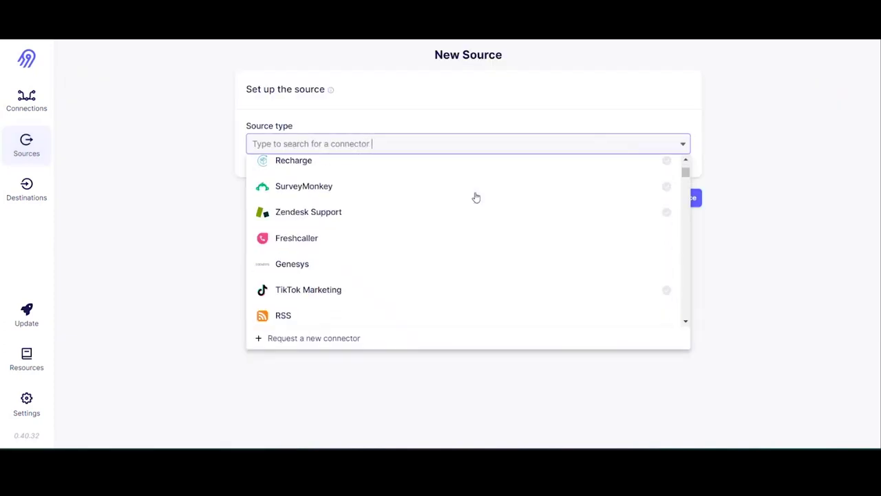
scroll(419, 209, down, 15)
scroll(419, 208, down, 10)
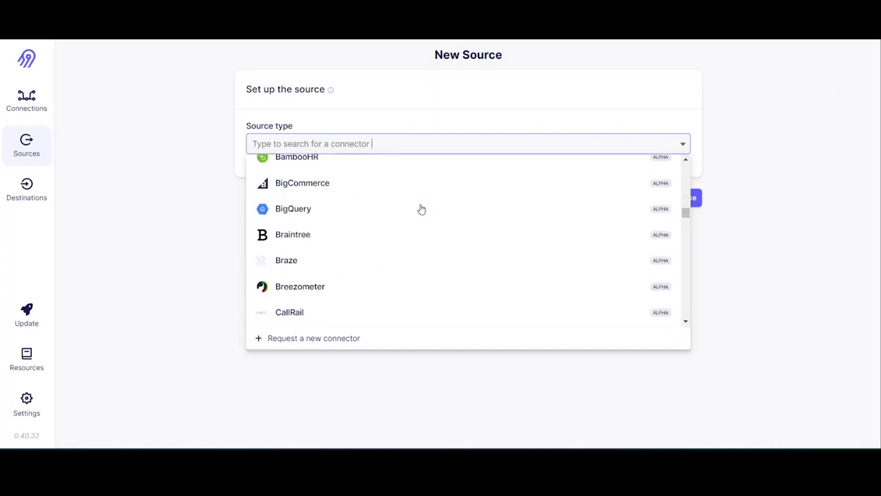
scroll(372, 226, up, 20)
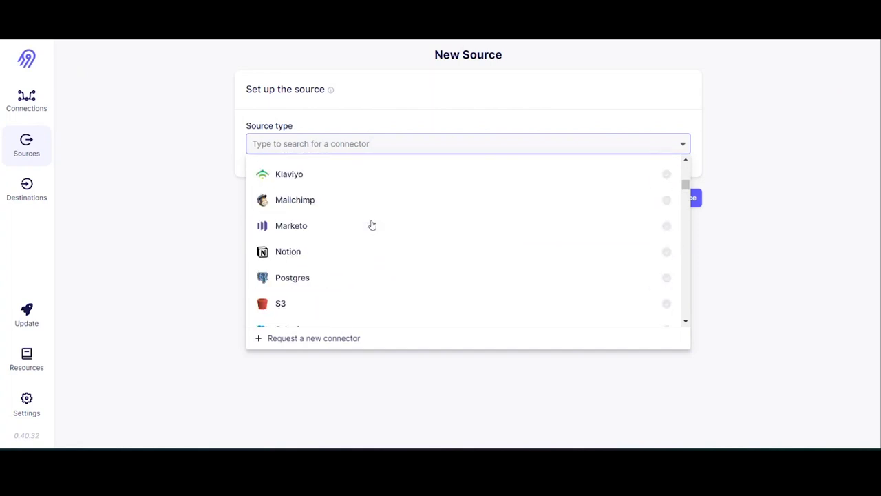
Step: Search the new source's connector types for "post" and "my", and close the list without choosing one
click(386, 143)
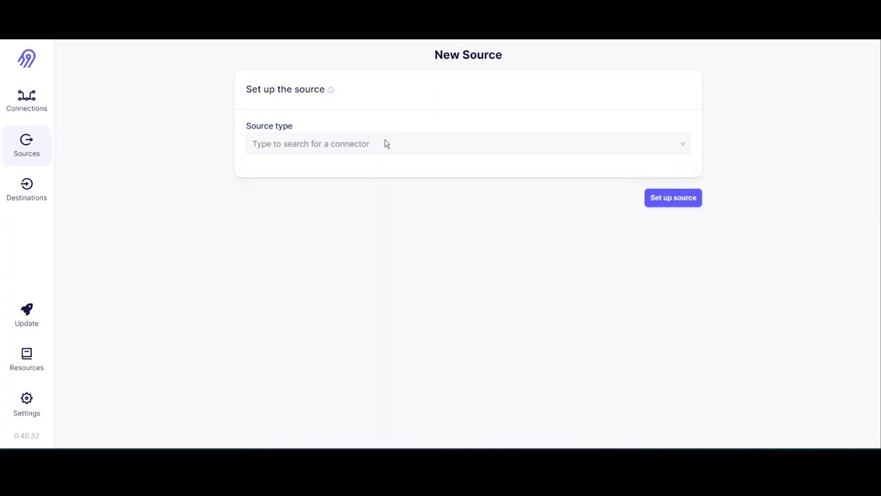
click(386, 143)
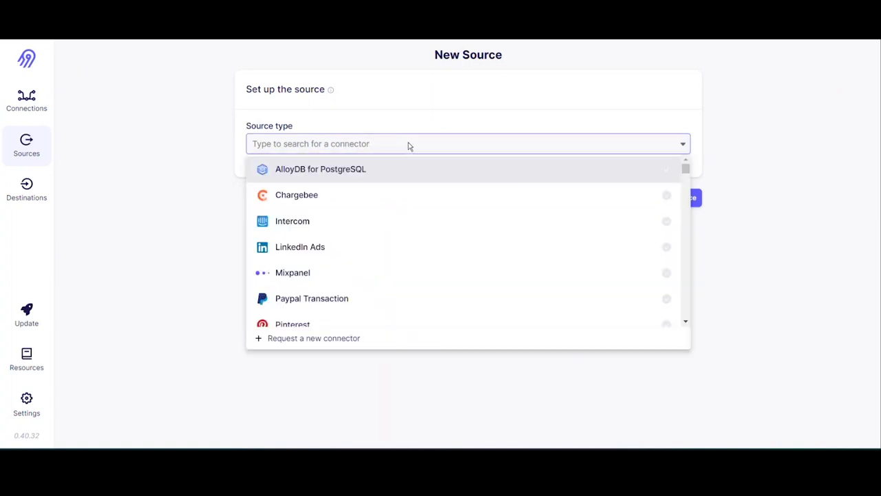
text(post)
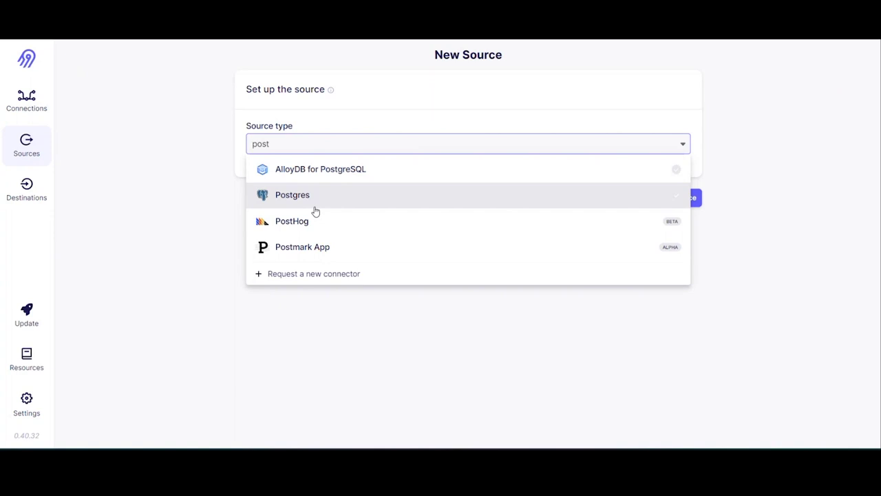
click(340, 146)
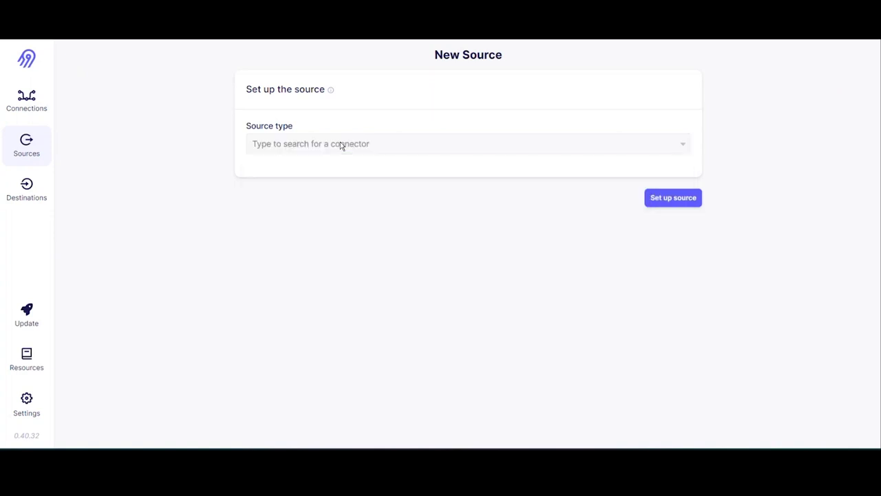
click(340, 146)
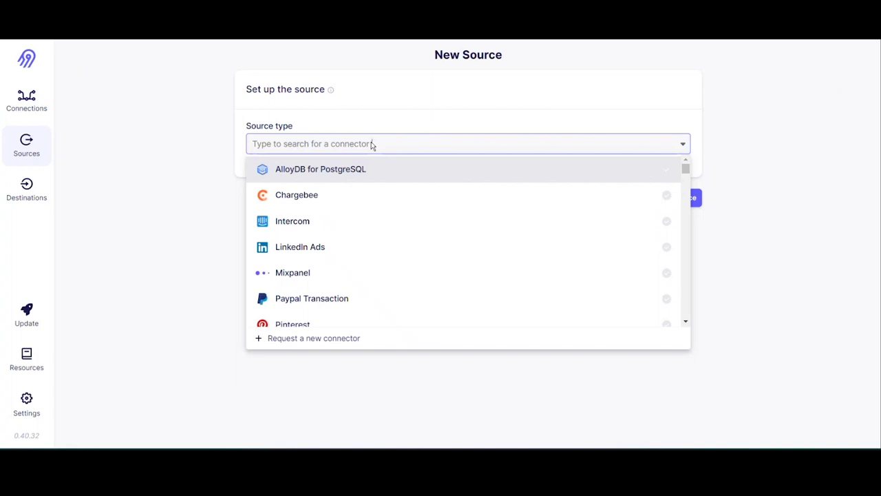
text(my)
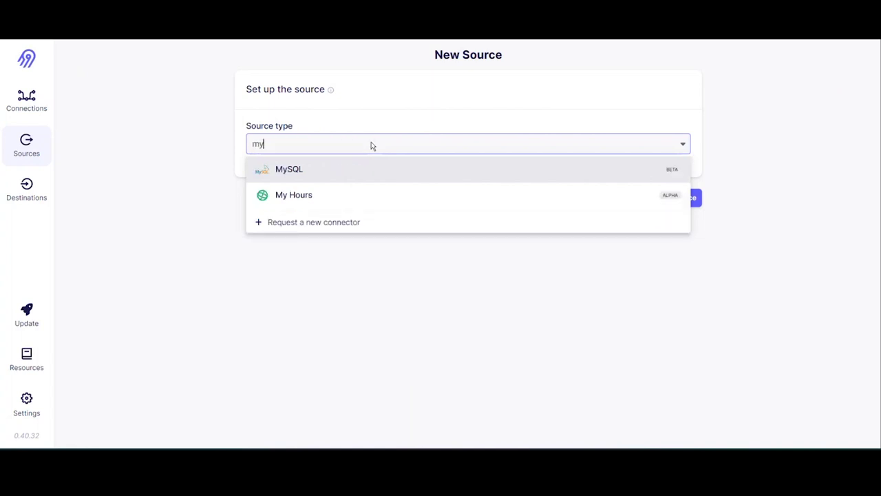
key(BackSpace)
key(BackSpace)
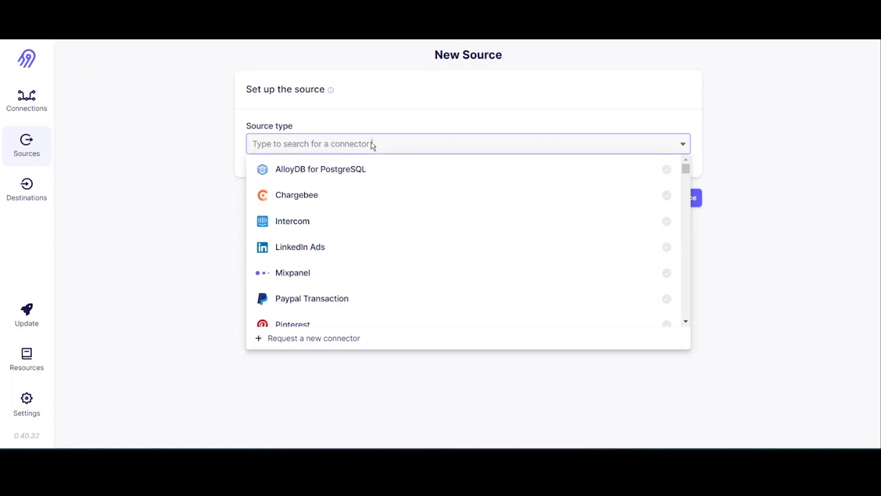
click(436, 104)
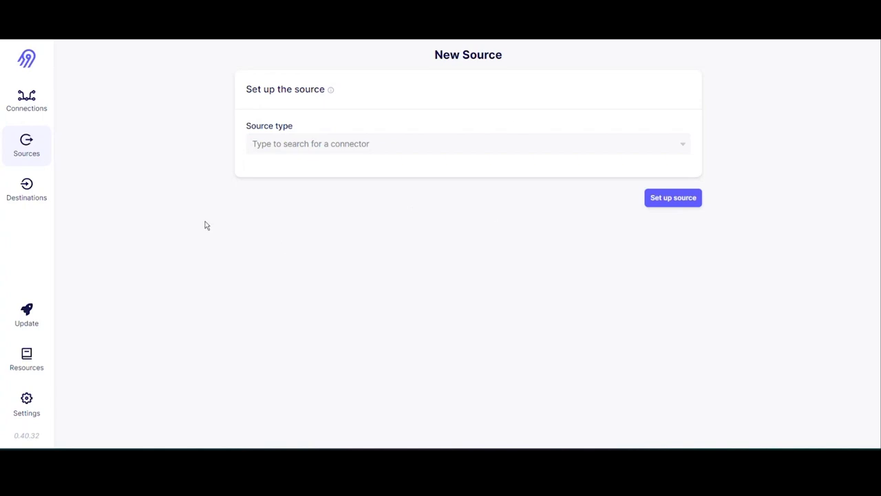
Step: Open the Google Analytics (Universal Analytics) <> analytics-filemanager connection and display its replication settings
click(23, 108)
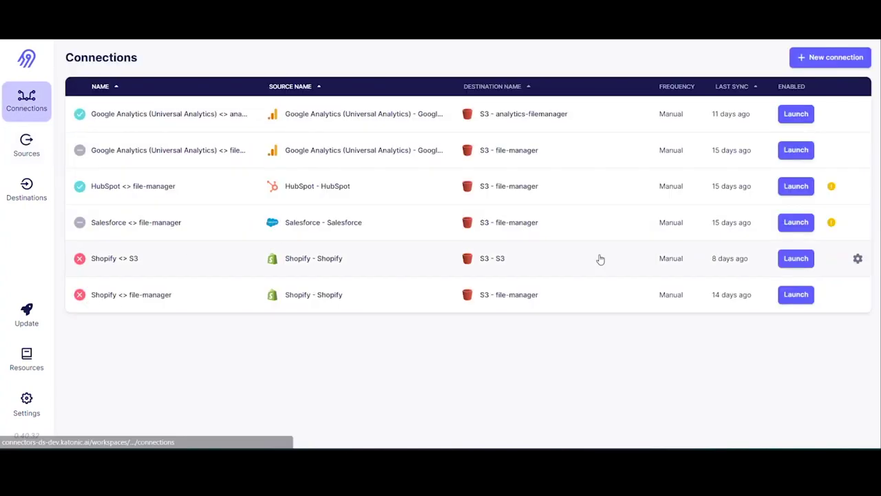
click(313, 119)
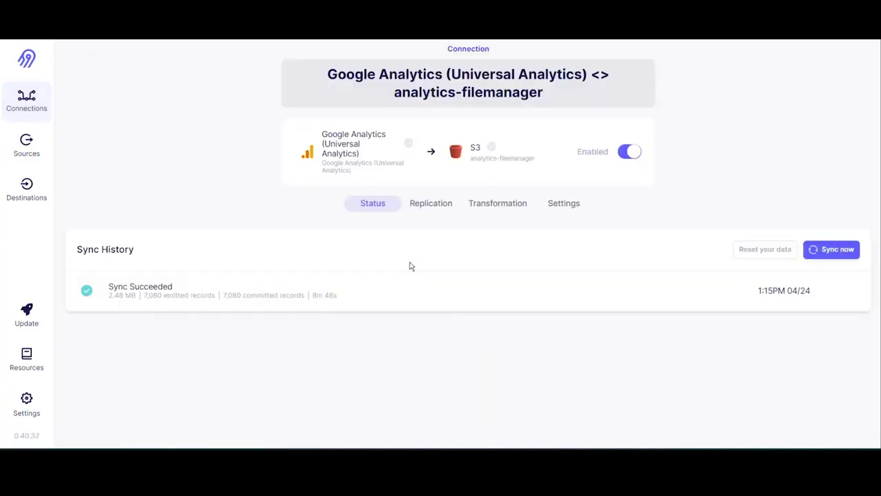
click(564, 204)
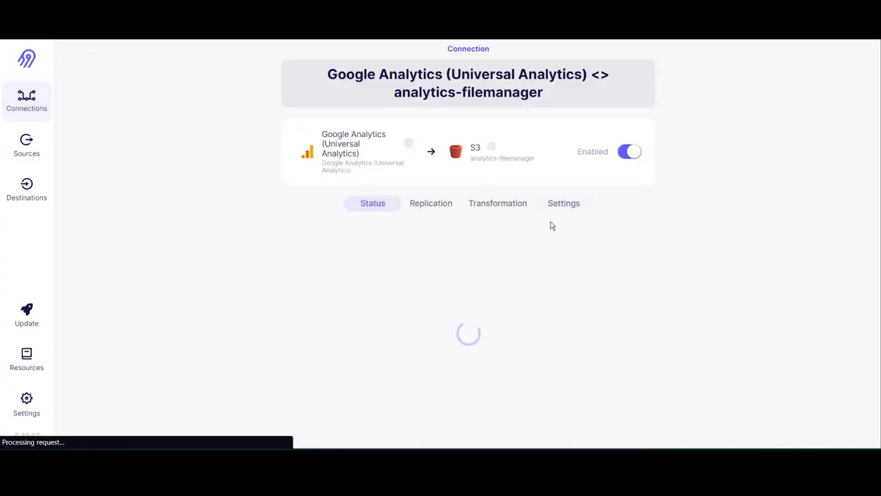
click(428, 203)
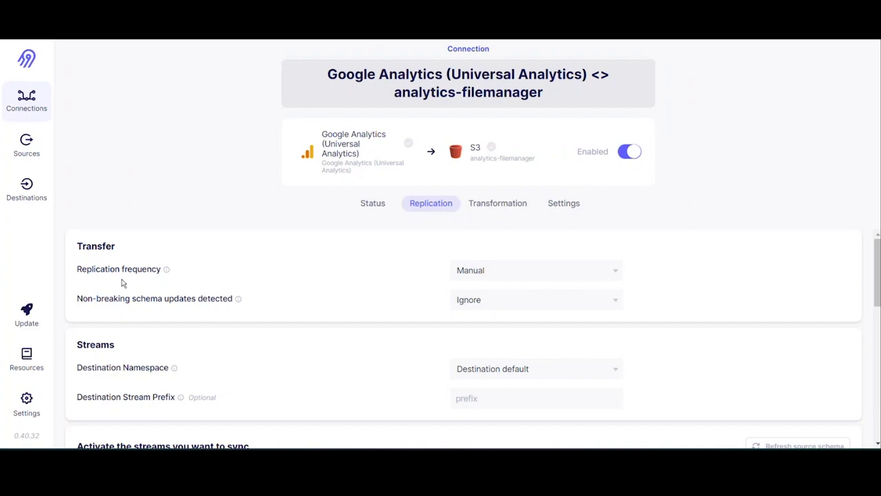
Step: Review the replication frequency options from Manual to Every 24 hours and close the list without selecting one
click(561, 275)
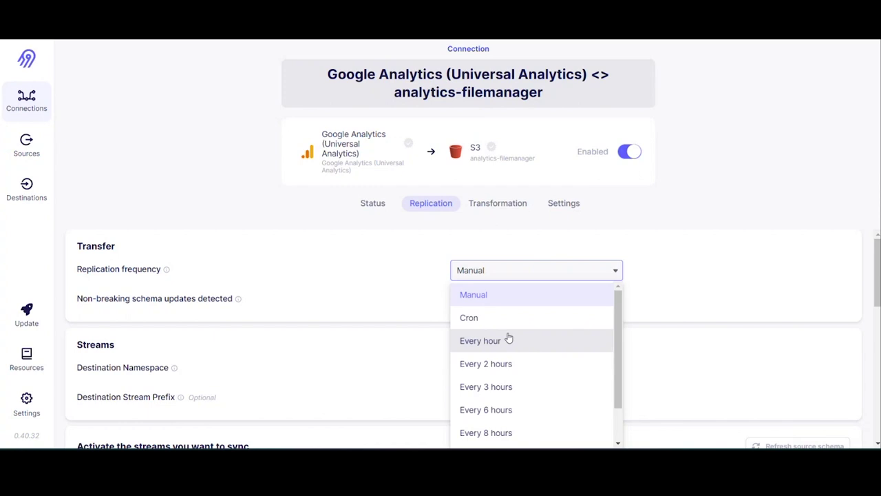
scroll(508, 337, down, 1)
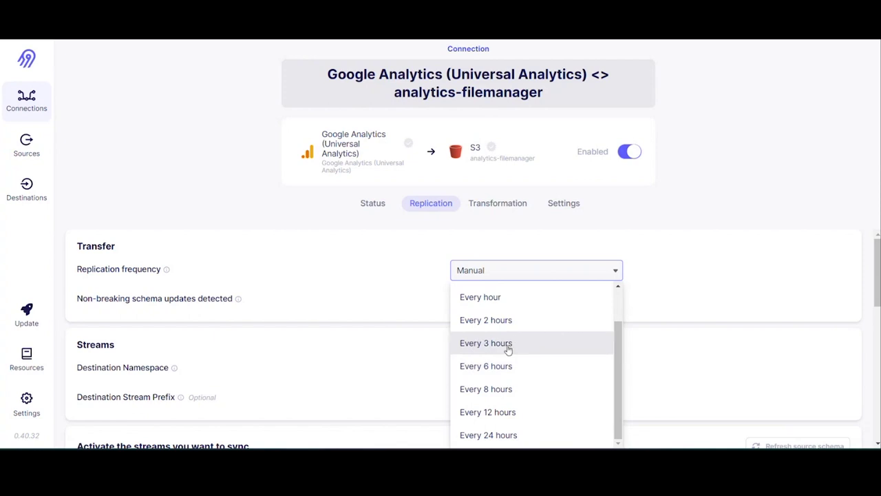
click(229, 167)
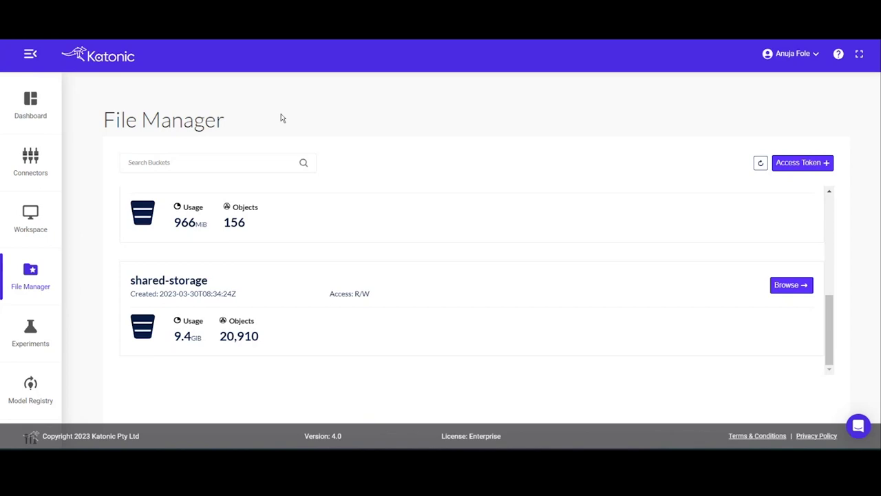
Step: Open the Katonic Workspaces page and look through the existing workspaces
click(30, 219)
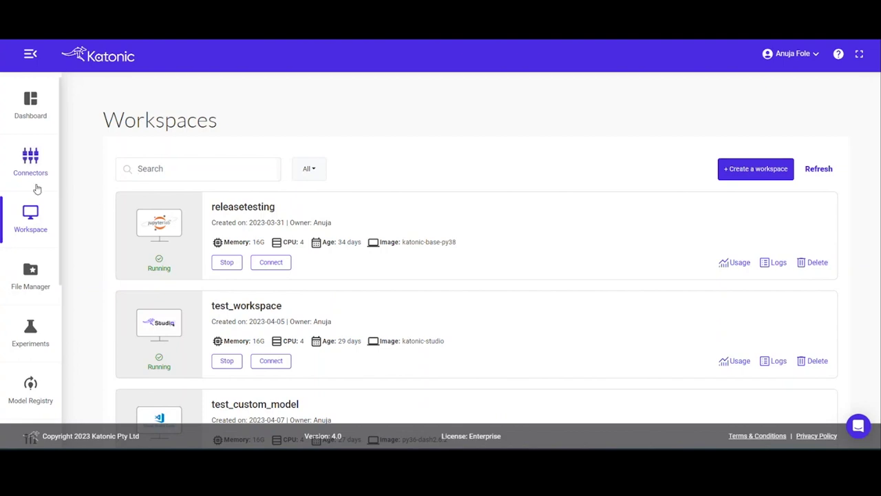
scroll(433, 112, down, 2)
scroll(387, 170, up, 1)
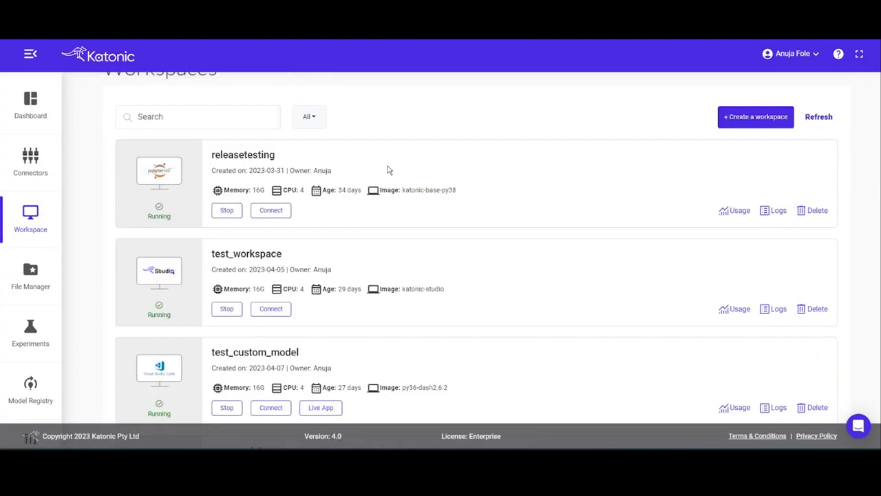
scroll(388, 170, down, 4)
scroll(392, 136, up, 5)
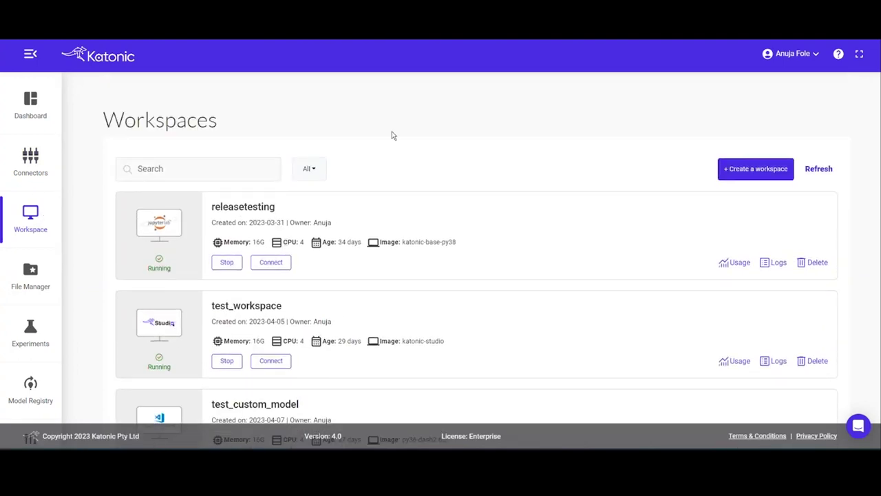
Step: Start a new workspace and name it bank-churn-prediction
click(752, 169)
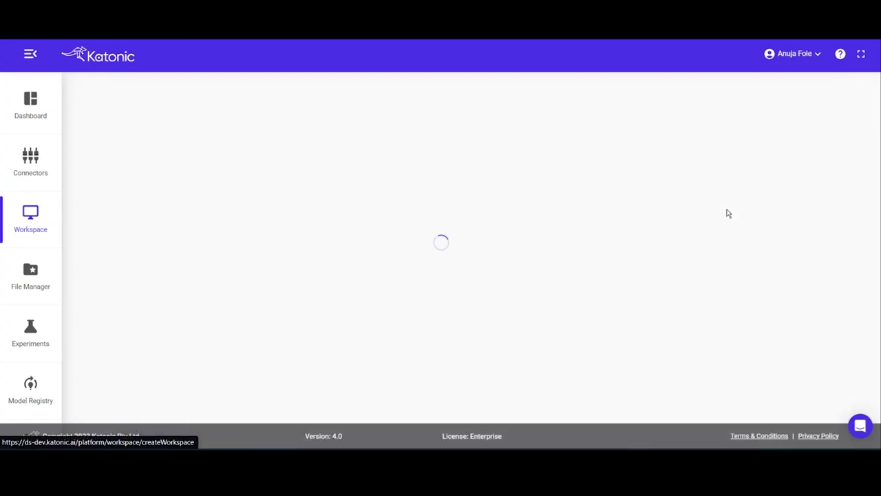
click(289, 166)
text(bank-churn-)
text(rprediction)
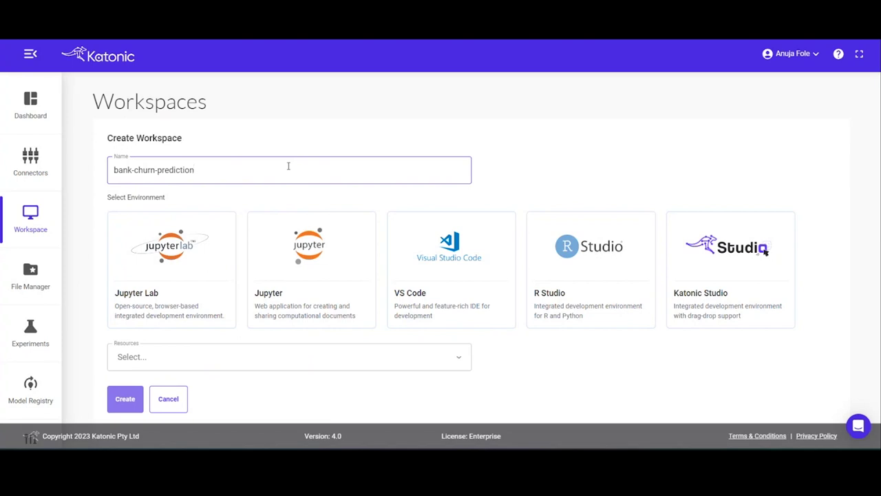
scroll(95, 246, down, 1)
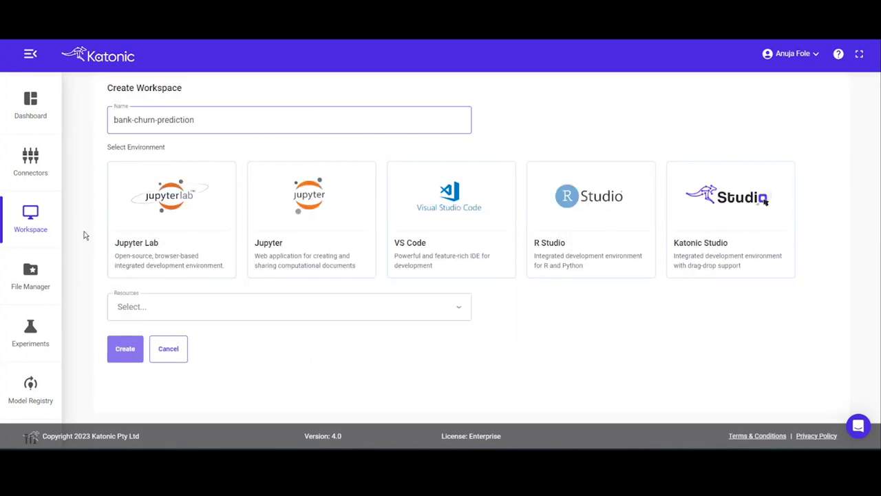
click(250, 372)
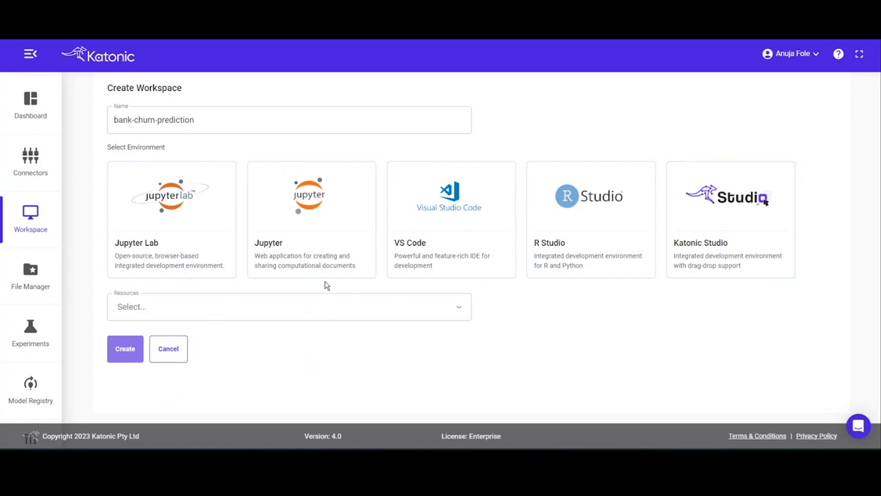
Step: Choose the Jupyter Lab environment and the katonic-base-py38-tensorflow2.11-cpu image for the workspace
click(178, 229)
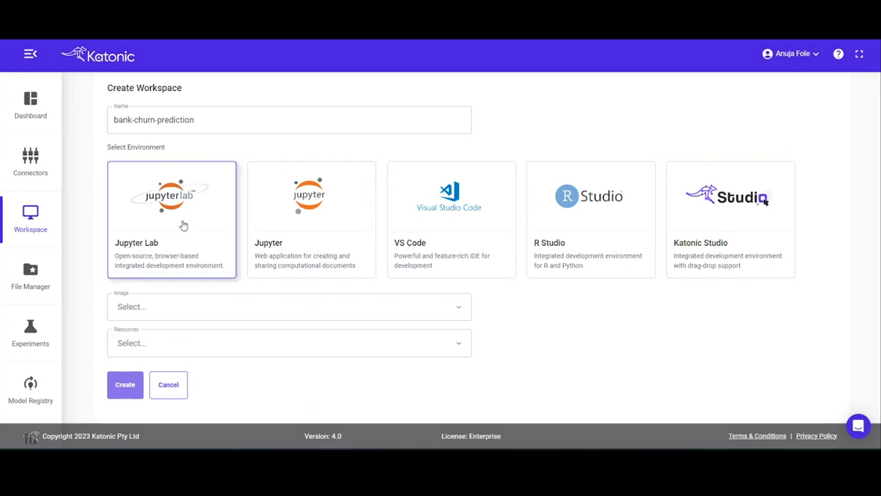
scroll(428, 307, down, 1)
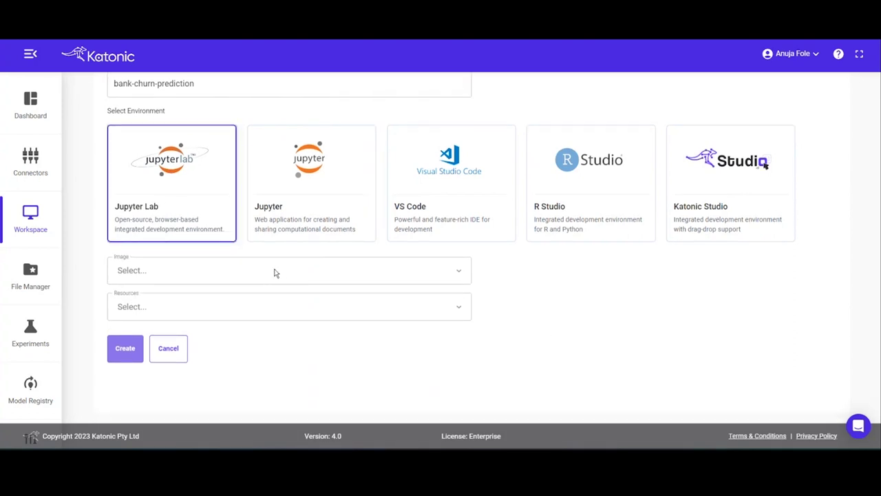
click(385, 306)
click(310, 275)
scroll(296, 314, down, 3)
scroll(272, 322, up, 3)
scroll(272, 322, down, 3)
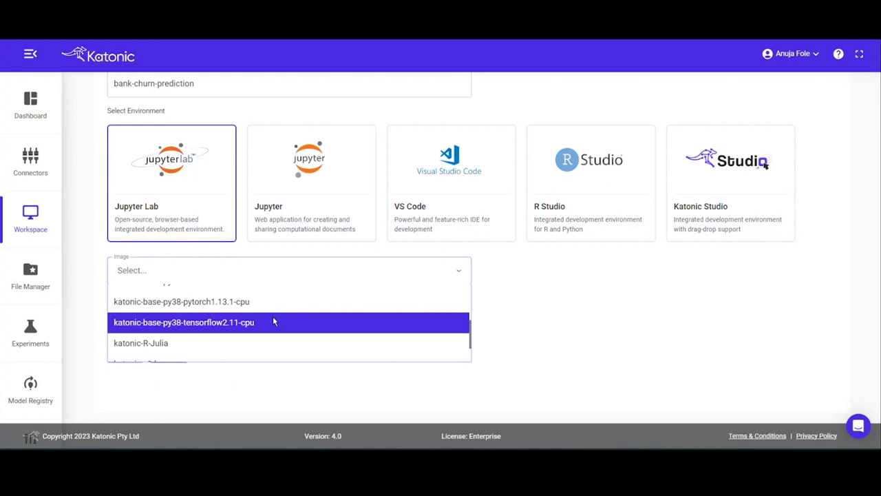
scroll(208, 315, up, 3)
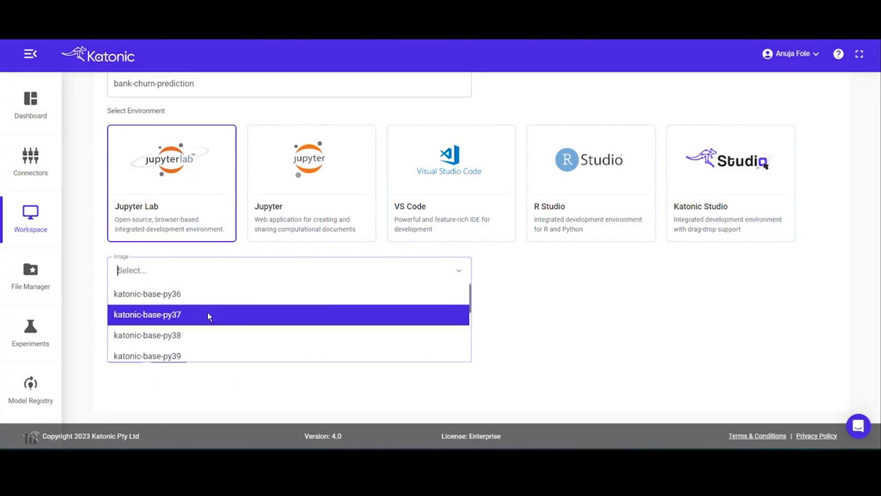
scroll(209, 316, down, 3)
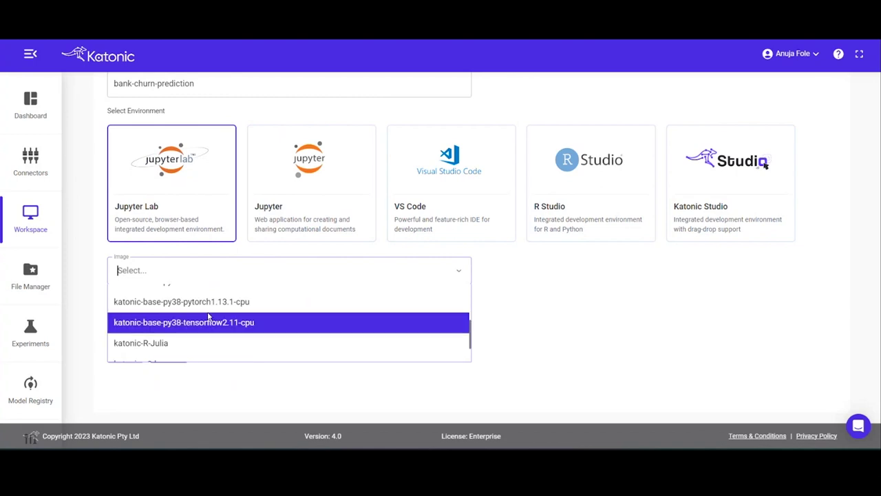
scroll(209, 315, up, 1)
scroll(209, 315, down, 1)
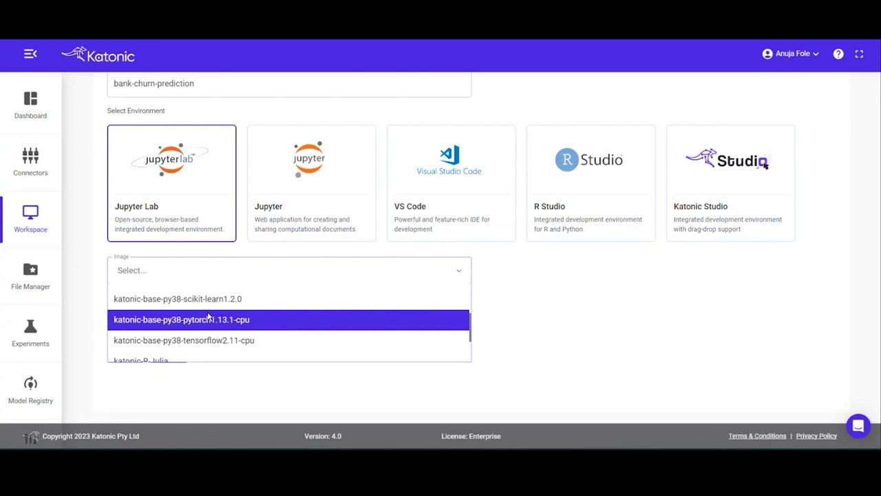
click(207, 338)
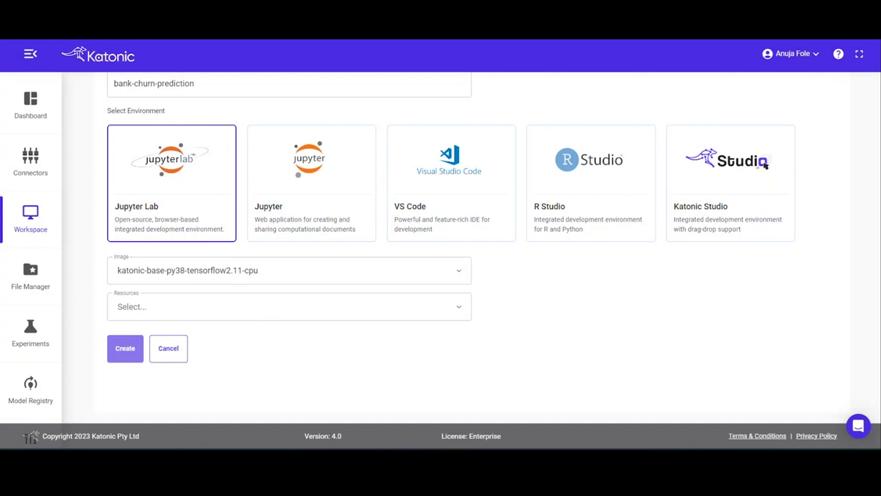
Step: Set the workspace resources to Large (8Gi memory, 4 core cpu) and cancel the workspace creation
click(251, 314)
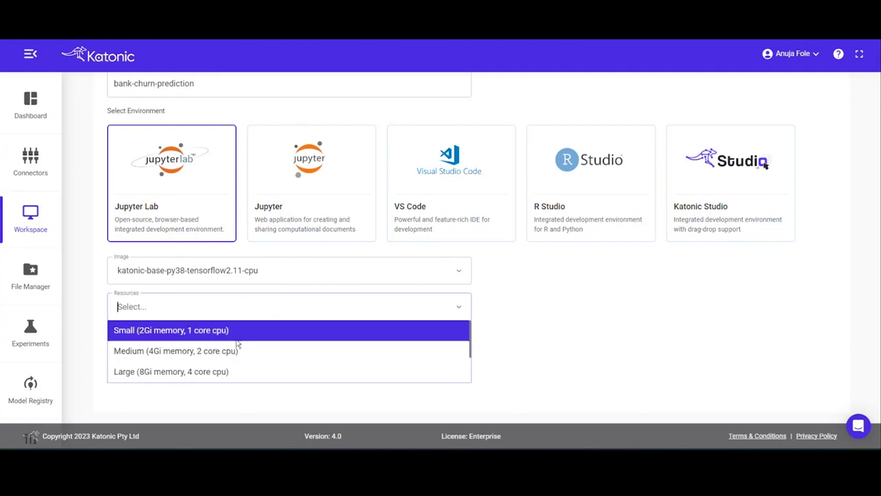
scroll(237, 348, down, 2)
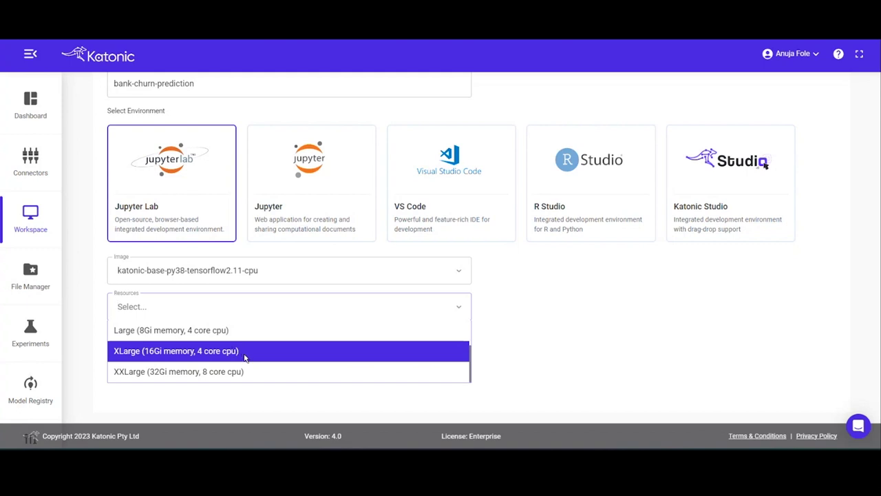
click(158, 331)
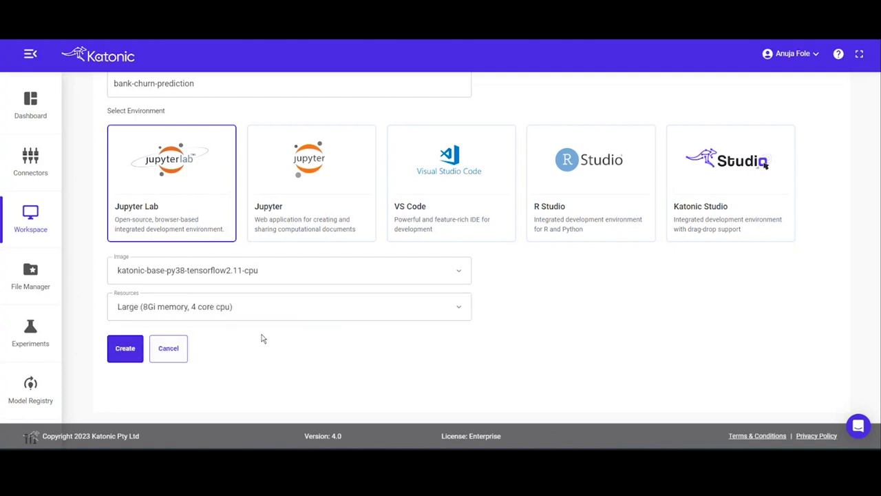
click(125, 352)
click(168, 349)
Step: Look through the workspaces list and connect to the test_workspace Katonic Studio workspace
scroll(478, 289, down, 3)
scroll(301, 211, up, 3)
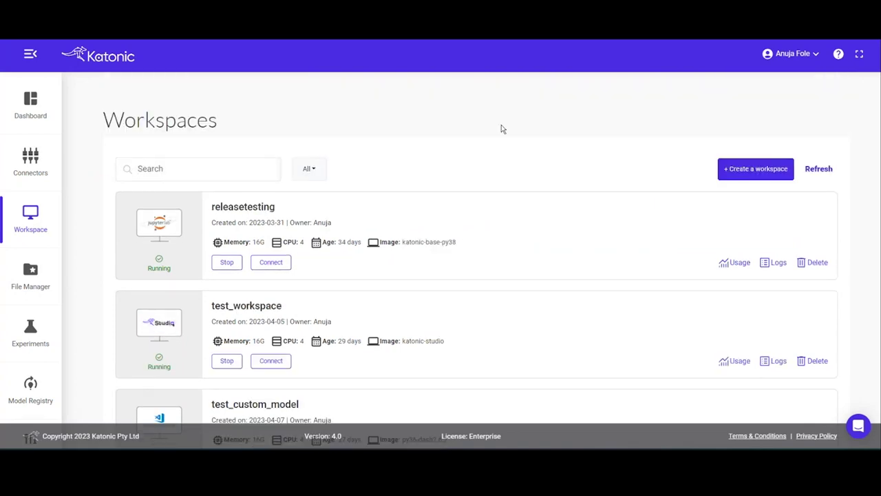
scroll(316, 250, down, 3)
scroll(293, 245, up, 3)
click(276, 362)
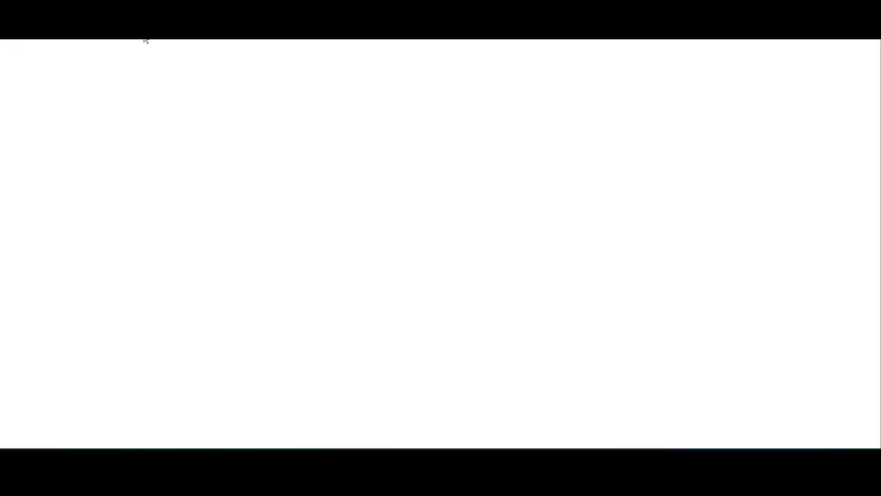
Step: Look over the releasetesting workspace's details in the list and switch to the opened Katonic Studio
scroll(390, 204, down, 2)
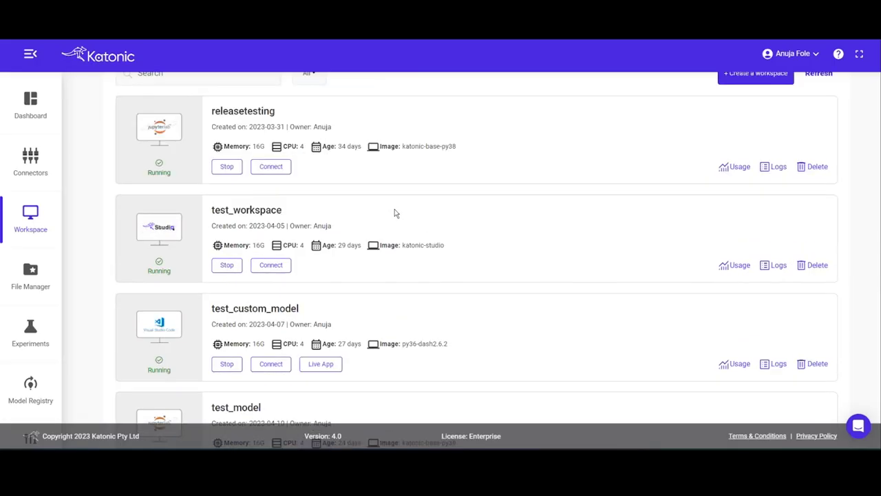
scroll(304, 250, up, 2)
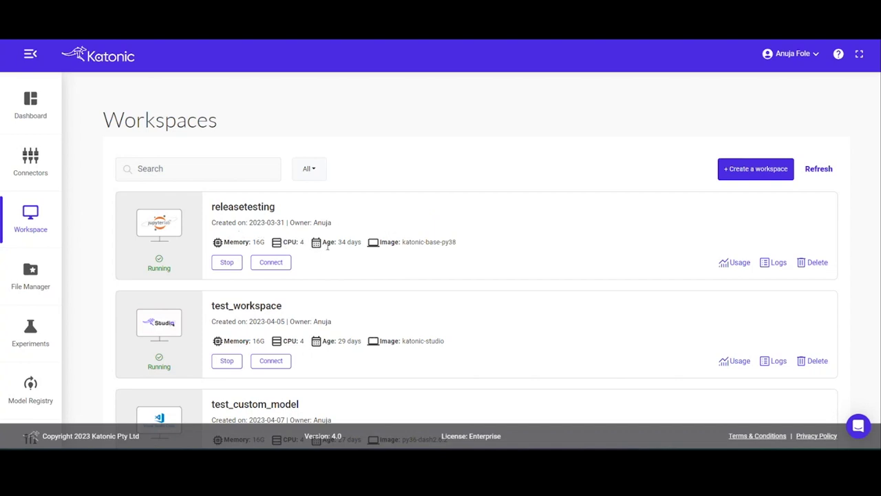
drag(362, 242, 324, 242)
click(404, 165)
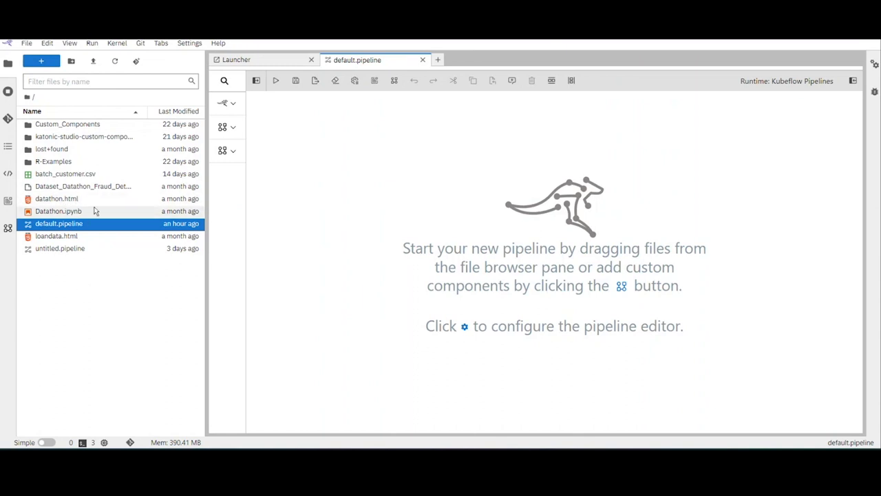
Step: Open a new launcher and create a blank pipeline with the Pipeline Editor
click(41, 63)
scroll(413, 310, down, 1)
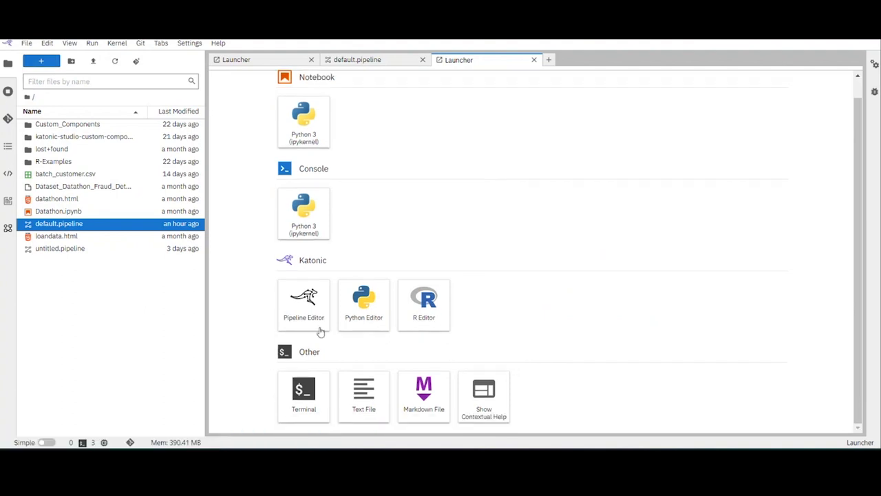
click(301, 305)
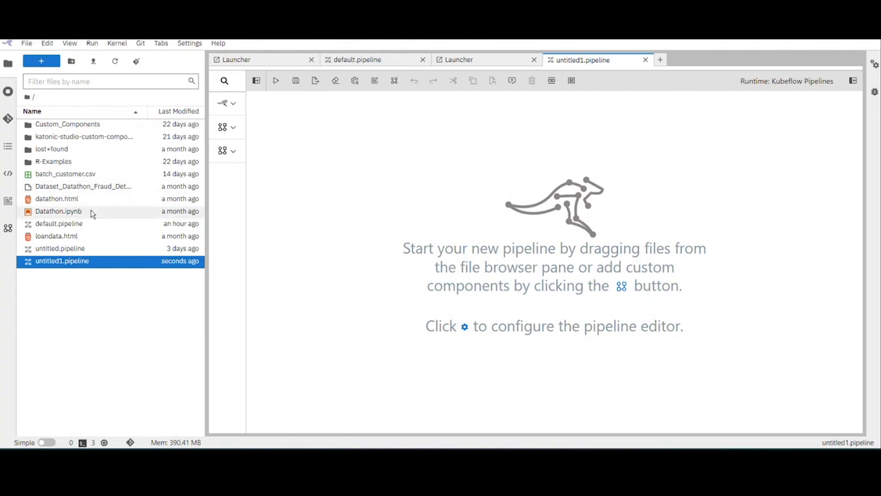
Step: Look inside the root katonic-studio-custom-components folder and the folder of the same name under Custom_Components
double_click(86, 137)
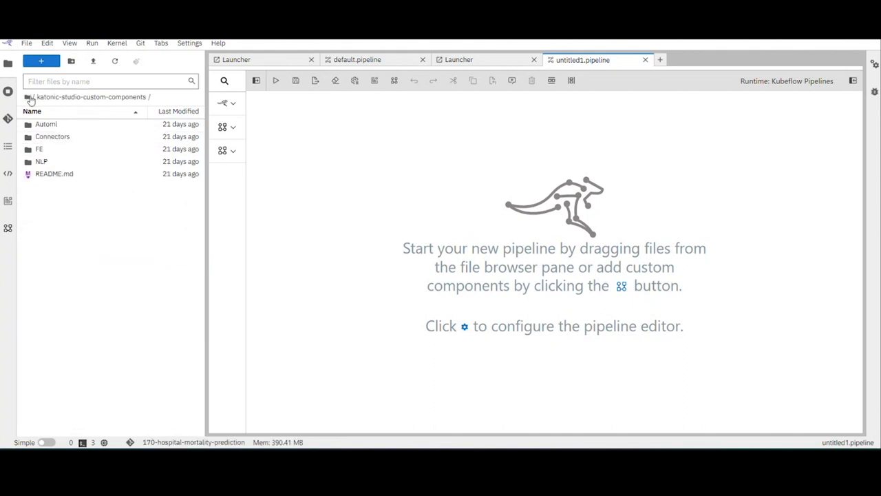
click(30, 97)
click(77, 126)
double_click(78, 125)
double_click(75, 126)
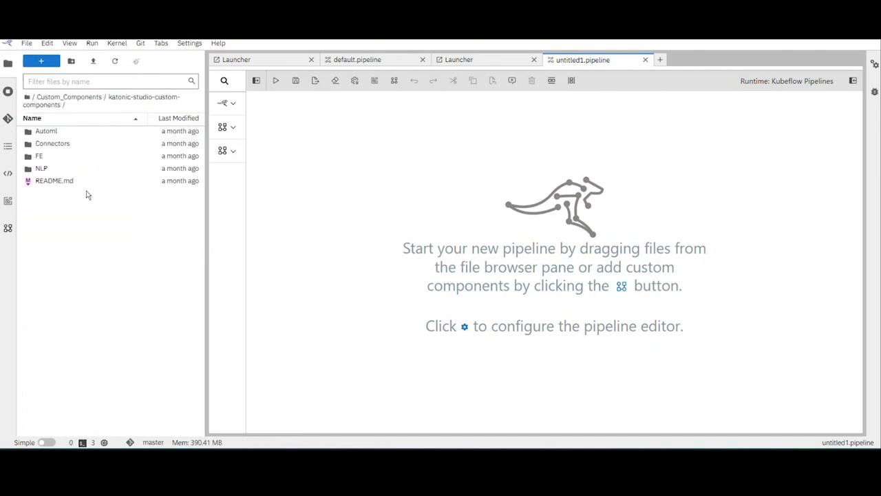
Step: Add the Meta_and Output.ipynb and Target_Transformation.ipynb notebooks from Custom_Components to the pipeline canvas
click(69, 97)
click(72, 151)
drag(72, 153, 385, 179)
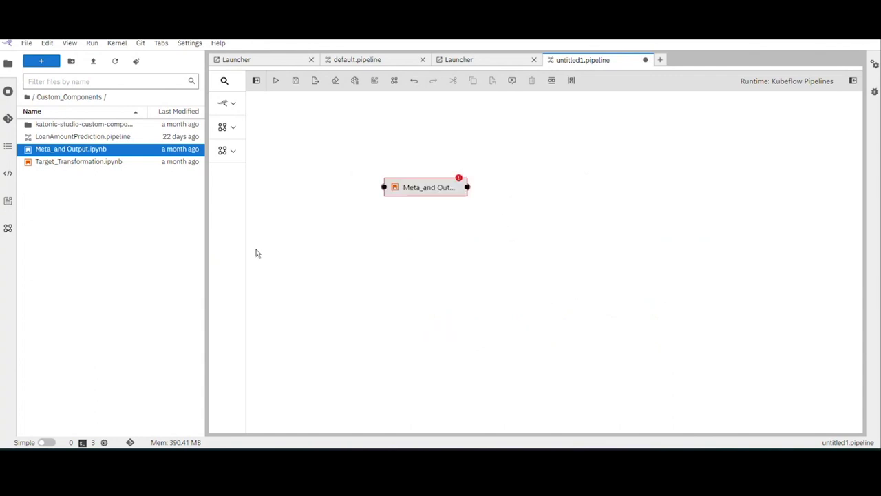
drag(83, 162, 587, 195)
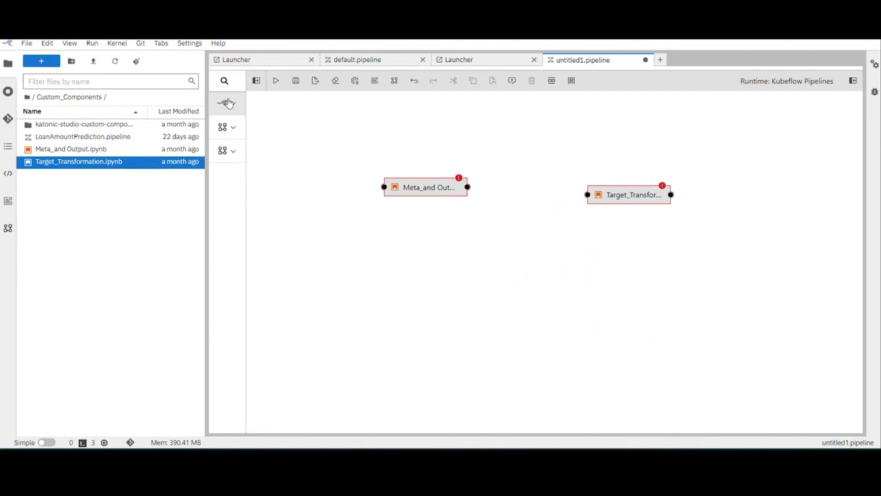
Step: Expand the node palette to show the Katonic nodes and arrange the two notebook nodes closer together in a row
click(257, 83)
click(321, 112)
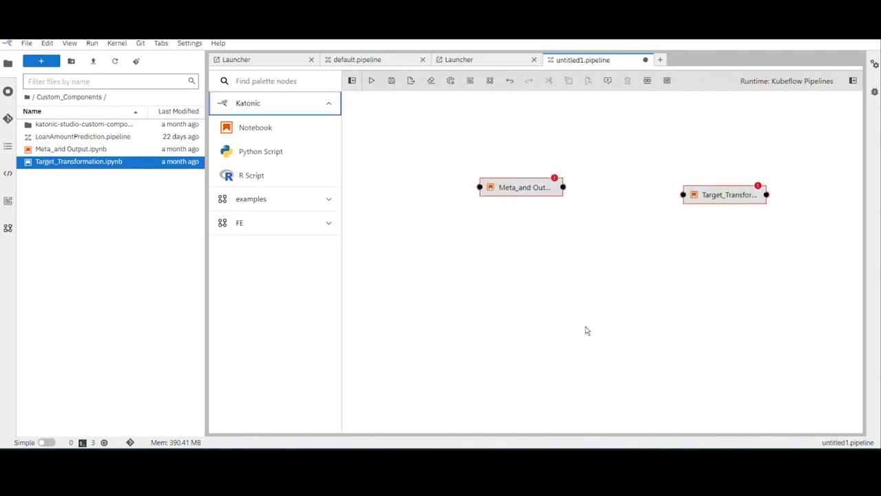
mouse_move(532, 192)
drag(531, 192, 444, 215)
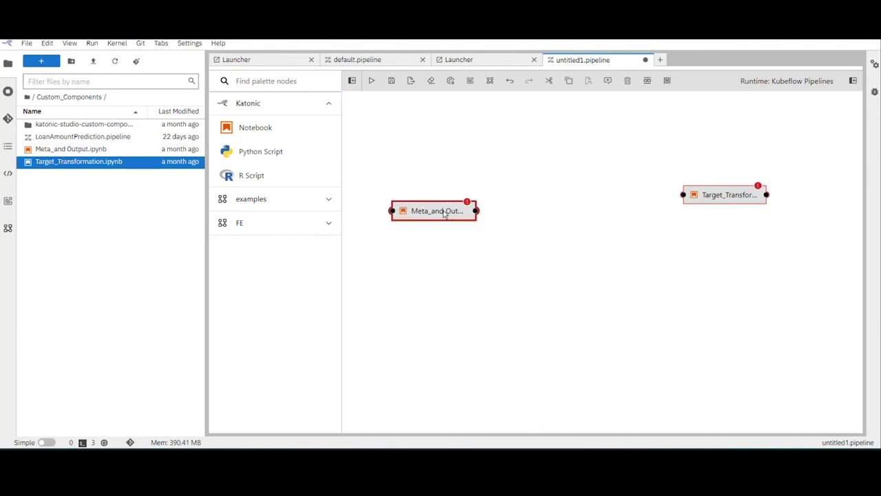
drag(728, 201, 575, 216)
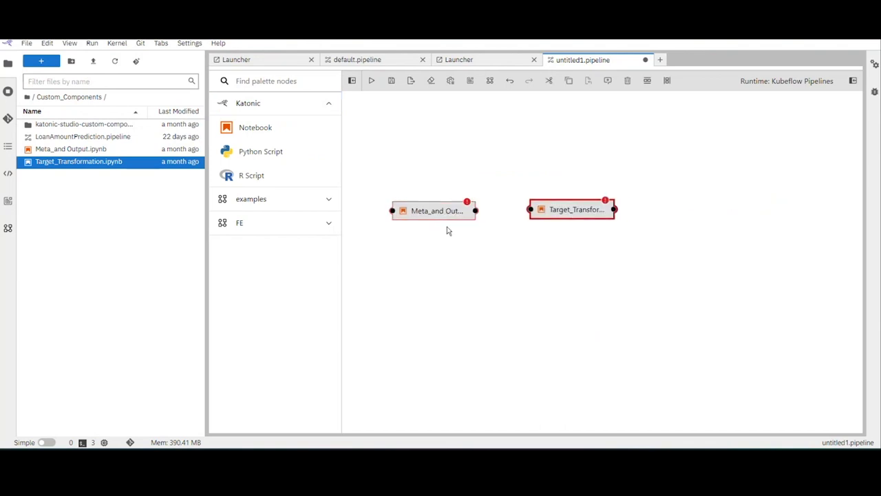
Step: Add a Python Script node between the two notebook nodes and an R Script node after Target_Transformation, shifting Target_Transformation to make room
mouse_move(572, 211)
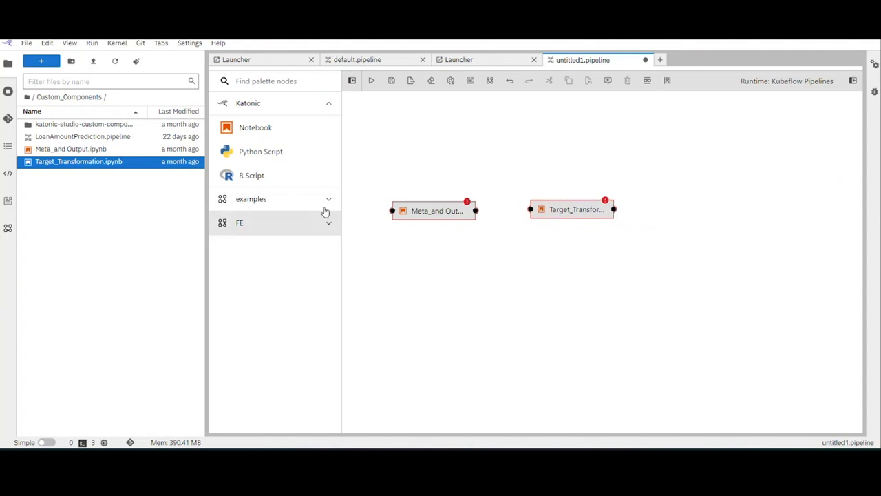
drag(275, 153, 556, 213)
drag(687, 239, 656, 212)
click(590, 263)
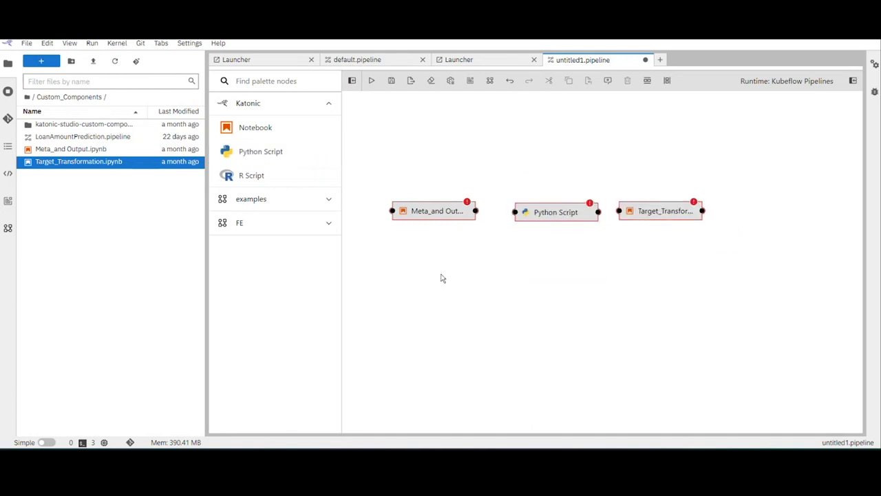
drag(250, 181, 767, 212)
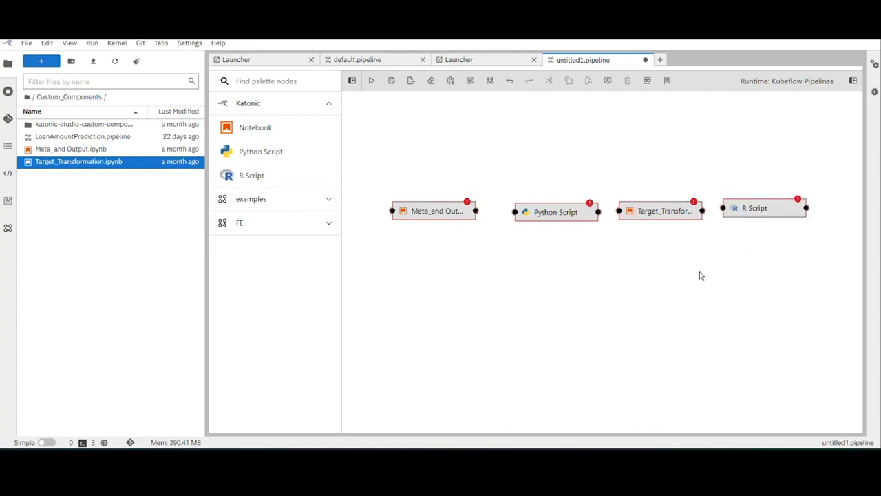
Step: Examine the Python Script node's properties and its file selection dialog without choosing a file
click(555, 216)
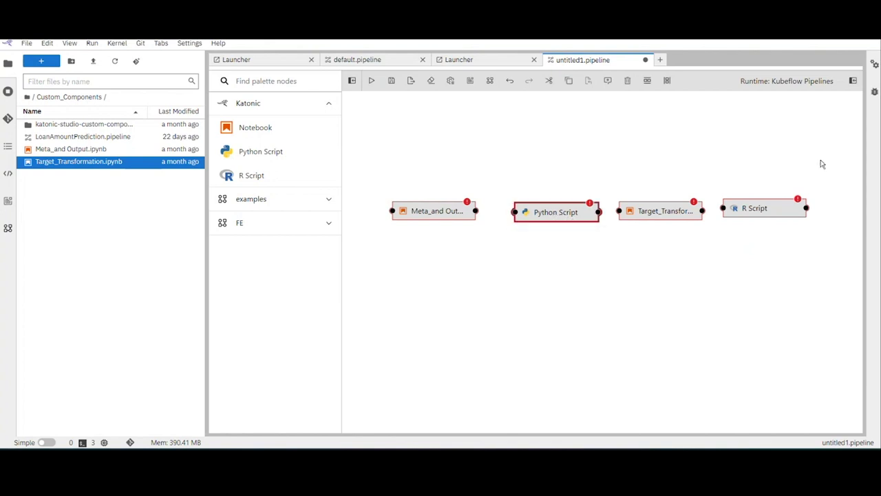
click(852, 81)
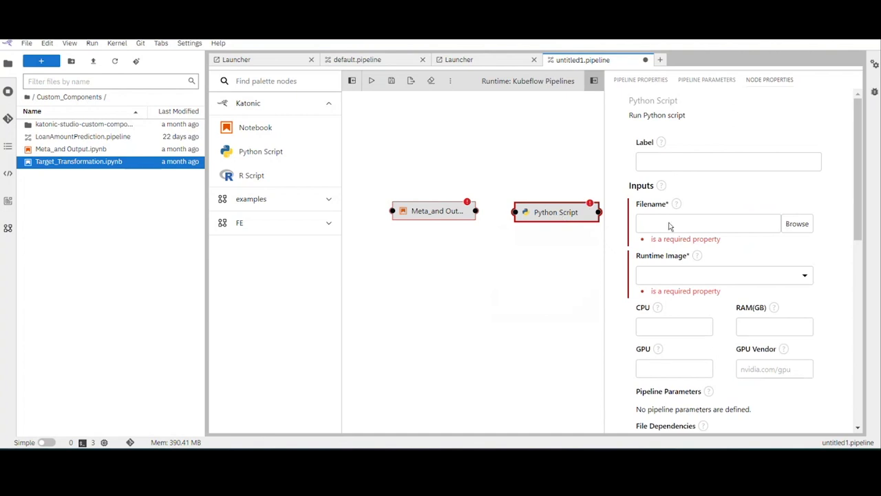
click(801, 228)
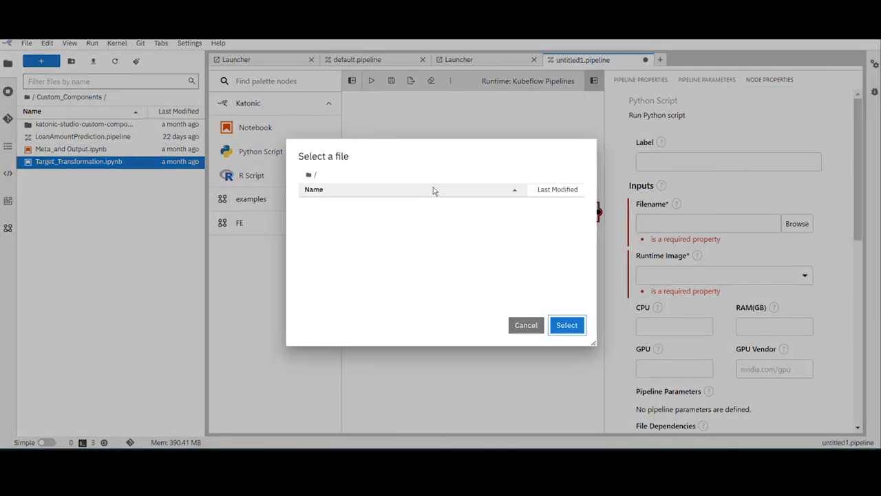
click(309, 176)
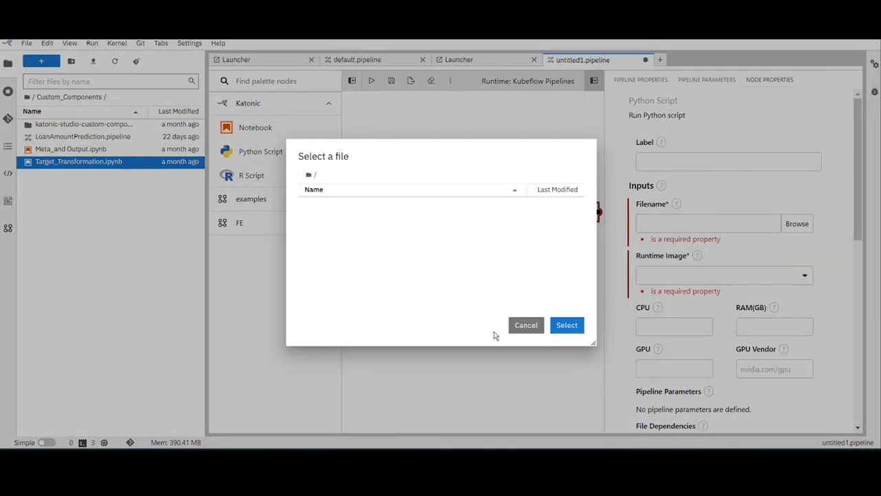
click(525, 325)
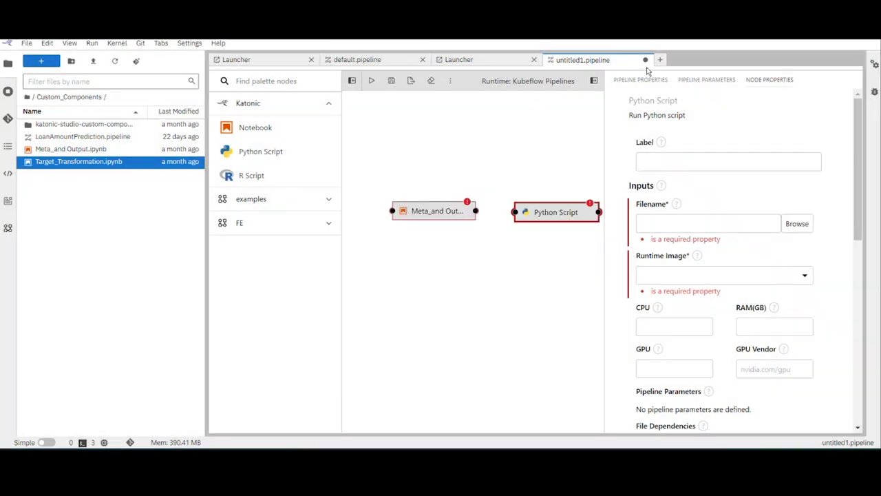
click(593, 82)
Step: Spread out the Python Script, Target_Transformation and R Script nodes, placing Python Script and R Script lower on the canvas
drag(559, 214, 554, 212)
drag(680, 221, 675, 221)
drag(765, 208, 776, 254)
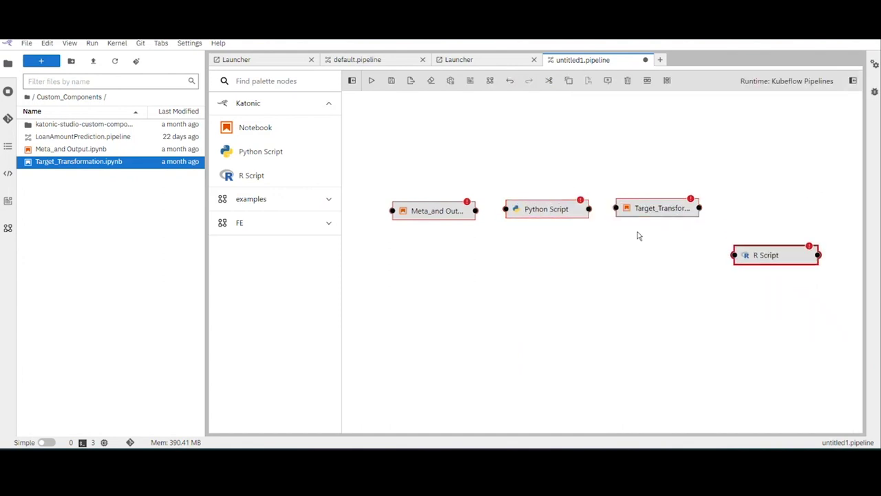
drag(528, 211, 523, 271)
Step: Connect the nodes in sequence from Meta_and Output to Python Script, Target_Transformation and R Script
drag(476, 211, 500, 270)
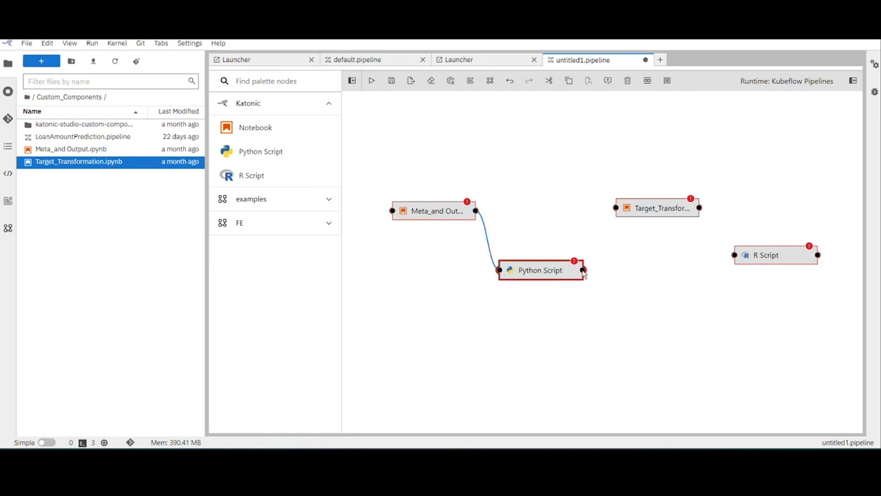
mouse_move(583, 270)
mouse_down()
mouse_move(605, 214)
mouse_move(615, 208)
mouse_up()
mouse_move(703, 217)
mouse_down()
mouse_move(722, 235)
mouse_move(699, 215)
mouse_move(713, 241)
mouse_move(735, 255)
mouse_up()
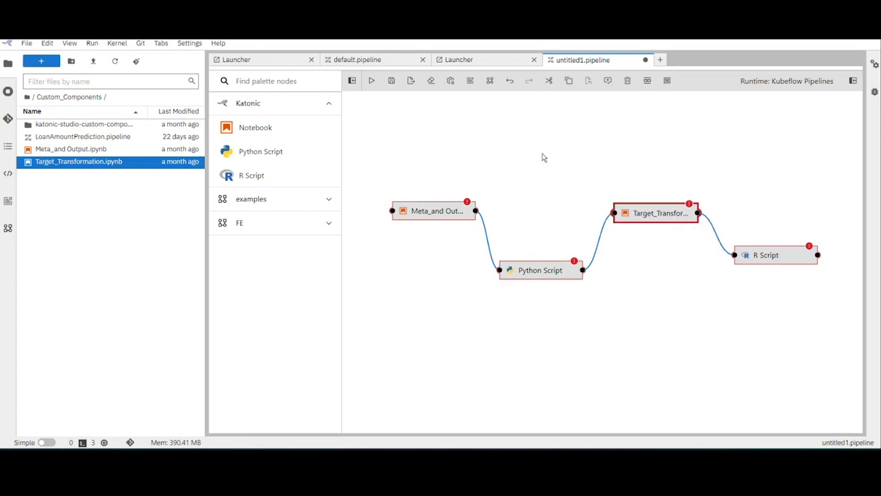
Step: Rearrange Target_Transformation, Python Script and R Script around the canvas and connect Meta_and Output and Python Script to R Script
drag(658, 216, 610, 138)
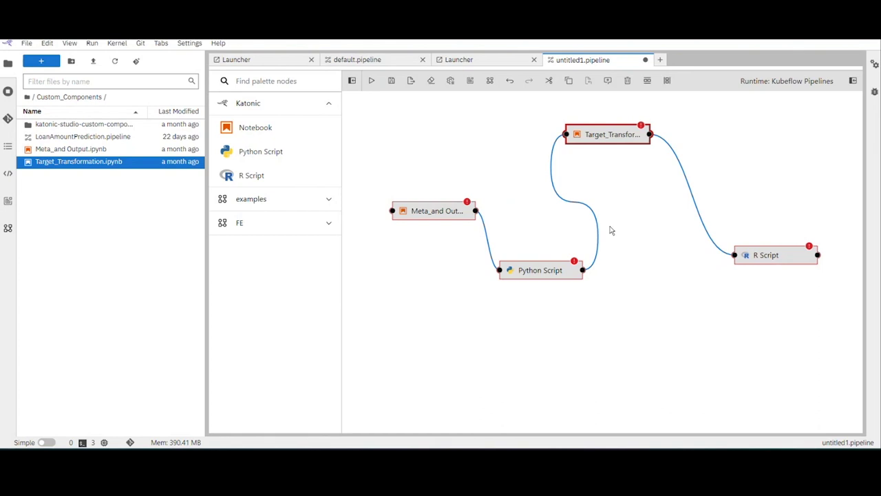
drag(571, 268, 590, 312)
click(766, 266)
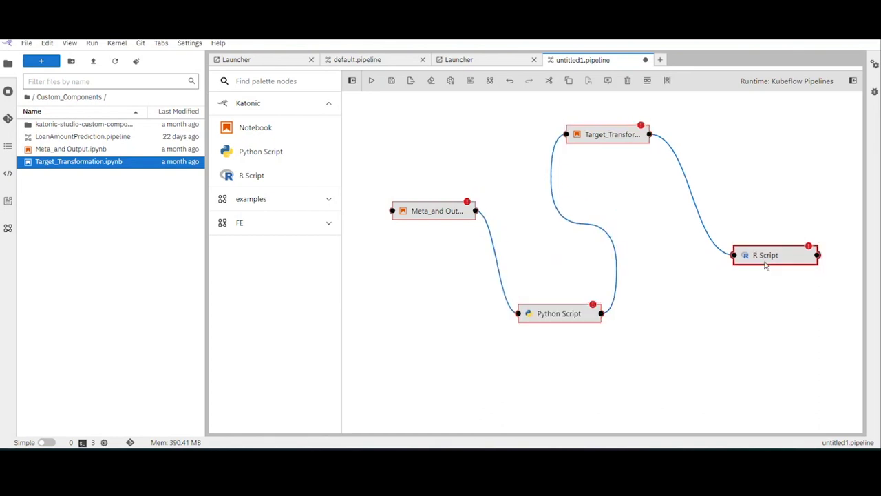
drag(766, 266, 699, 223)
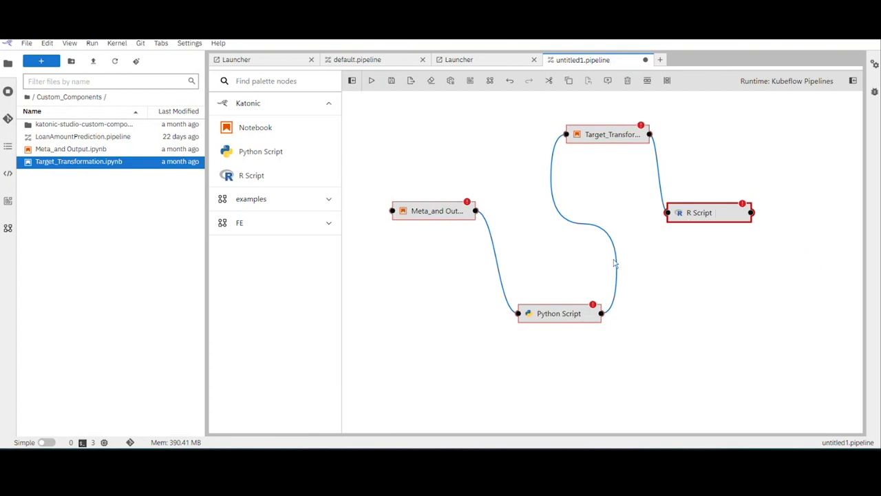
drag(476, 210, 669, 214)
drag(602, 314, 668, 214)
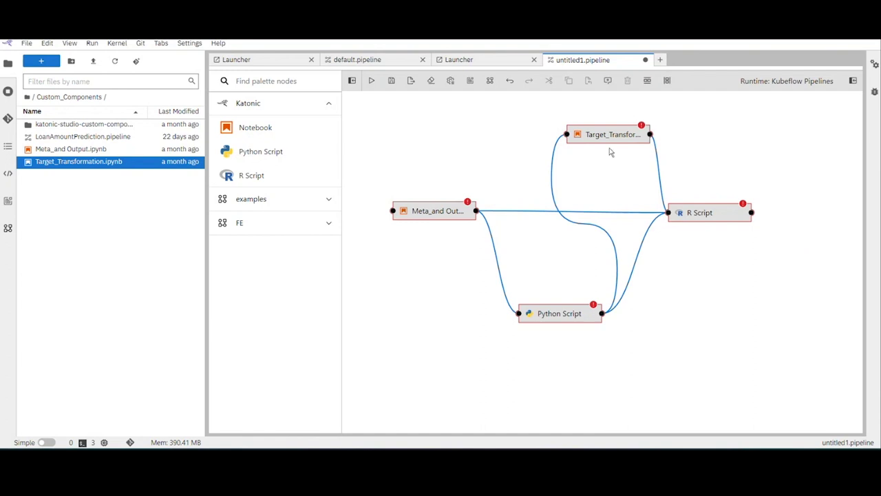
Step: Inspect the node details of Target_Transformation on the canvas
mouse_move(624, 139)
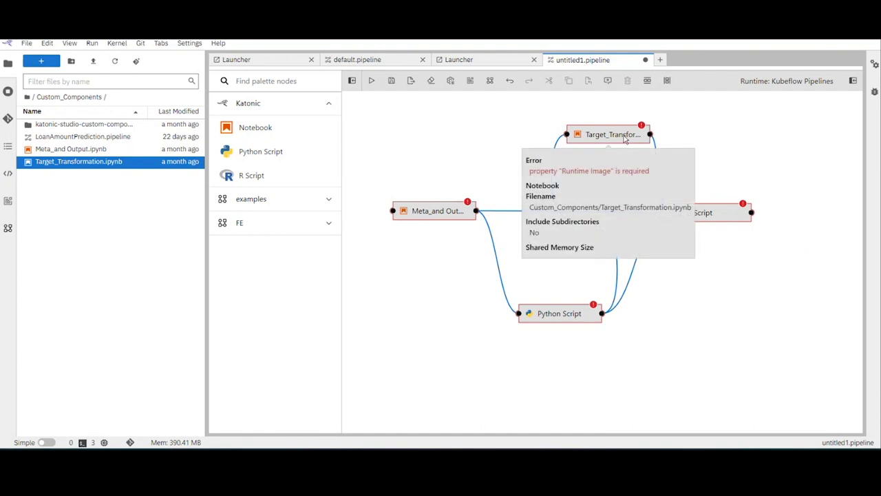
click(624, 139)
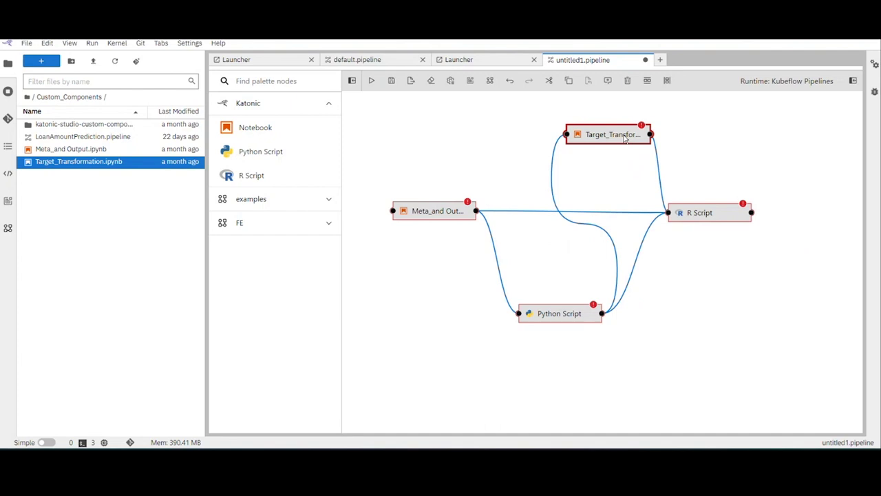
click(521, 236)
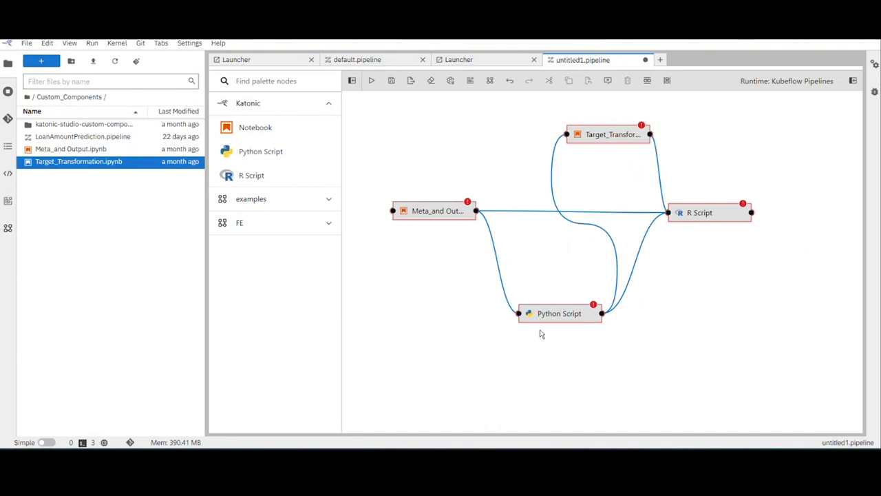
mouse_move(453, 212)
Step: Set the Target_Transformation node's runtime image to Anaconda (2021.11) with Python 3.x and its CPU to 8
click(608, 133)
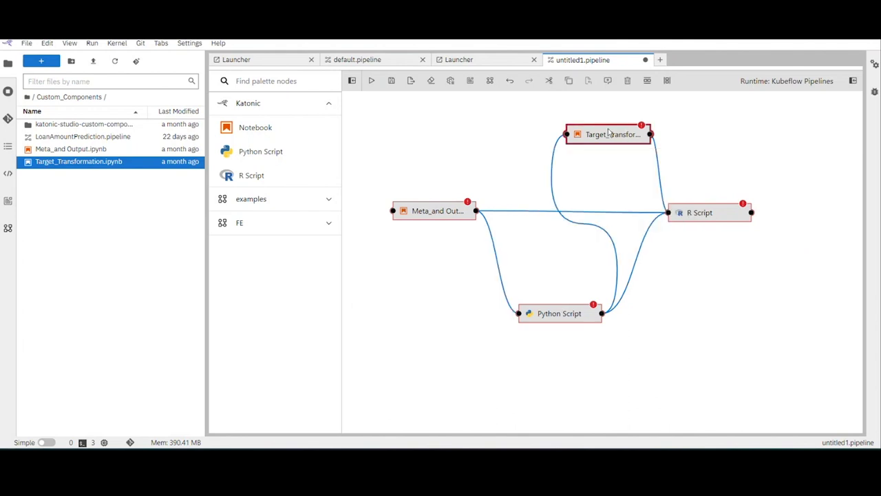
click(853, 83)
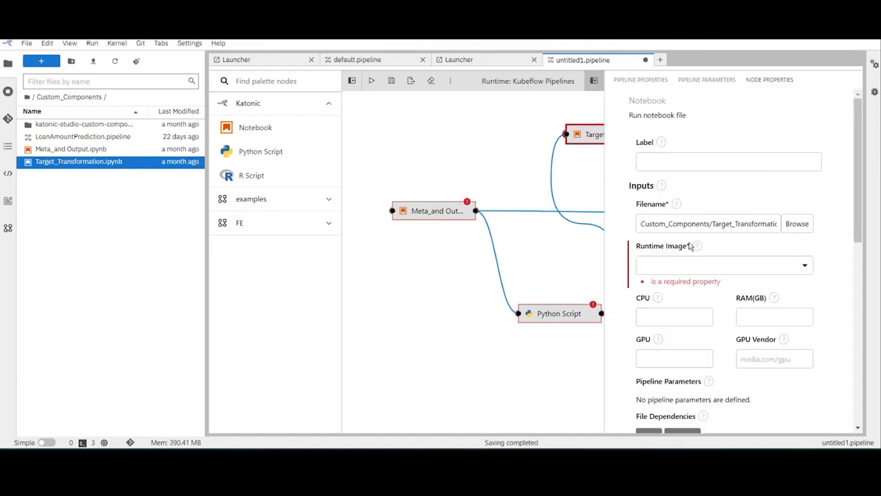
scroll(689, 247, down, 3)
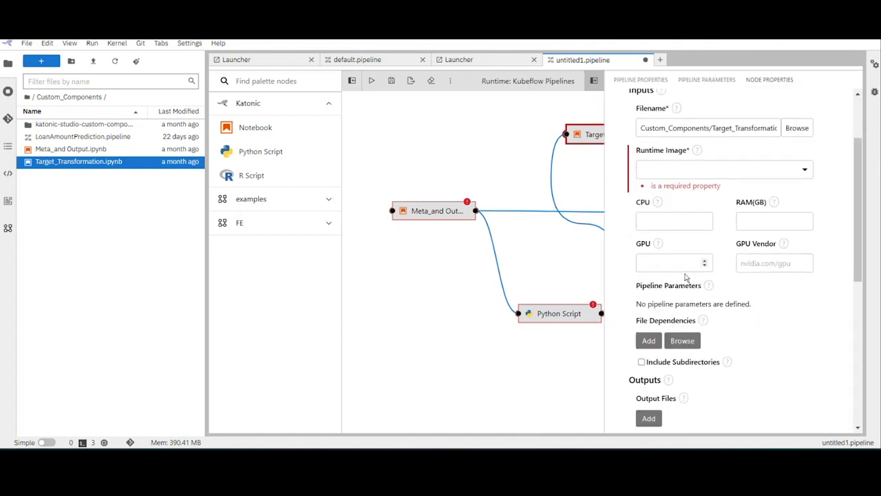
click(737, 172)
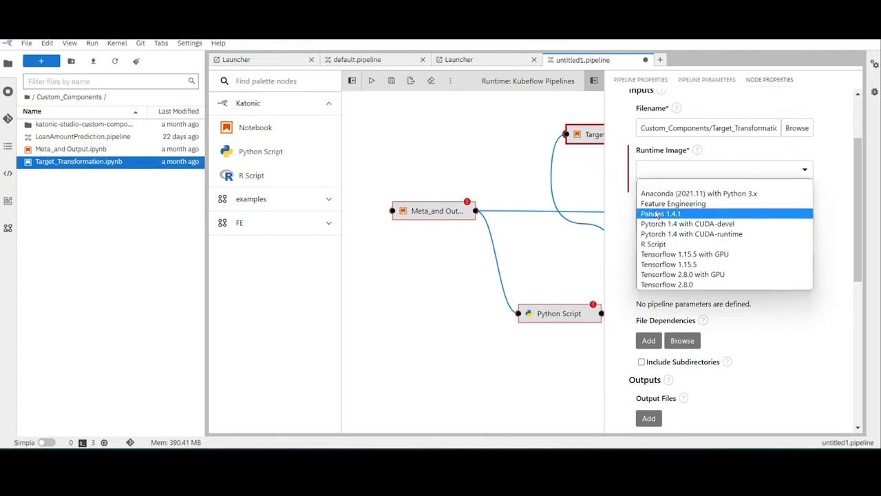
key(Escape)
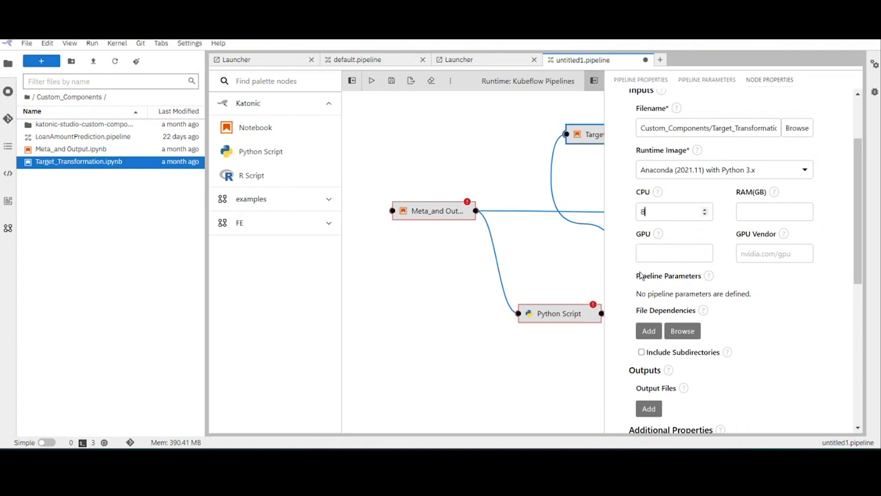
click(772, 207)
Step: Add a blank environment variable entry to the Target_Transformation node and review its additional properties
scroll(766, 330, down, 5)
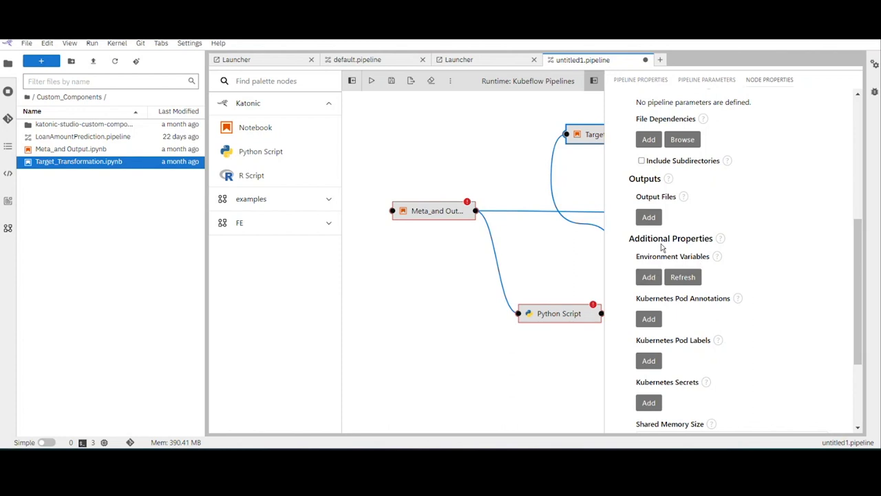
click(648, 276)
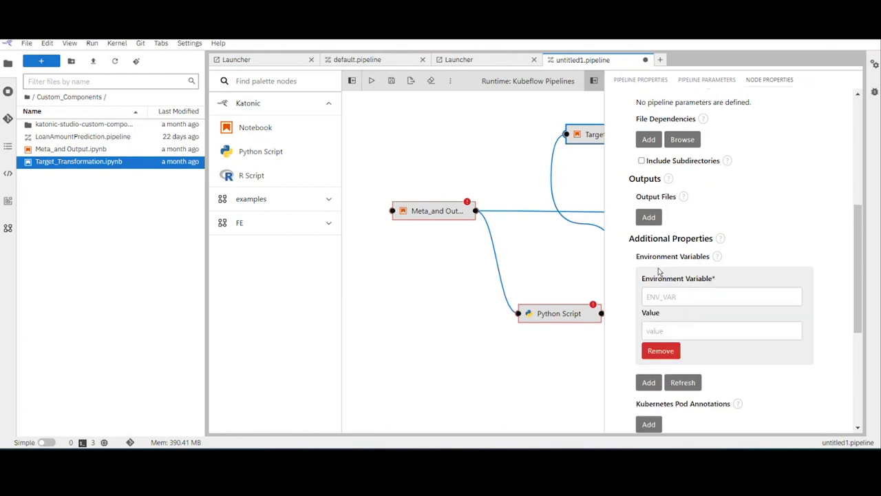
scroll(757, 236, down, 2)
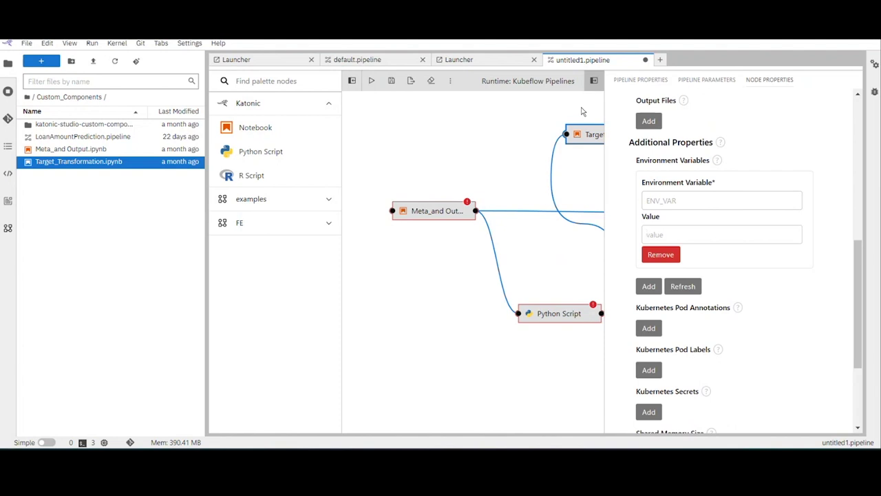
click(593, 80)
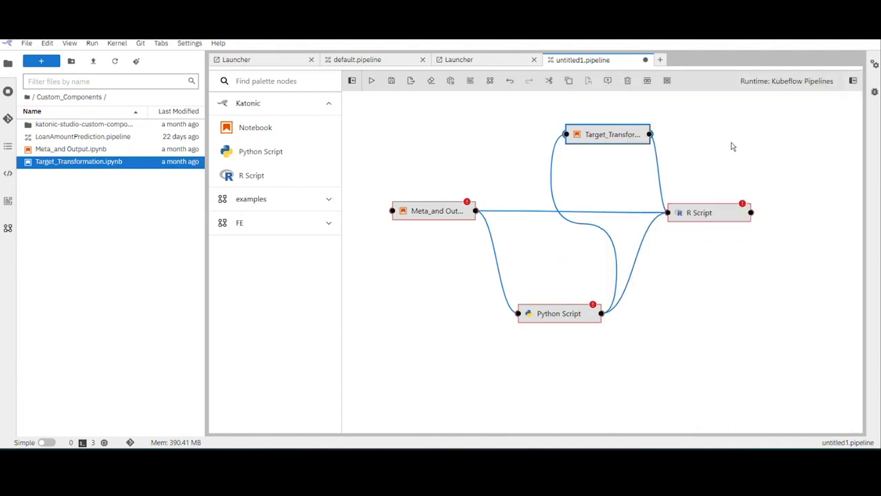
Step: Delete the R Script and Python Script nodes and move Target_Transformation level with Meta_and Output
click(724, 217)
key(Delete)
click(572, 318)
key(Delete)
drag(611, 141, 590, 222)
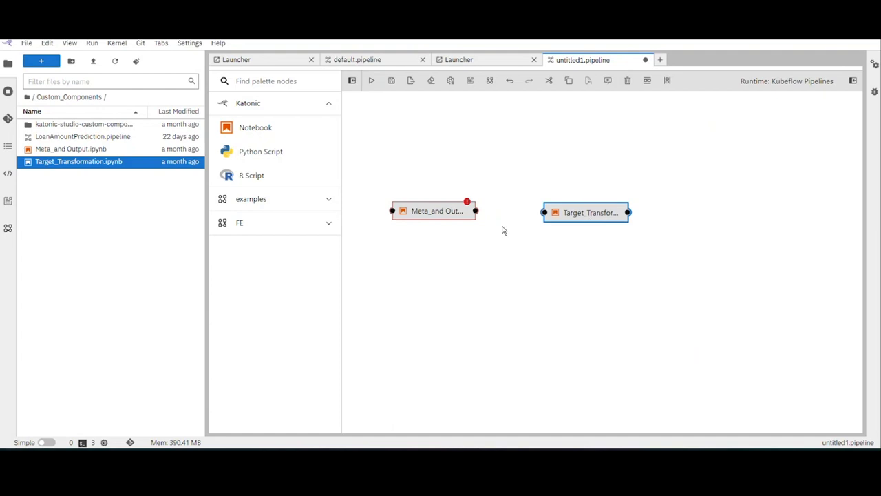
Step: Set the Meta_and Output node's runtime image to Anaconda (2021.11) with Python 3.x and view the pipeline properties
click(448, 216)
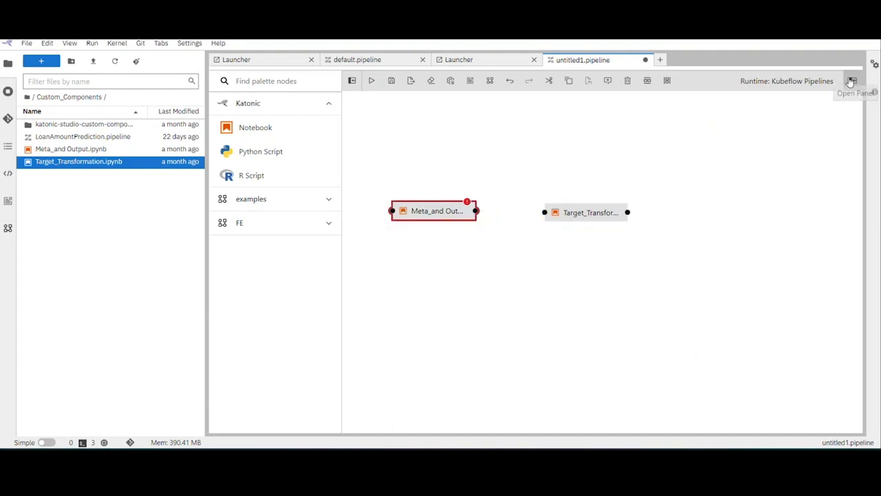
click(852, 80)
click(768, 268)
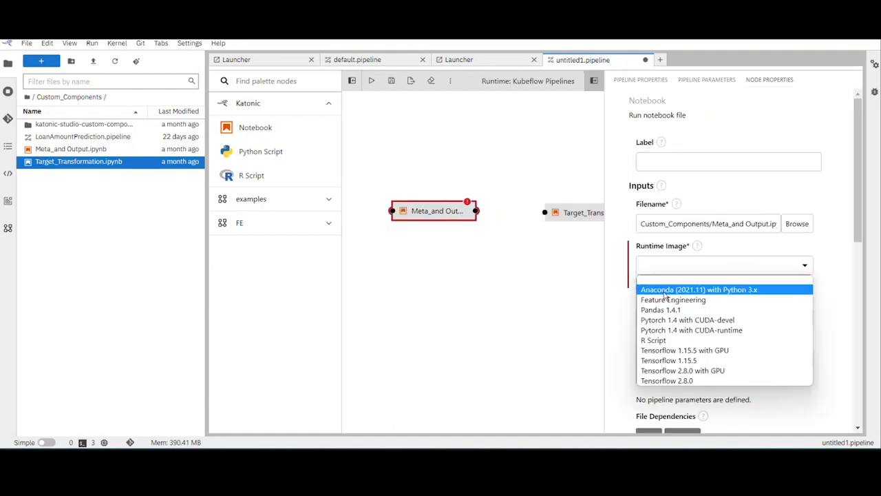
click(655, 290)
click(635, 80)
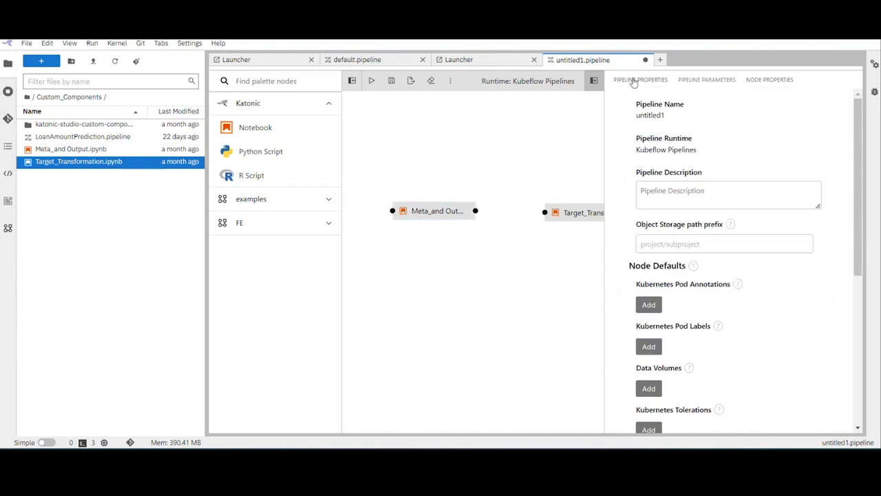
click(593, 81)
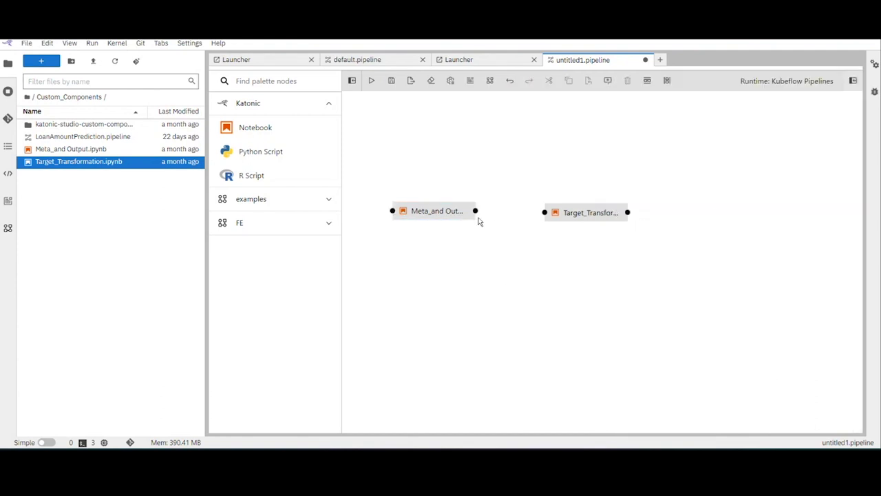
Step: Connect Meta_and Output to Target_Transformation, and save and submit the pipeline as untitled1 with the pipeline-config runtime configuration
drag(475, 211, 545, 212)
click(373, 83)
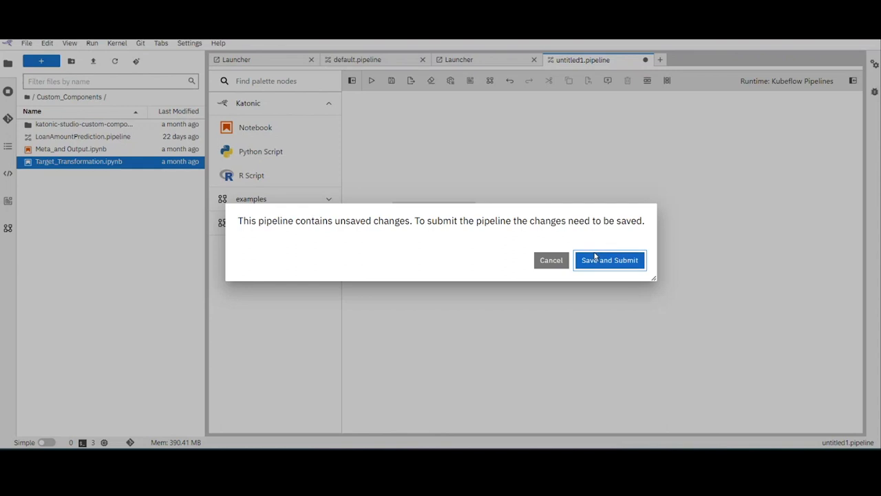
click(623, 259)
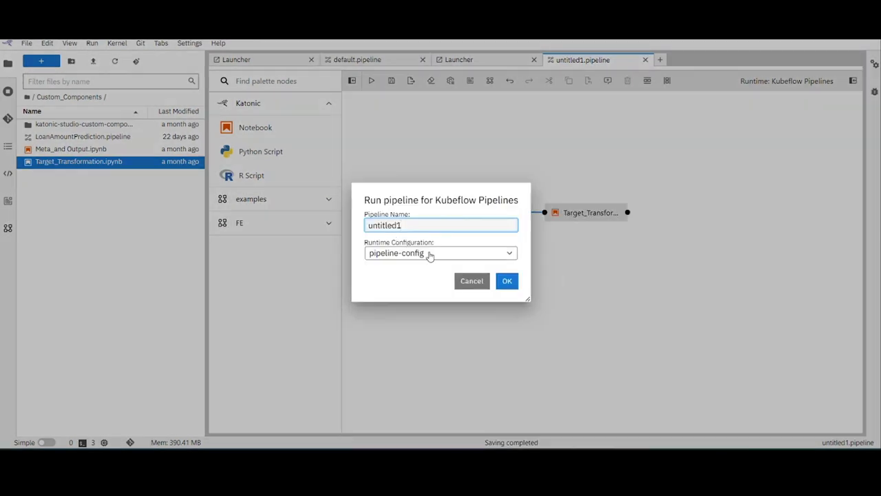
click(512, 278)
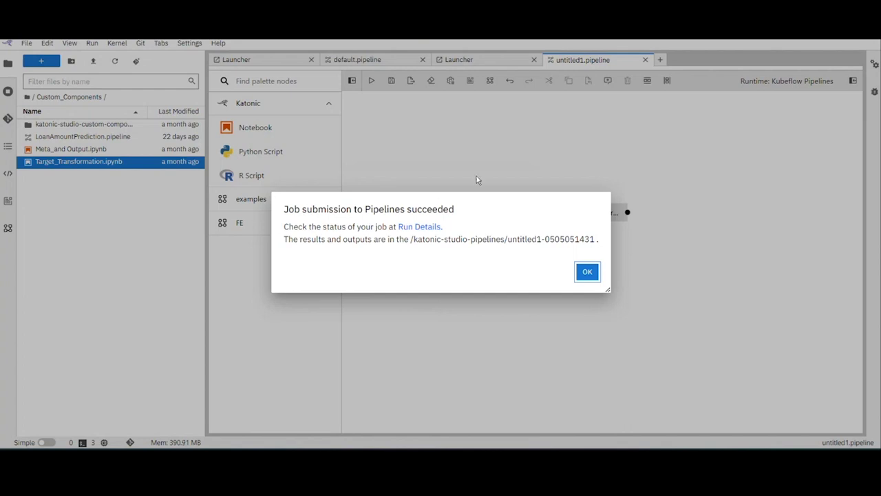
drag(284, 210, 514, 225)
click(588, 277)
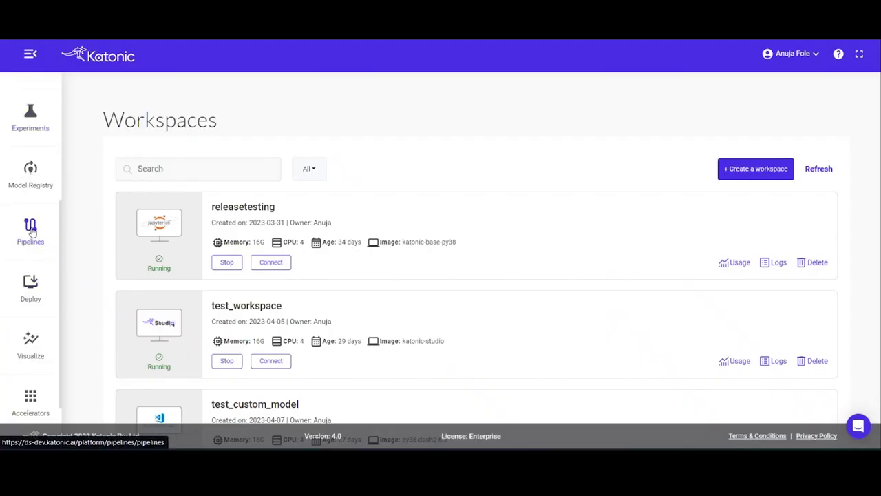
Step: Switch to the Katonic platform and open the list of pipeline runs
mouse_move(97, 194)
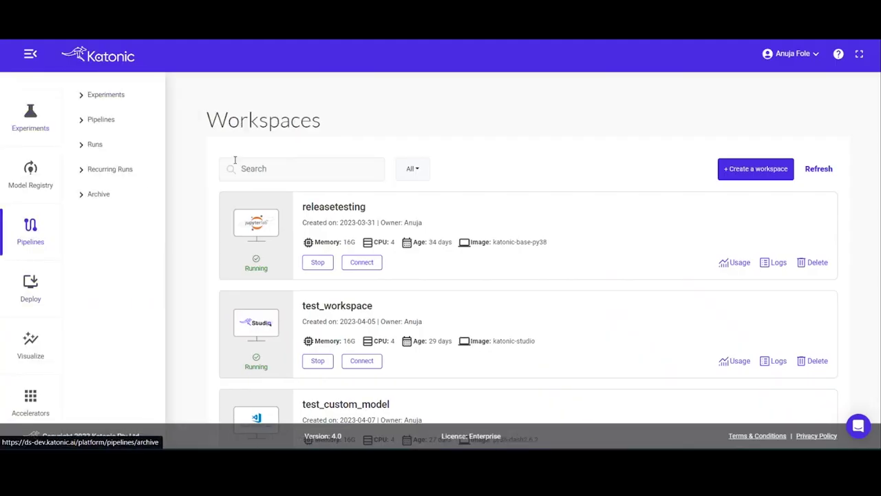
click(96, 146)
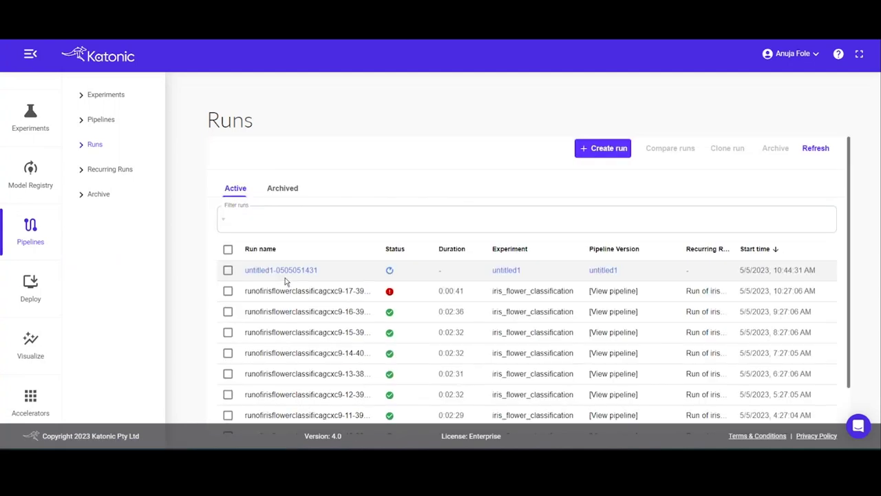
scroll(238, 241, down, 2)
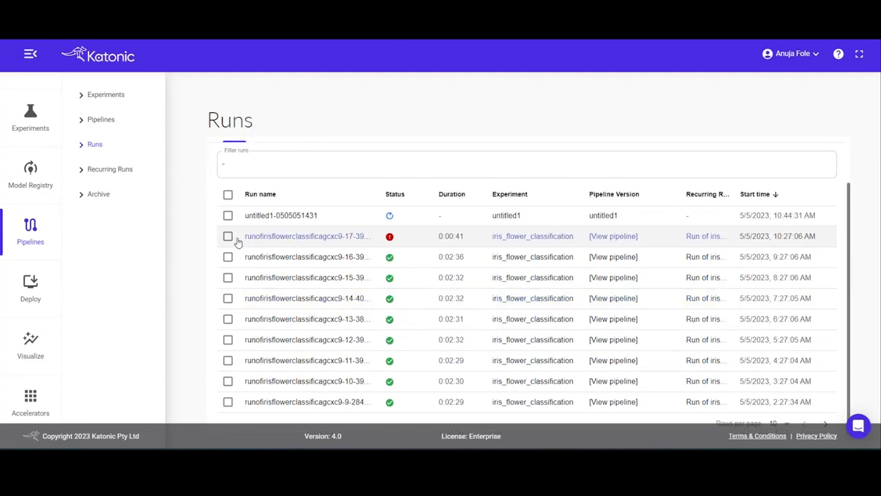
click(278, 217)
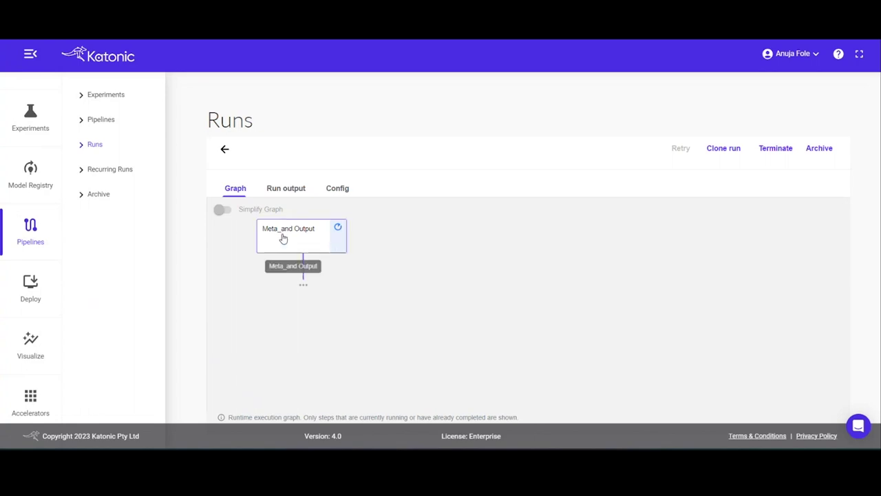
click(314, 239)
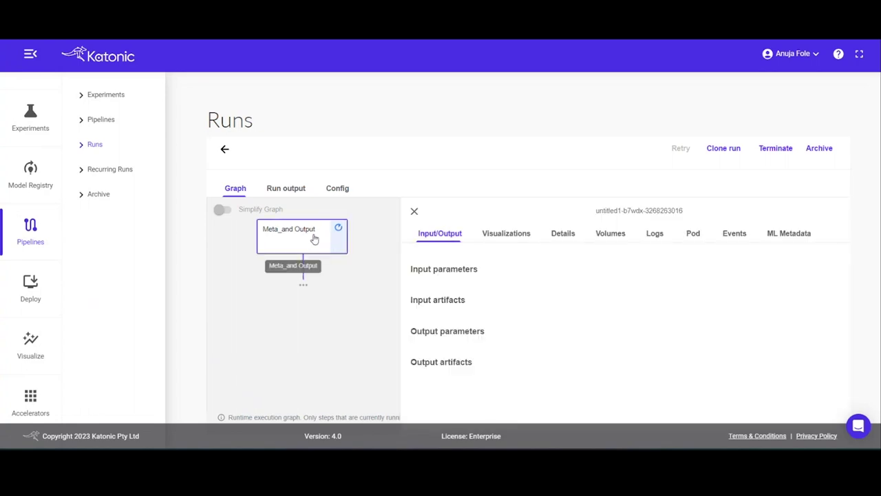
click(661, 234)
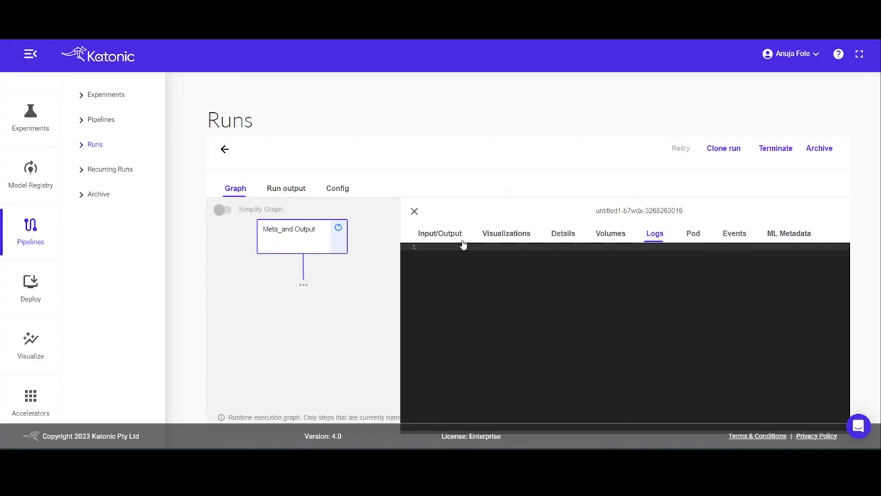
click(512, 234)
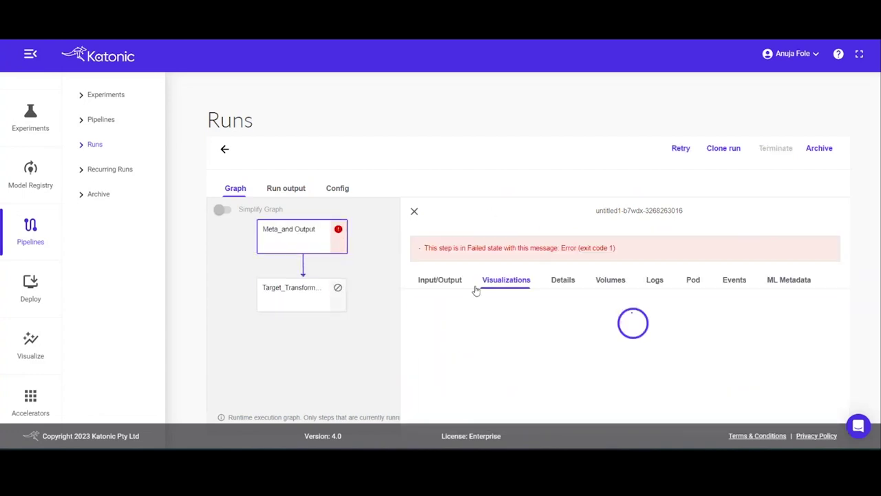
click(414, 212)
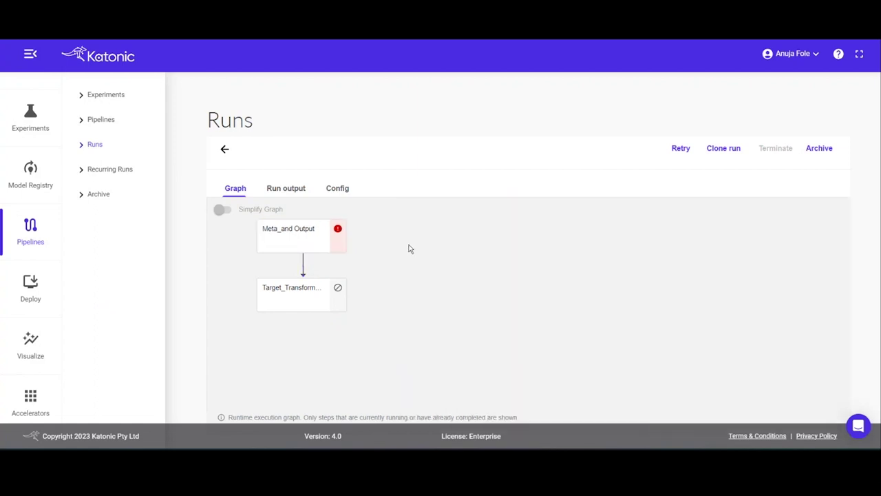
Step: Read the error at the end of the Meta_and Output node's logs and return to the list of runs
click(310, 242)
click(657, 282)
scroll(620, 323, down, 1)
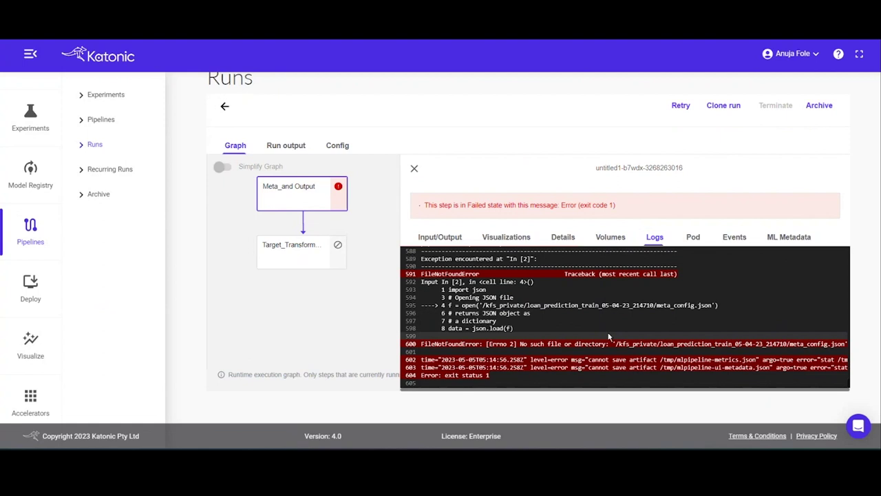
drag(615, 344, 846, 344)
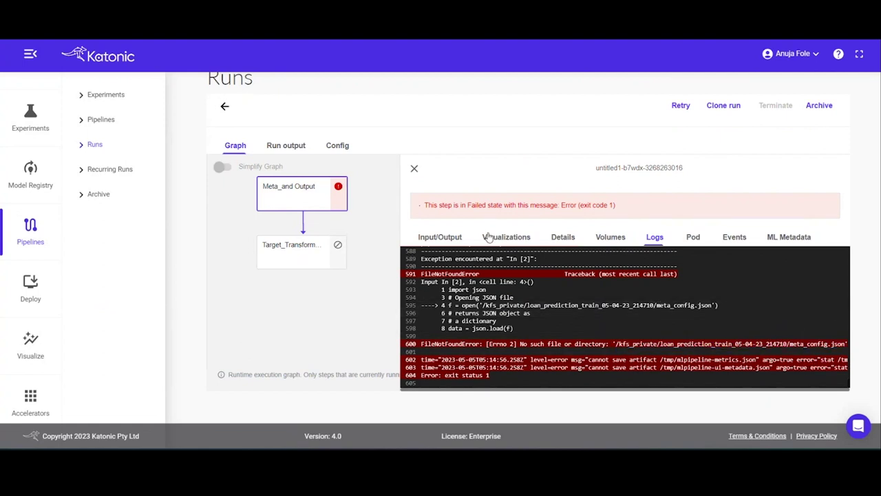
click(413, 168)
click(225, 106)
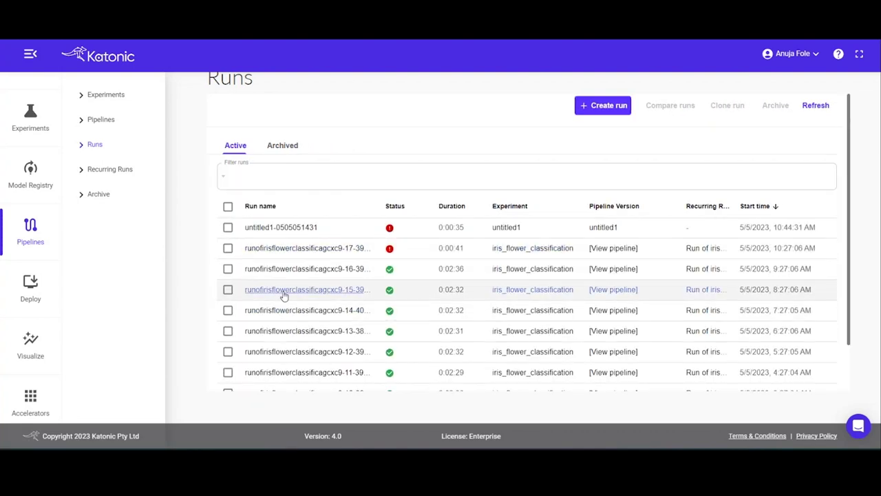
Step: Open the iris_flower_classification run started at 8:27:06 AM and examine its pipeline with Simplify Graph enabled
click(283, 290)
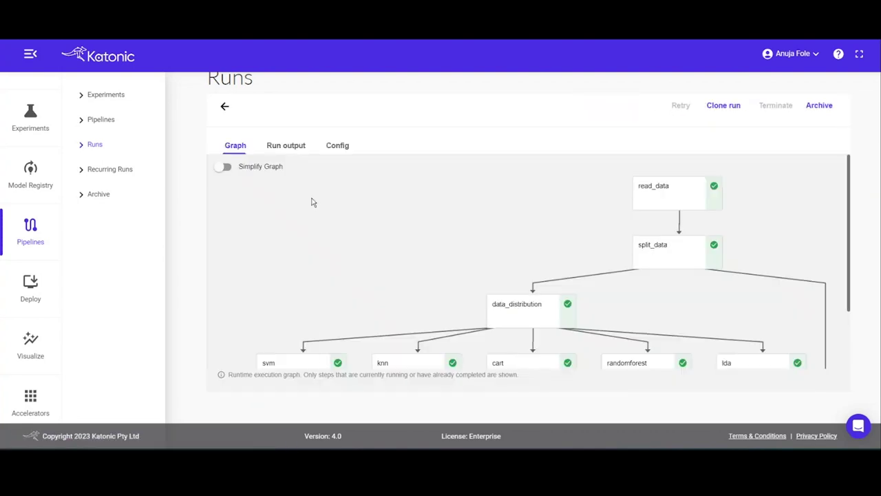
click(222, 166)
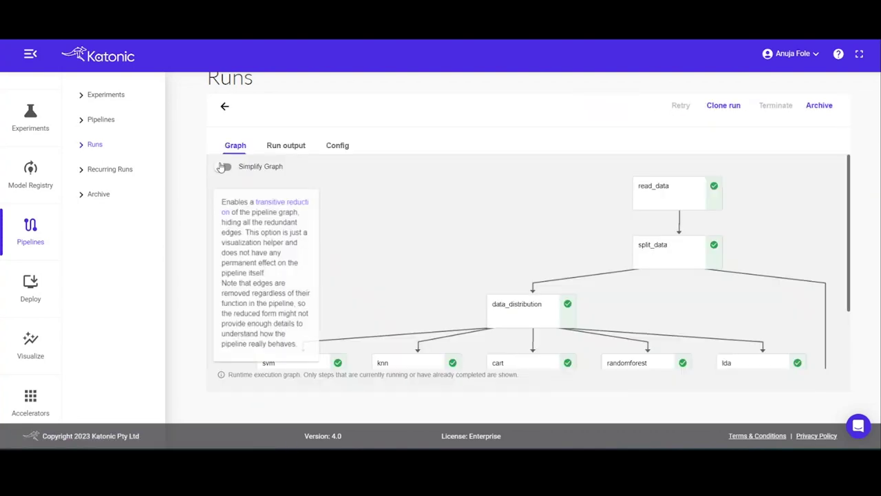
scroll(368, 249, down, 1)
scroll(298, 246, up, 1)
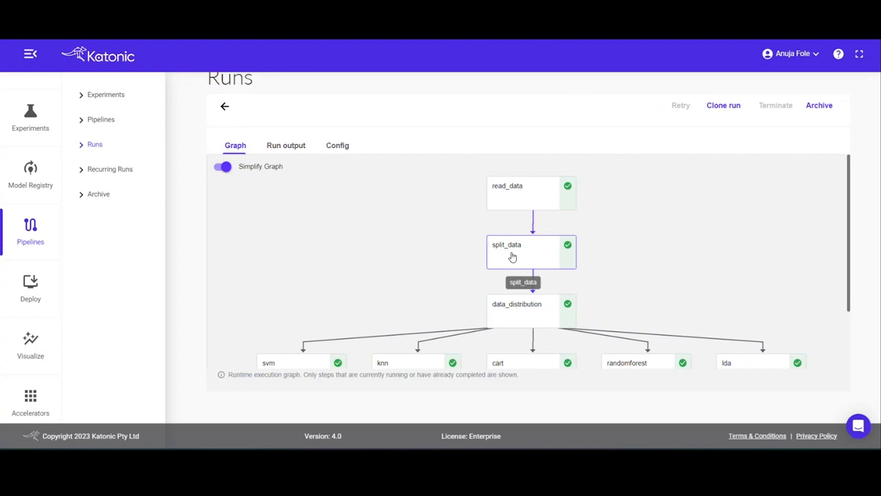
scroll(443, 260, down, 2)
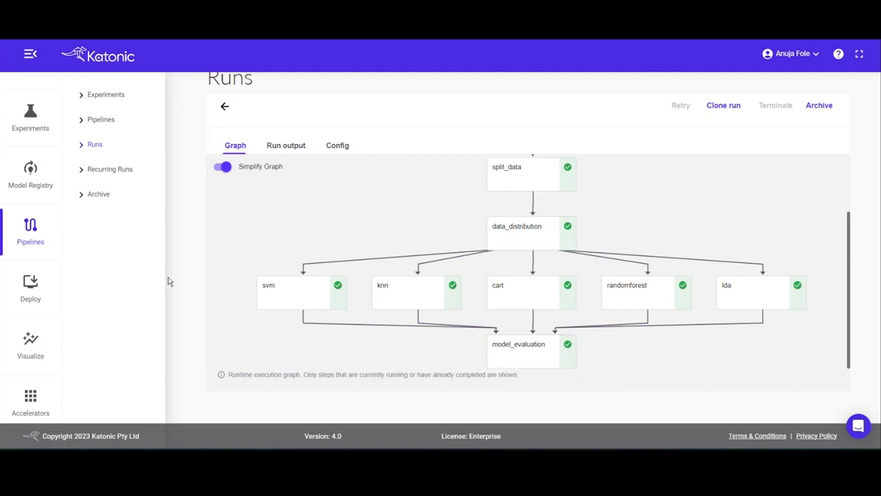
Step: Open the File Manager, browse the folders in the katonic-studio-pipelines bucket and return to the bucket list
scroll(39, 187, up, 3)
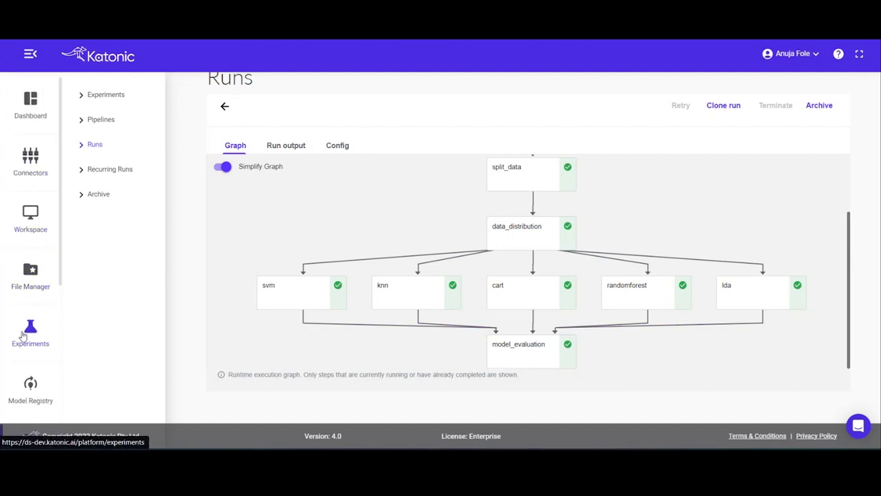
click(28, 277)
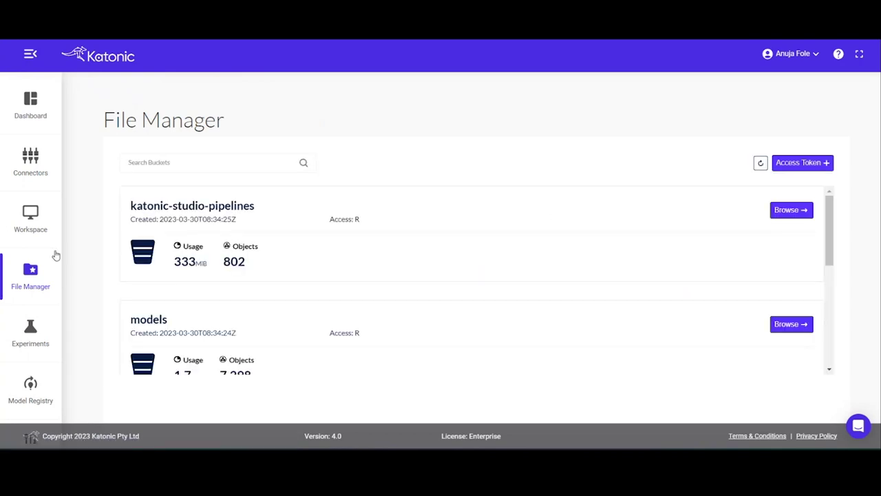
double_click(227, 205)
click(229, 149)
double_click(244, 205)
click(296, 213)
double_click(244, 205)
click(293, 211)
click(791, 210)
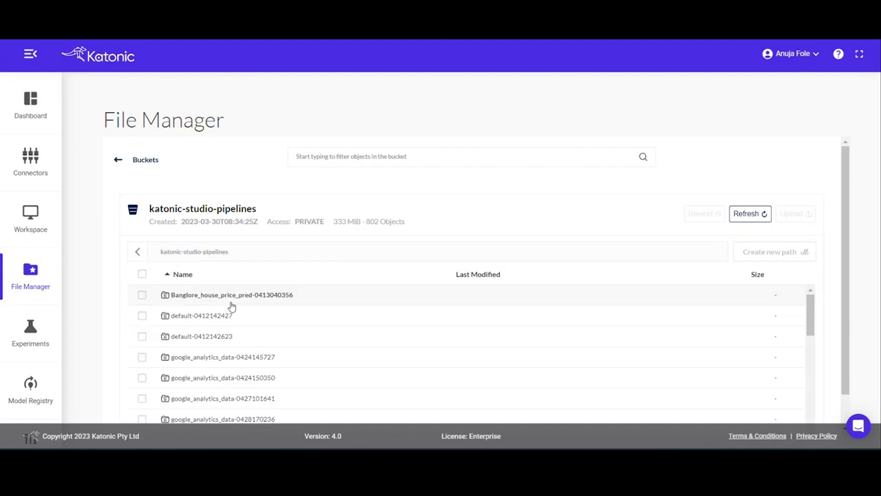
scroll(227, 342, down, 5)
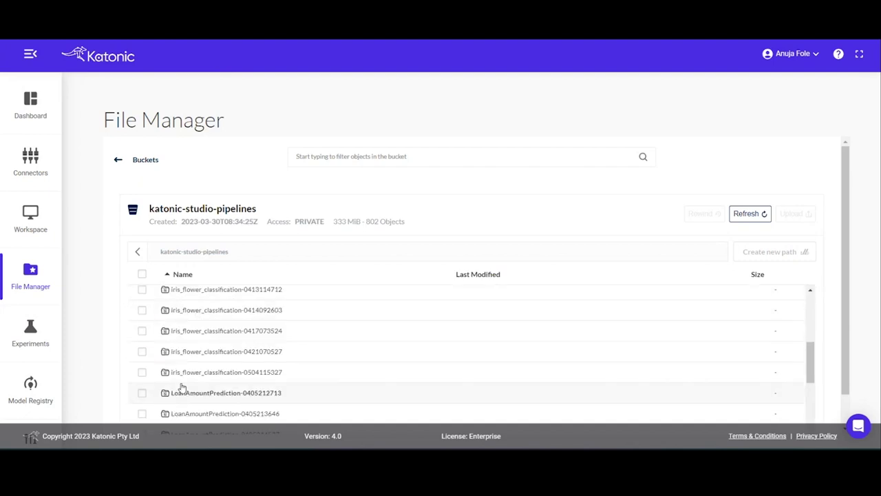
click(138, 251)
Step: Browse the models bucket down to the artifacts folder of the first model run in folder 1
scroll(433, 262, down, 2)
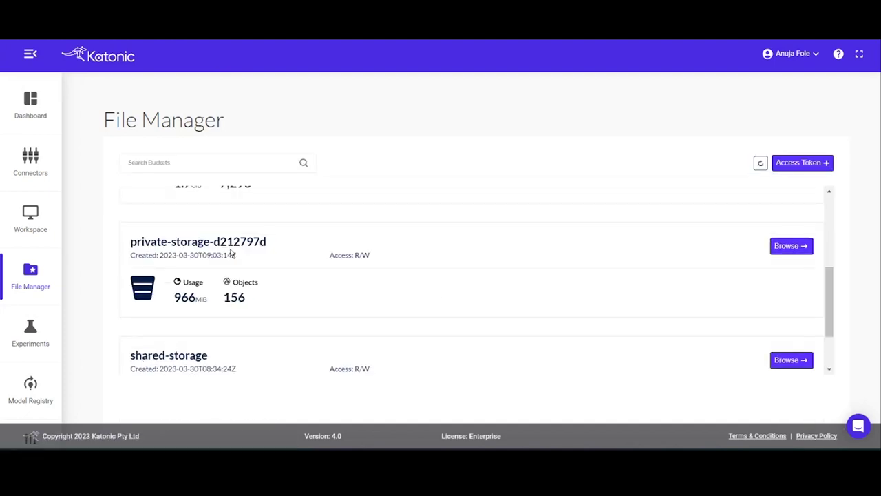
scroll(142, 248, up, 2)
double_click(151, 227)
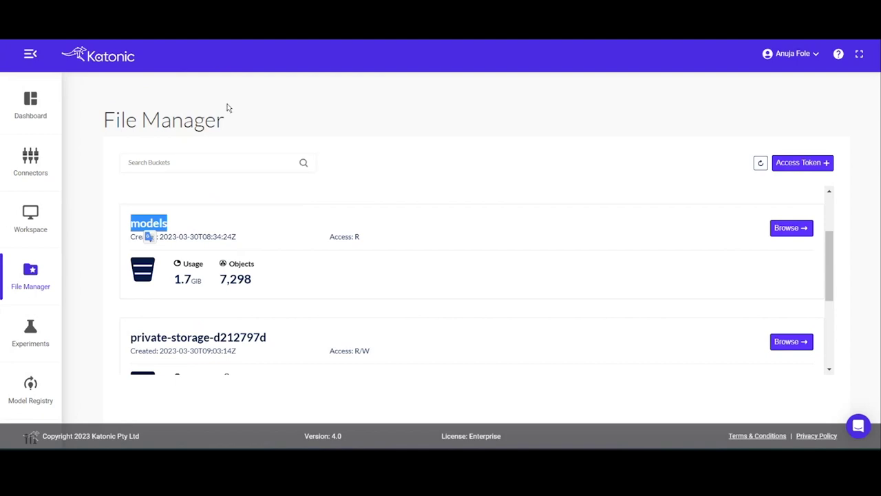
click(385, 127)
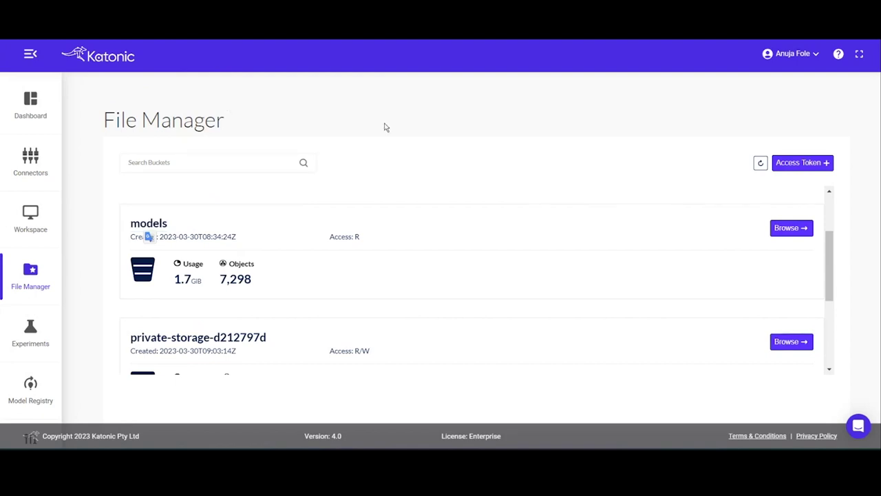
click(789, 228)
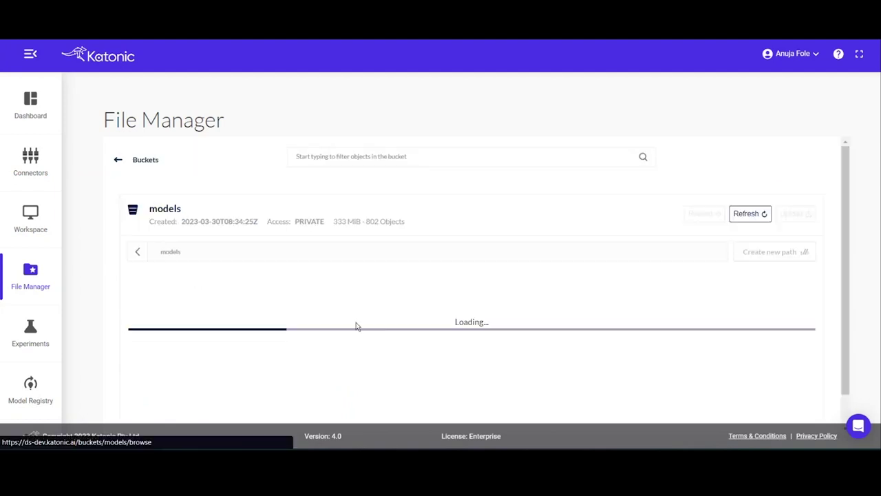
click(169, 294)
click(186, 295)
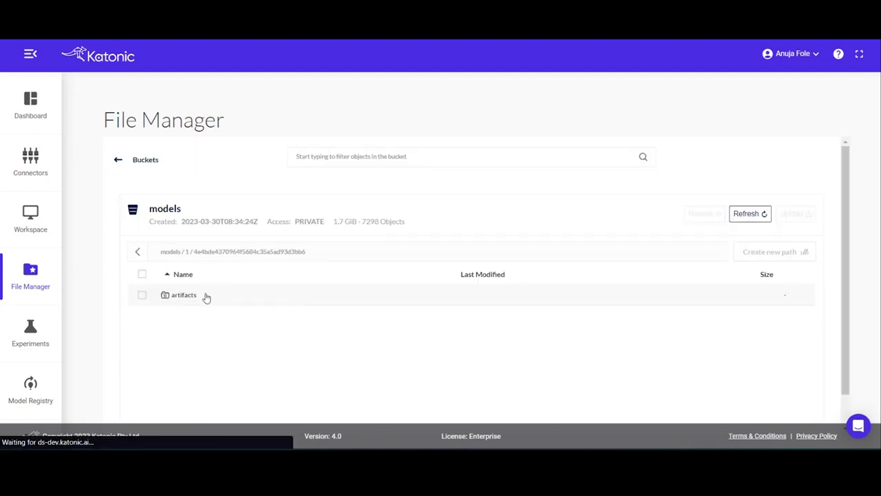
click(187, 296)
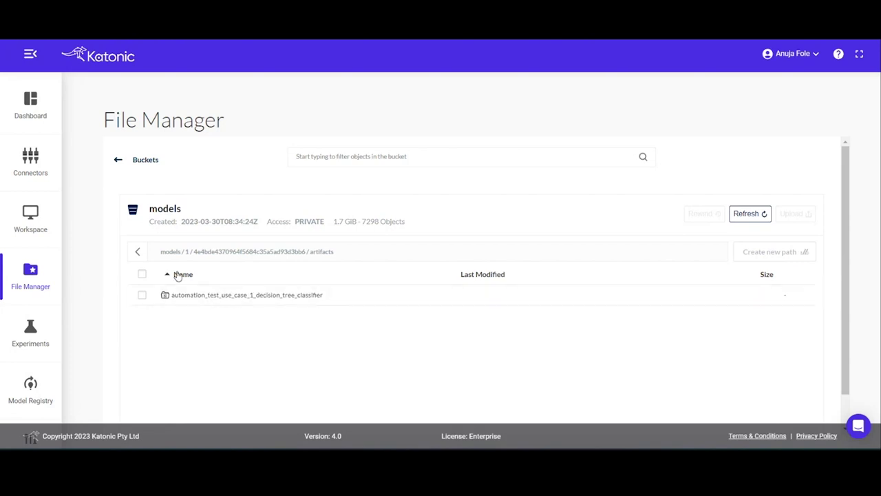
Step: Go back up through the models bucket's folders to the list of buckets
click(166, 253)
click(139, 253)
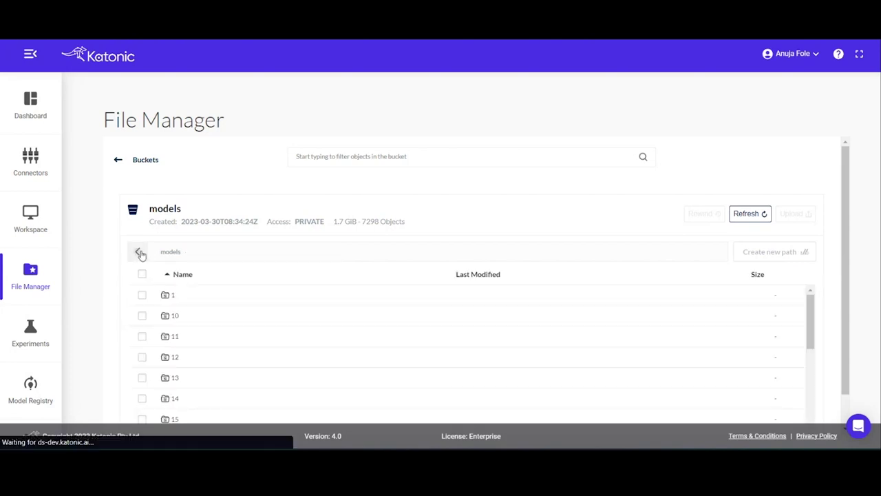
click(139, 252)
click(139, 253)
click(139, 253)
click(139, 253)
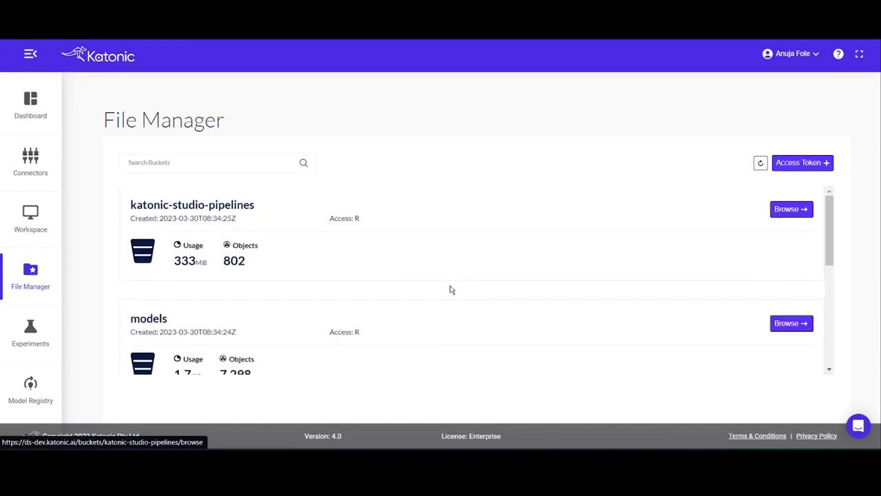
Step: Examine the private-storage bucket's entry in the bucket list, including its access, usage and object details
scroll(450, 290, down, 5)
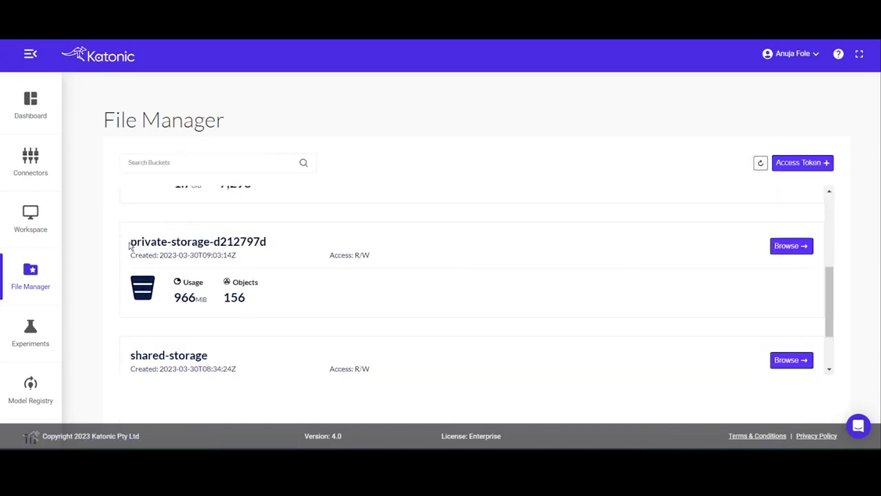
drag(131, 242, 215, 237)
click(183, 242)
scroll(197, 293, down, 2)
scroll(213, 286, up, 3)
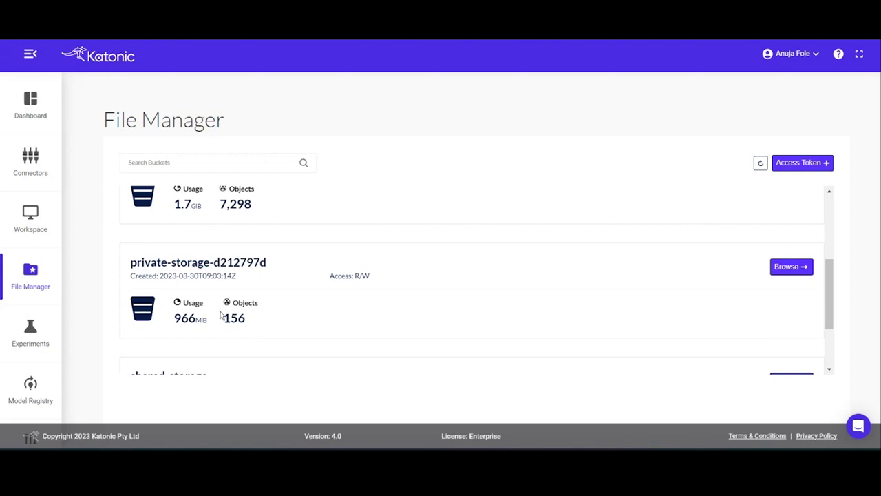
scroll(557, 273, down, 2)
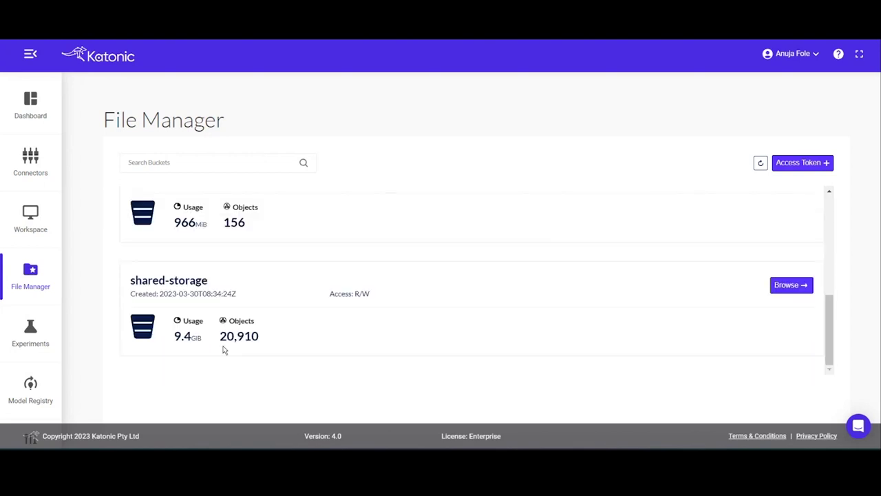
Step: Open the shared-storage bucket and look through its folders and files
drag(219, 281, 122, 264)
click(165, 256)
scroll(295, 301, up, 3)
scroll(295, 301, down, 3)
click(788, 286)
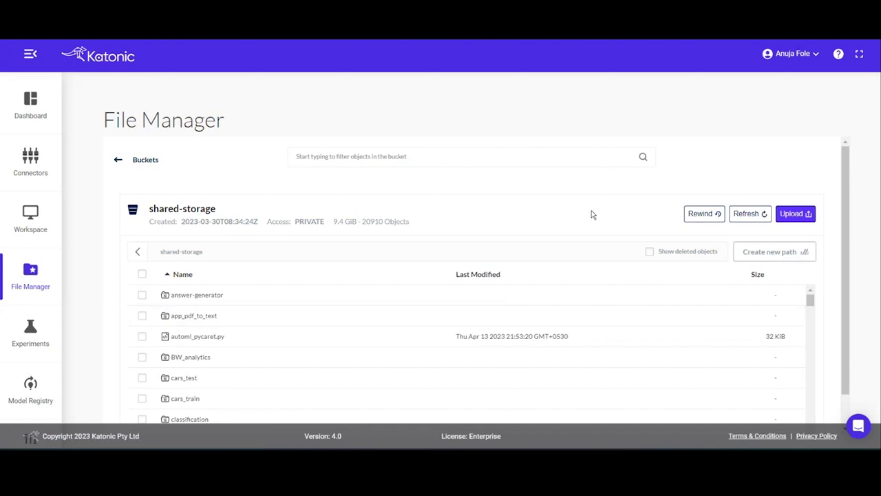
scroll(324, 319, down, 10)
scroll(206, 313, down, 5)
scroll(207, 314, up, 5)
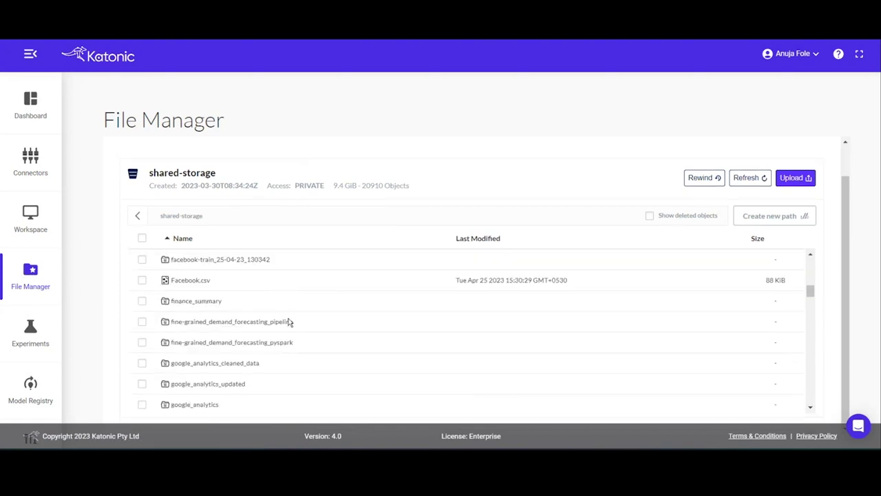
Step: Display the object versions of helper.py in shared-storage and return to the bucket's file list
click(179, 338)
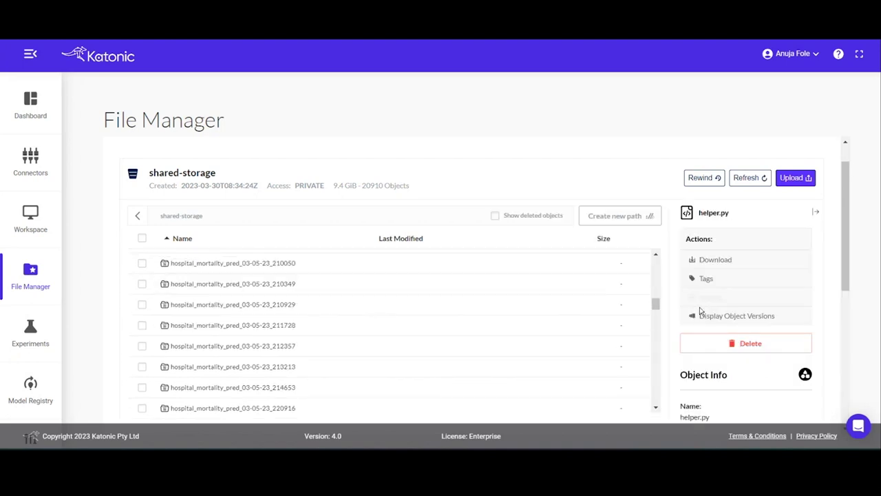
click(727, 316)
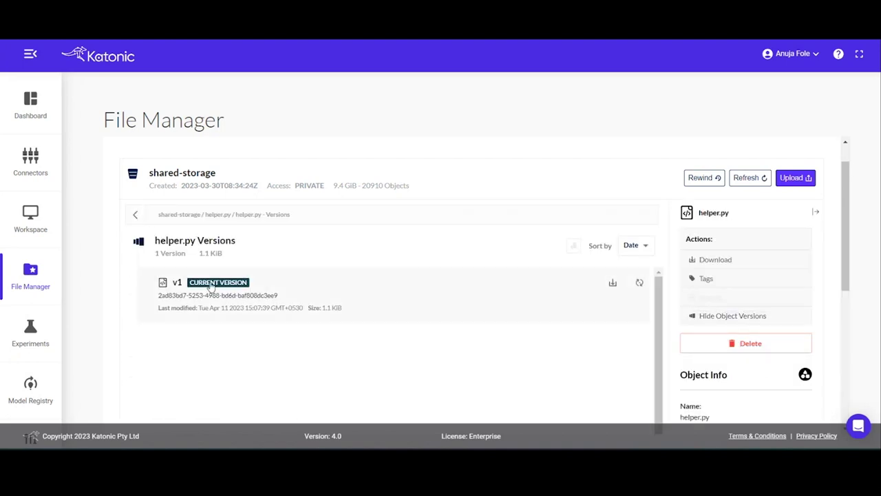
click(135, 212)
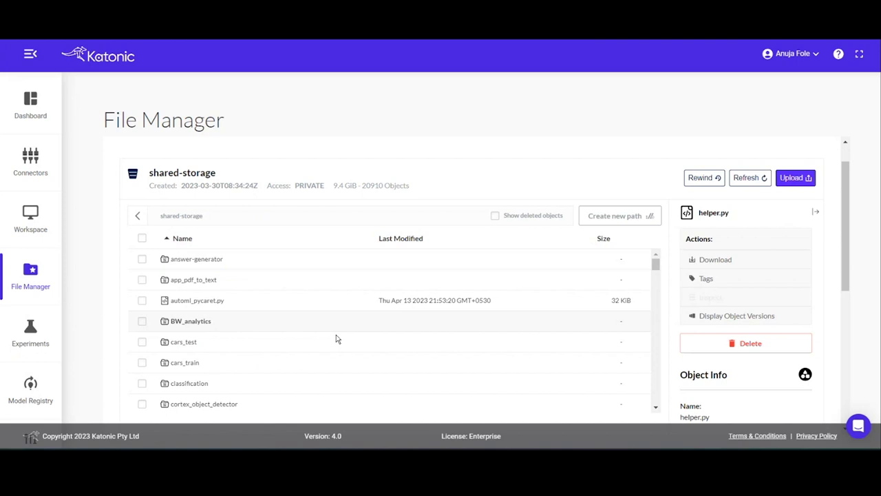
Step: Display the object versions of Facebook.csv in the shared-storage bucket and download the file
scroll(306, 275, down, 4)
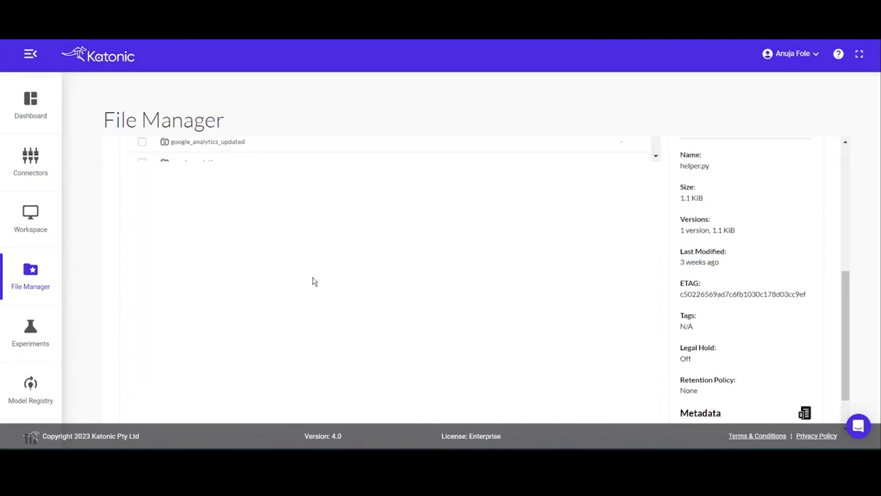
scroll(307, 238, up, 3)
click(181, 233)
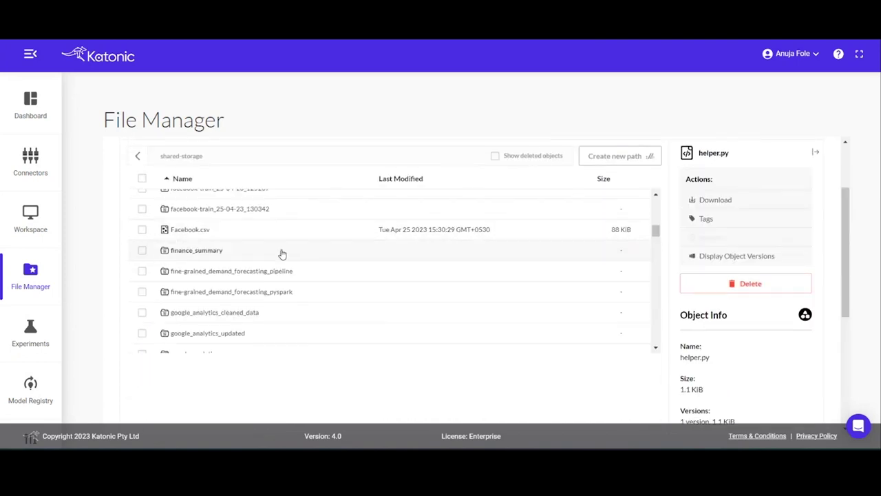
click(731, 255)
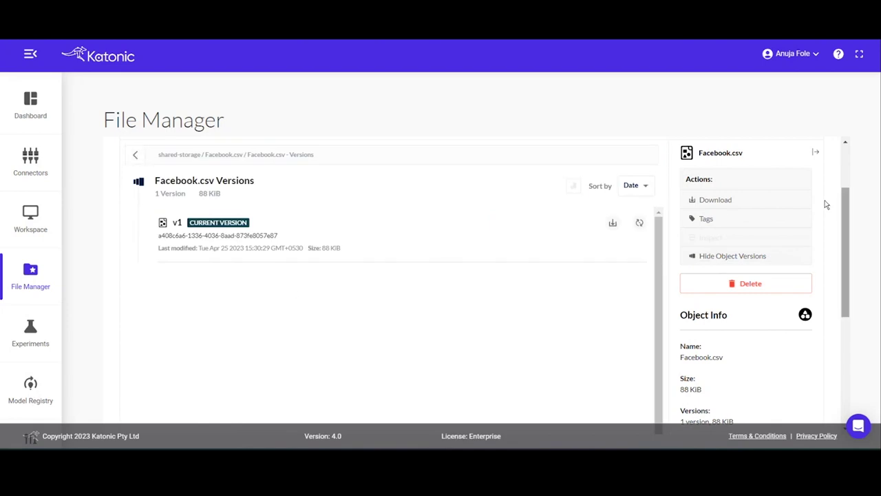
click(693, 200)
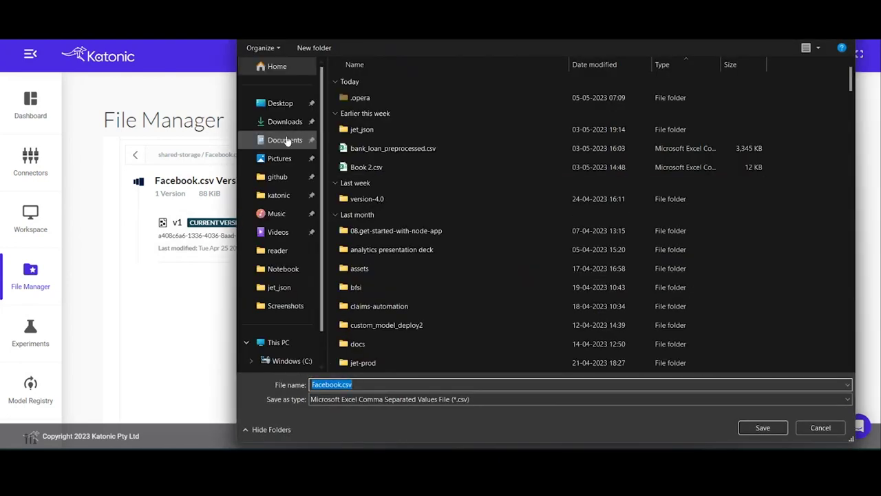
click(762, 428)
Step: Upload Facebook.csv from the Downloads folder to shared-storage and refresh the file's version list
scroll(539, 289, up, 2)
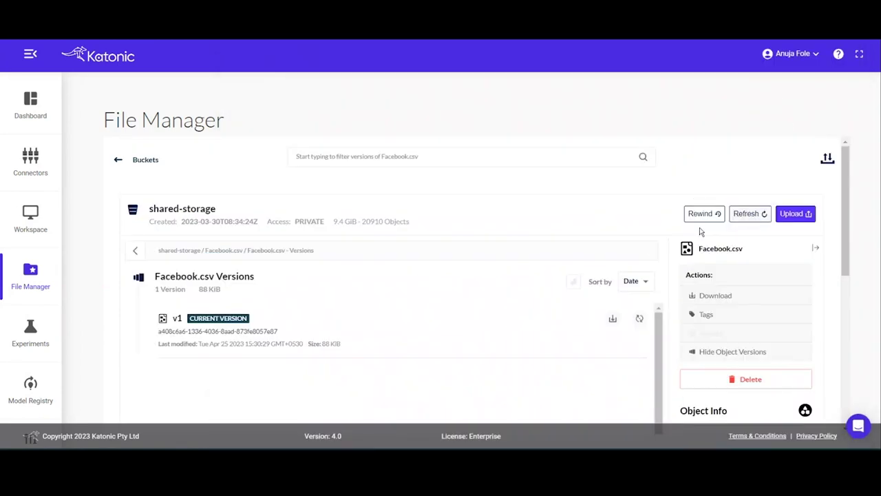
click(791, 214)
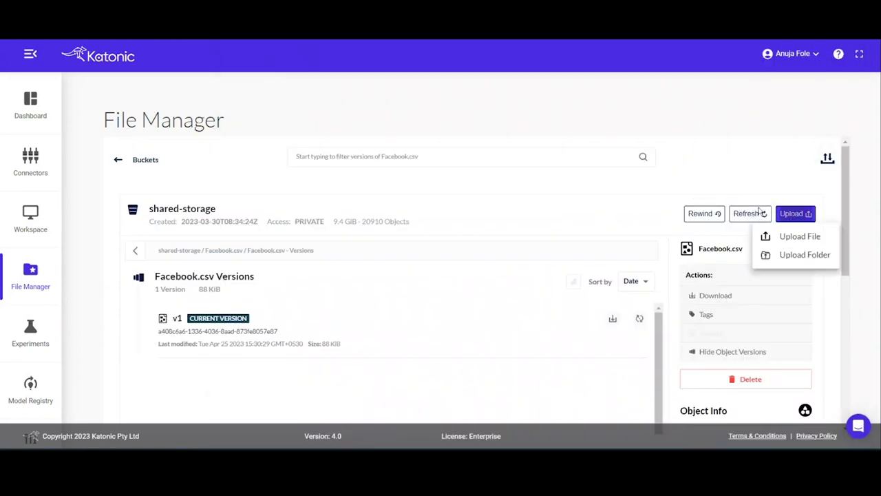
click(791, 234)
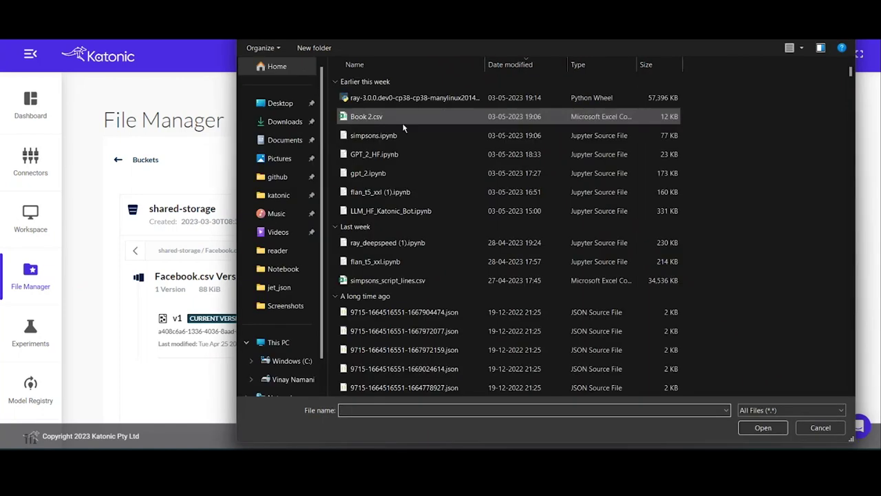
click(285, 122)
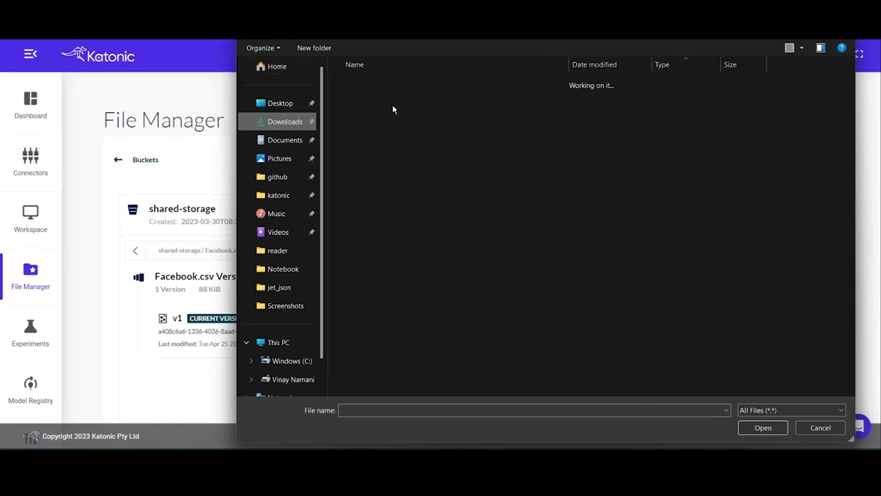
click(406, 154)
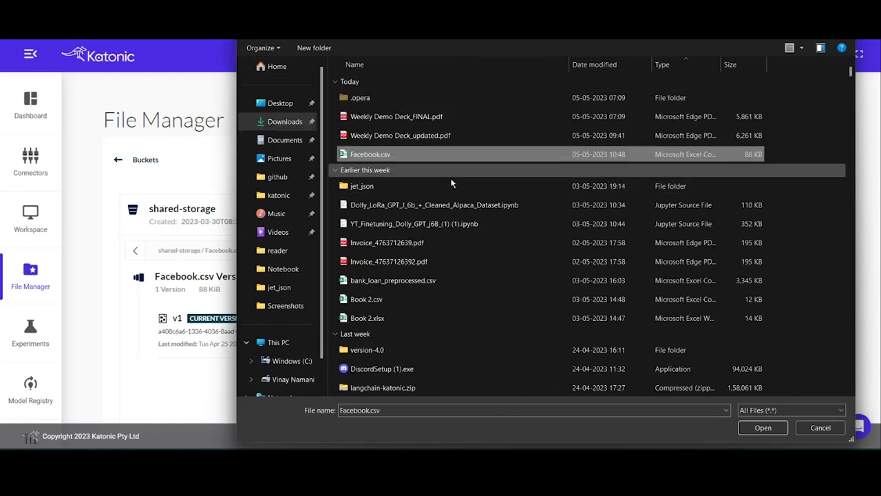
click(762, 428)
click(748, 214)
scroll(336, 250, down, 3)
scroll(253, 318, up, 1)
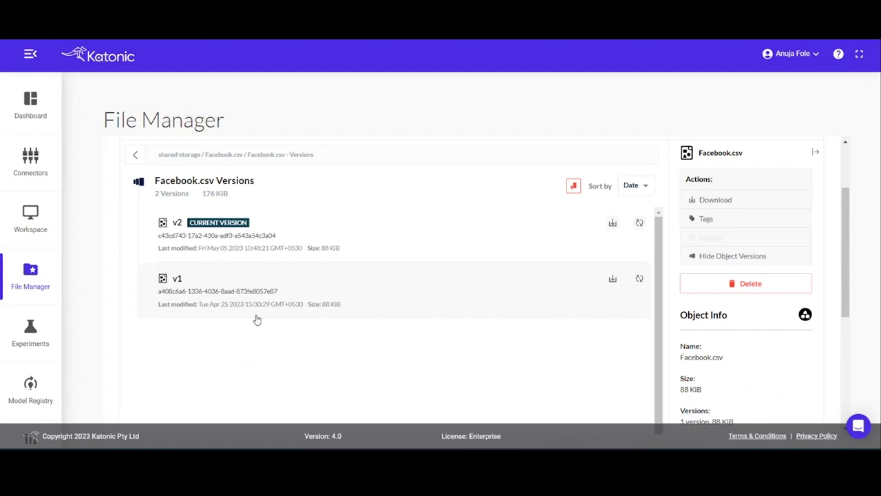
Step: Leave the Facebook.csv versions, return to the list of buckets and look over the private-storage and shared-storage entries
scroll(255, 318, up, 3)
click(153, 249)
scroll(220, 224, down, 3)
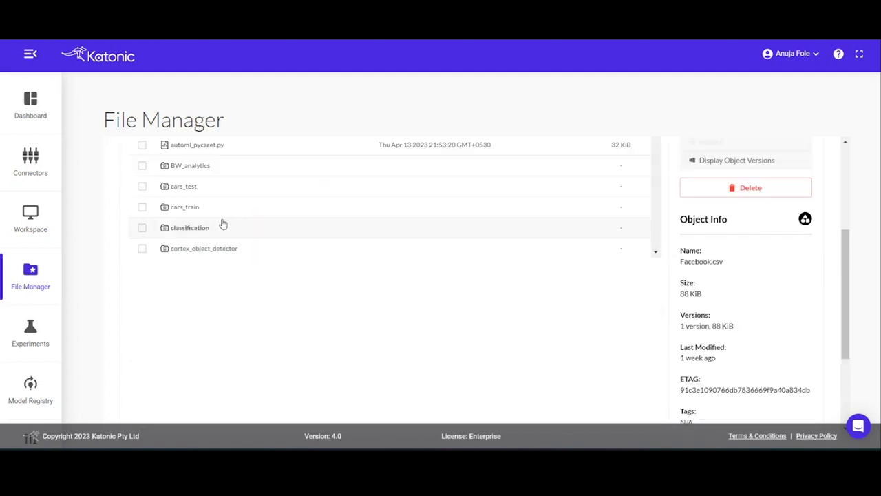
scroll(292, 291, up, 3)
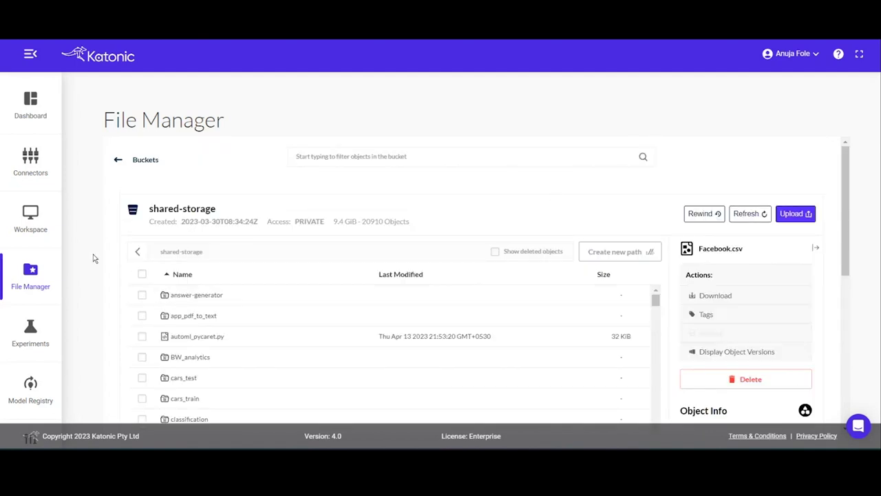
click(138, 251)
scroll(465, 310, down, 5)
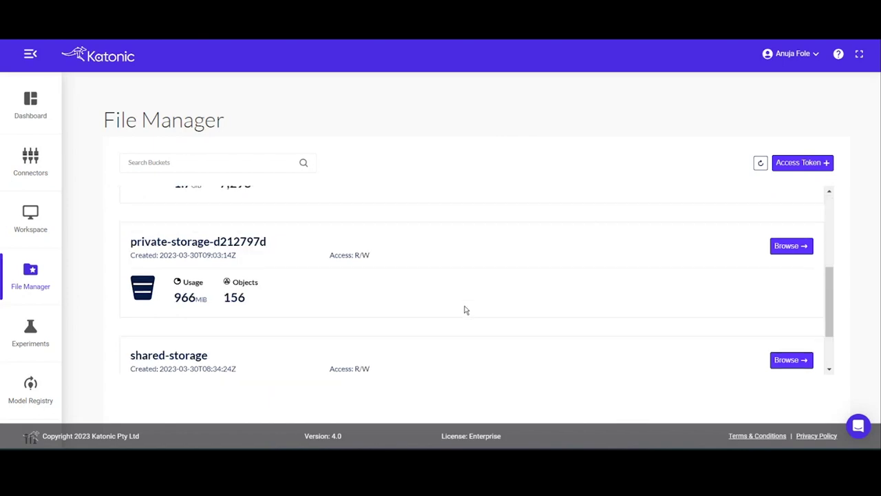
scroll(465, 310, down, 1)
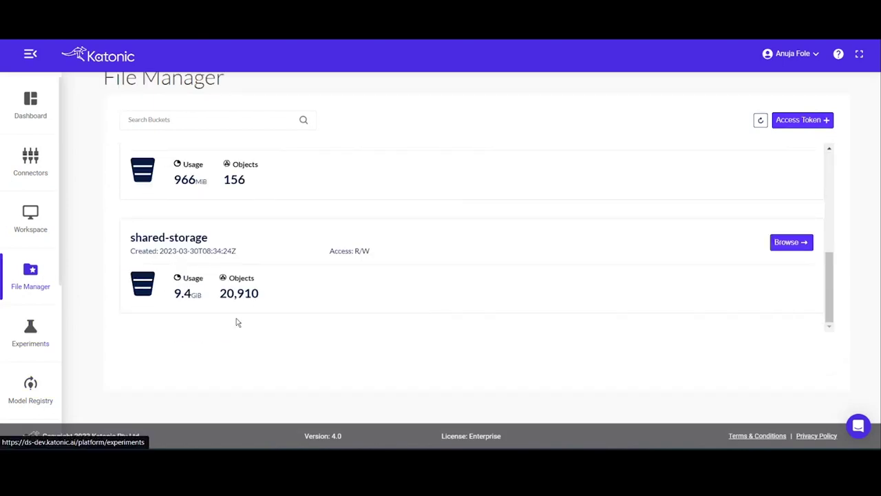
scroll(296, 315, up, 1)
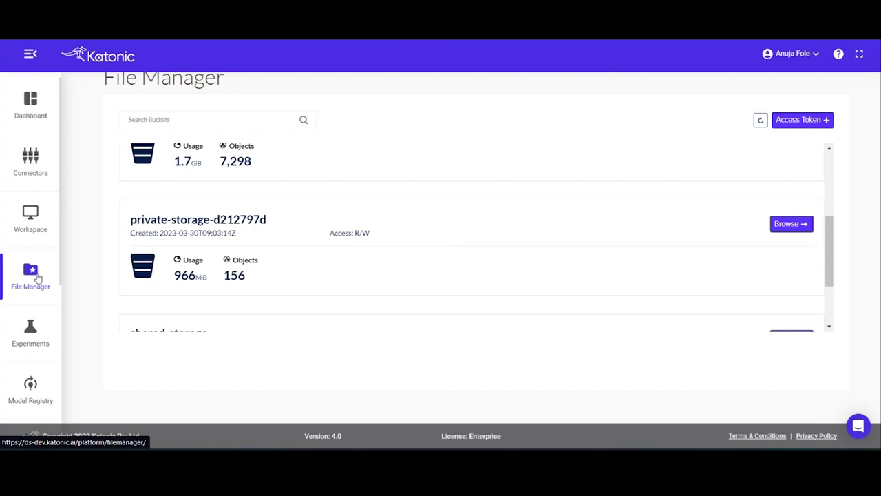
Step: Open Experiments and show the runs of the default-loan-prediction experiment
click(29, 344)
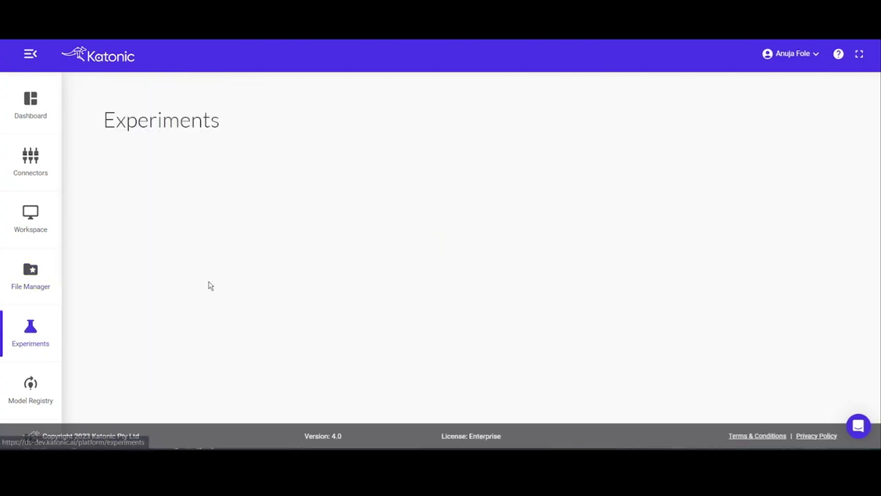
click(723, 159)
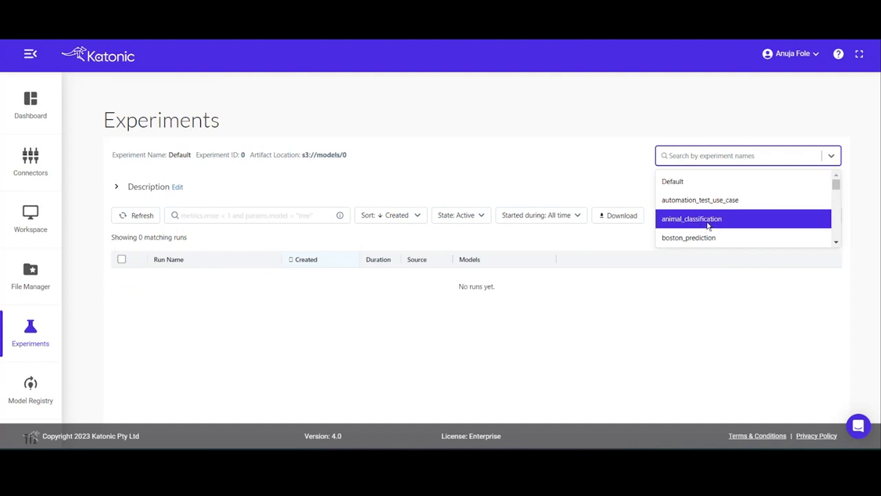
scroll(741, 208, down, 3)
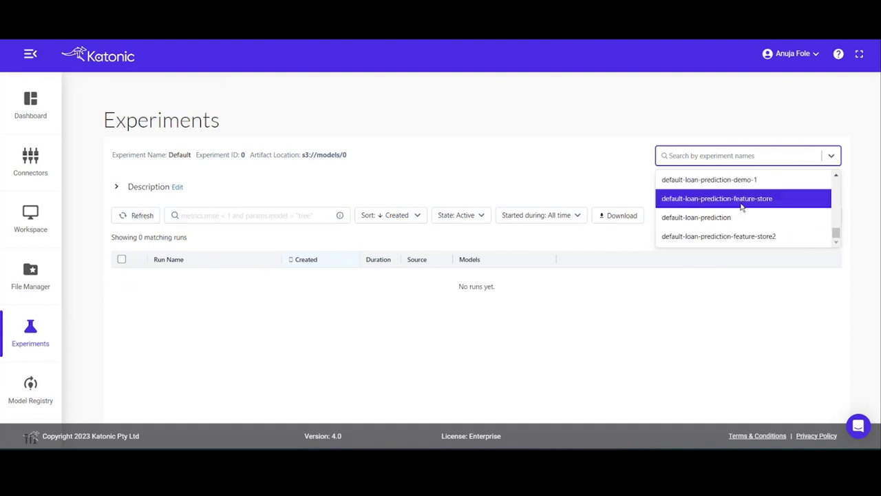
click(699, 216)
scroll(540, 167, down, 1)
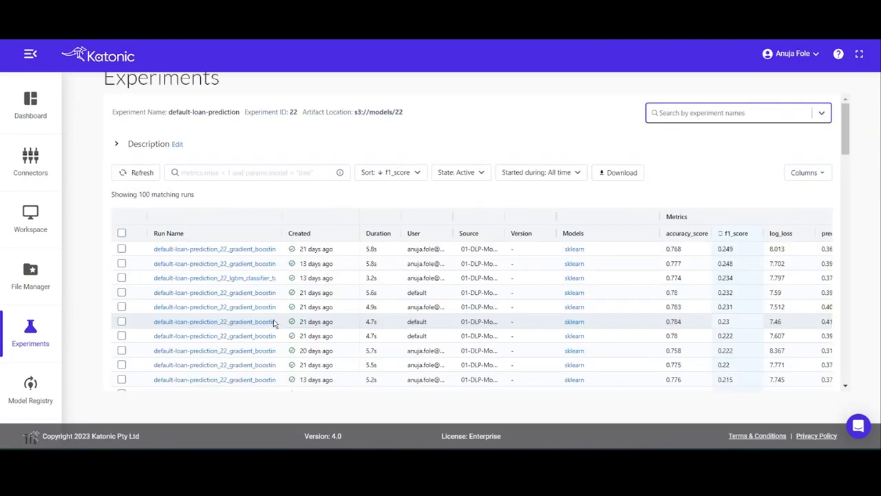
Step: Widen the Run Name column to fit the full run names and look over the runs' creation, duration, user and source details
drag(282, 231, 358, 234)
scroll(443, 140, down, 2)
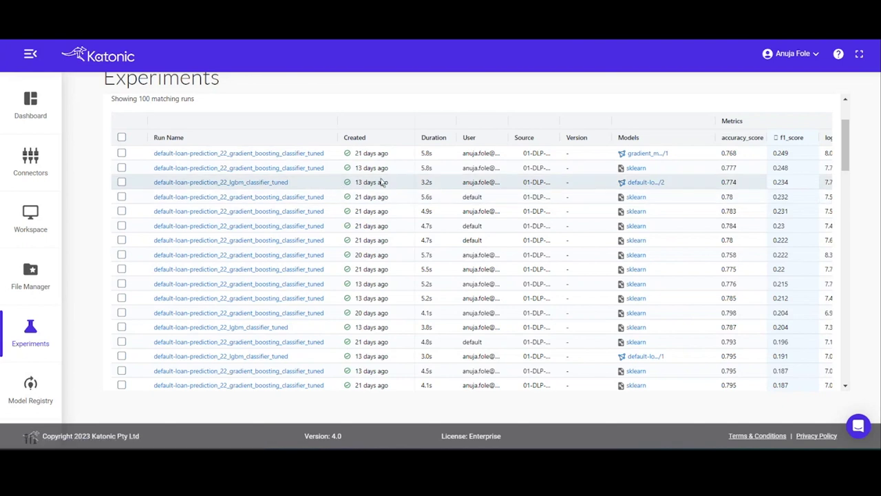
scroll(634, 166, right, 4)
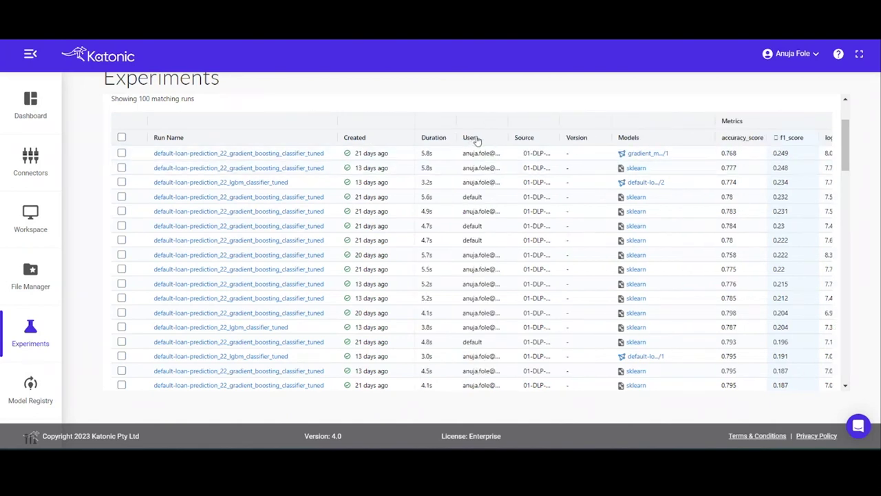
drag(611, 121, 675, 118)
Step: Review the metrics columns of the runs and sort the runs by accuracy_score, highest first
scroll(606, 168, right, 5)
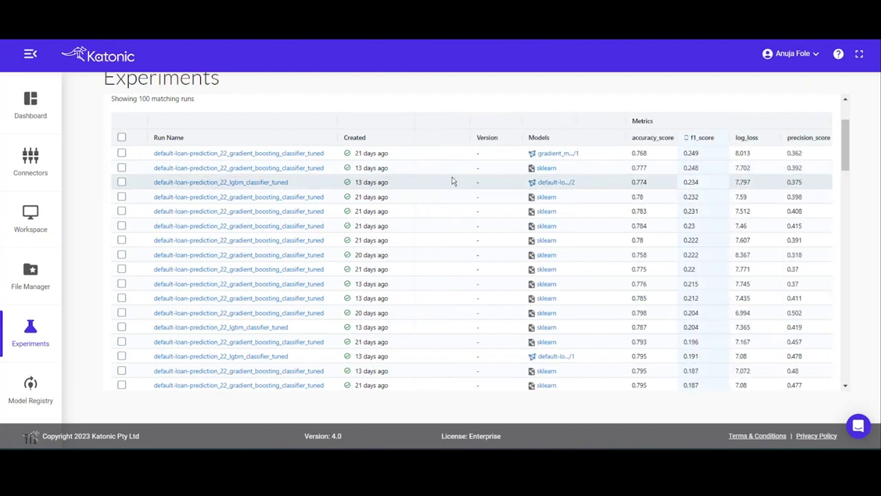
scroll(452, 181, right, 4)
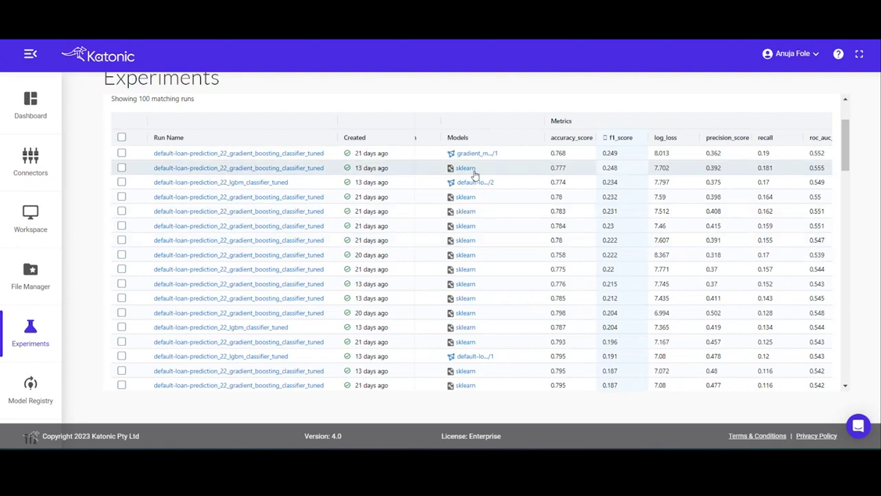
scroll(474, 174, right, 3)
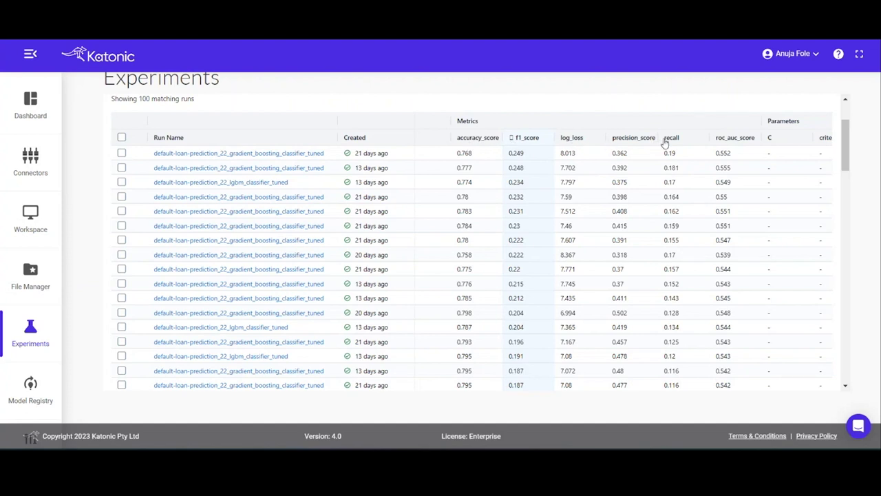
click(473, 139)
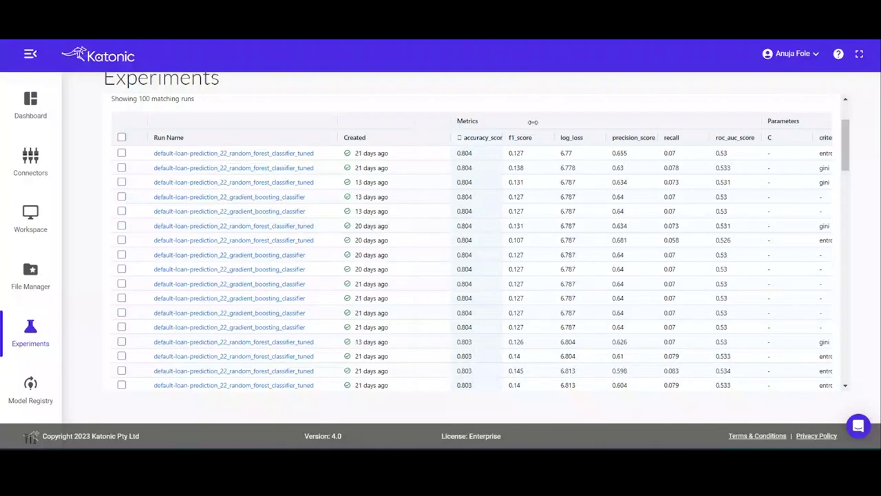
Step: Widen the Models, Created and Run Name columns of the runs table
drag(533, 122, 590, 126)
right_click(586, 120)
key(Escape)
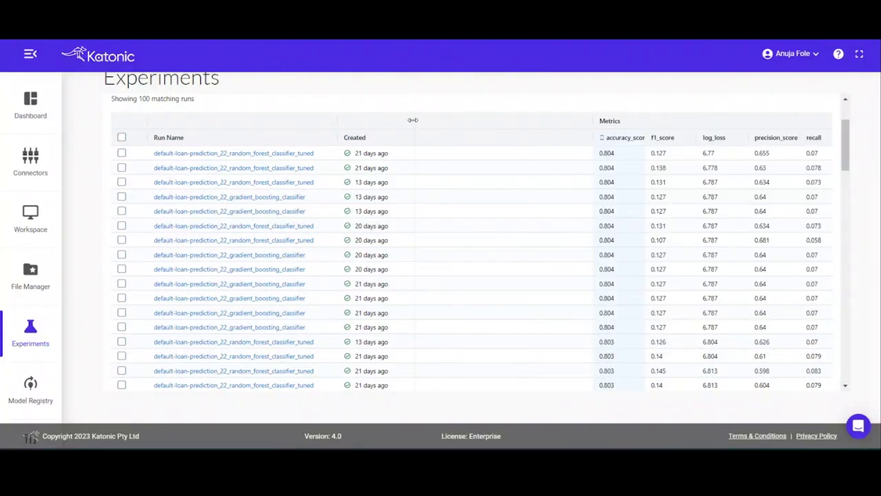
drag(416, 124, 478, 122)
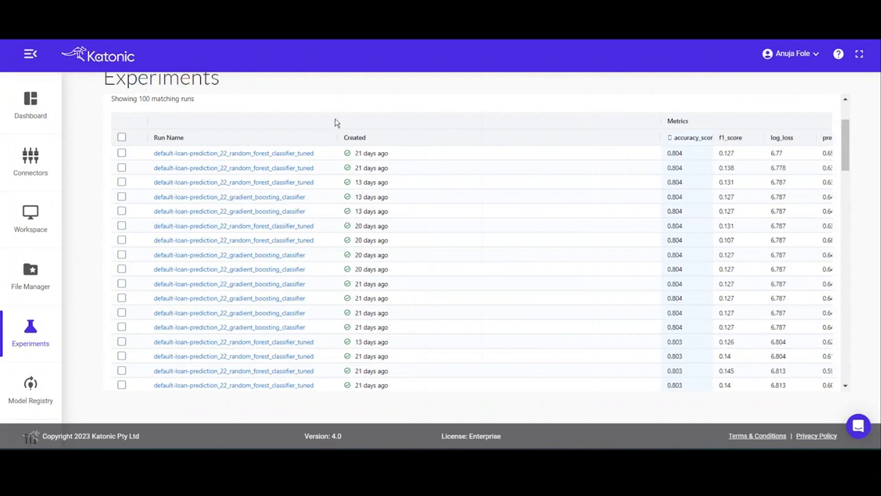
drag(335, 121, 502, 138)
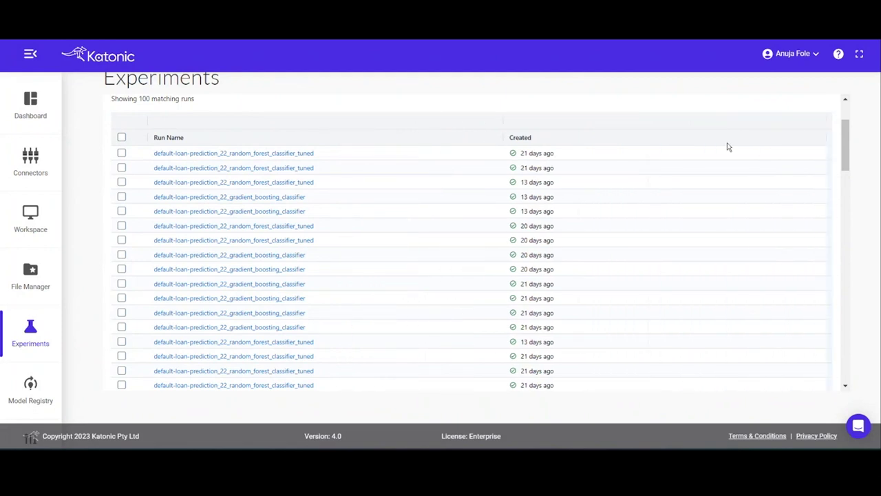
scroll(647, 200, right, 5)
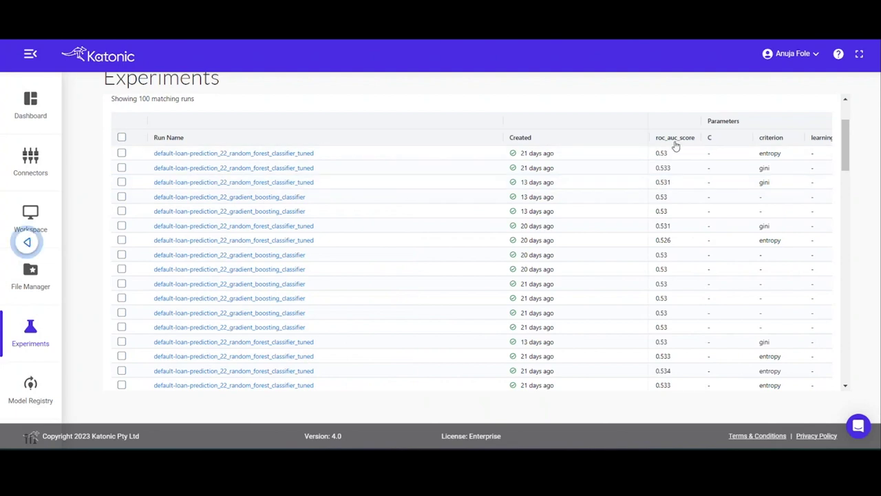
scroll(681, 130, left, 5)
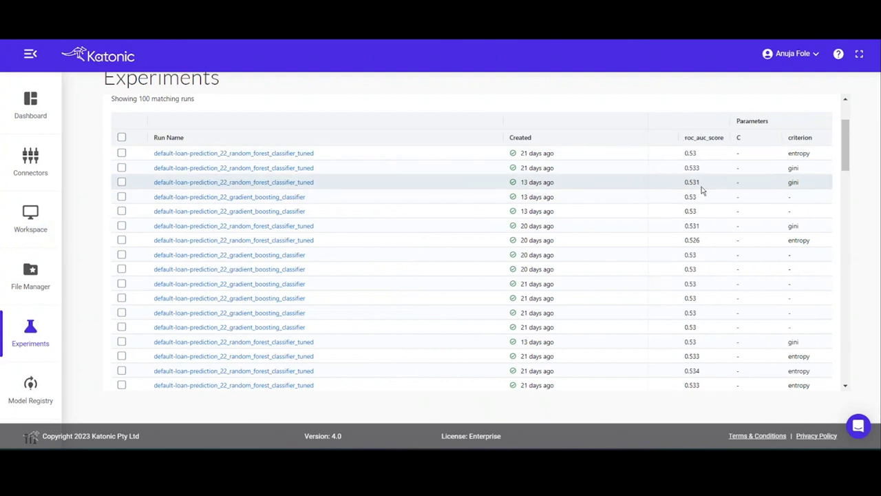
Step: Narrow the Run Name, Created and Models columns so all the metrics columns fit in view
drag(646, 120, 321, 120)
scroll(482, 166, left, 2)
scroll(523, 165, left, 5)
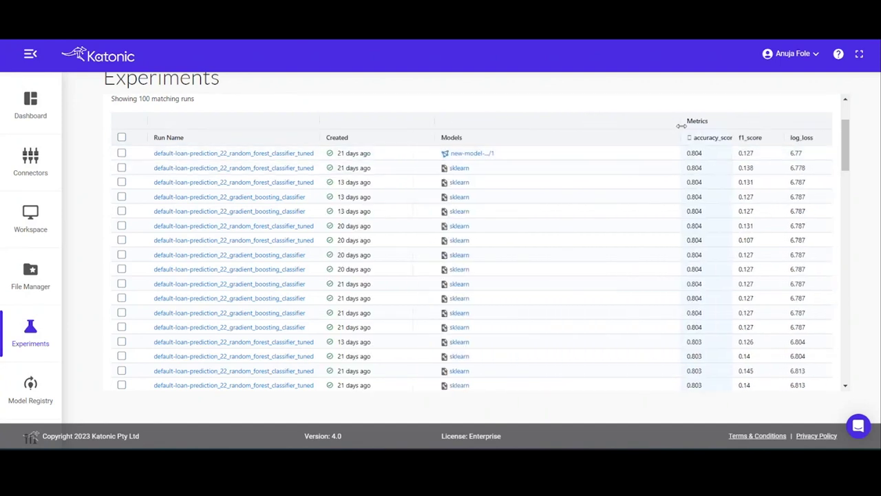
drag(625, 124, 506, 128)
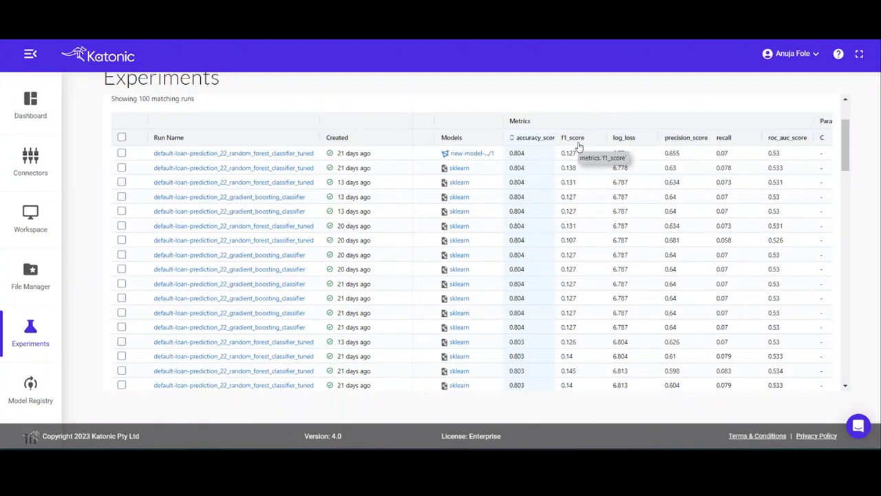
Step: Examine the runs' metrics and their parameters such as criterion, learning_rate, max_depth and n_estimators
scroll(727, 242, right, 5)
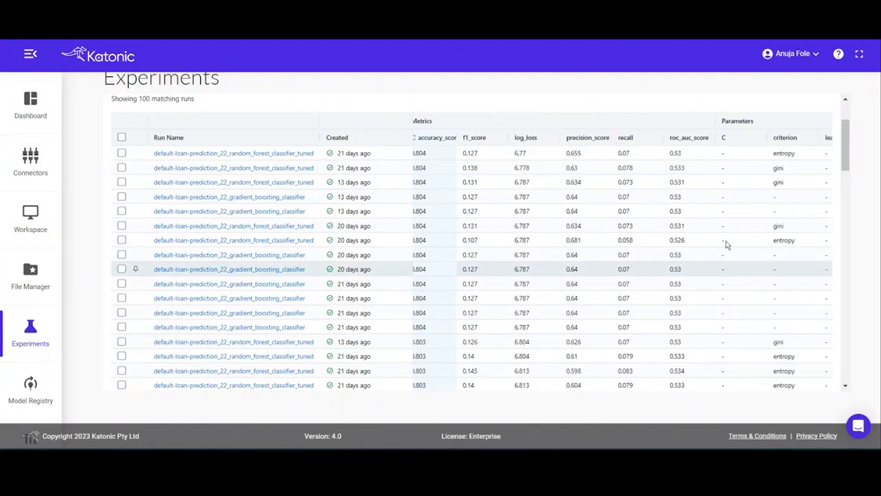
scroll(677, 218, right, 3)
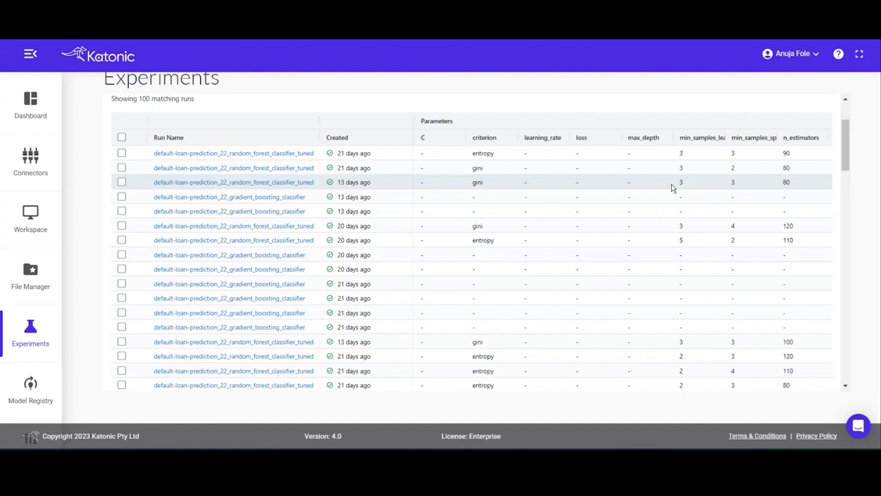
scroll(764, 158, down, 2)
scroll(723, 232, up, 5)
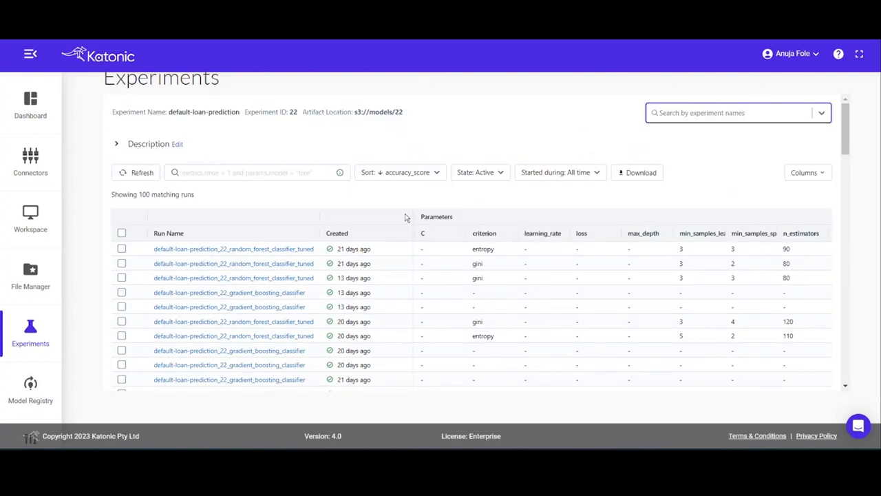
Step: Widen the metrics columns of the runs table, including recall and roc_auc_score
drag(487, 219, 482, 219)
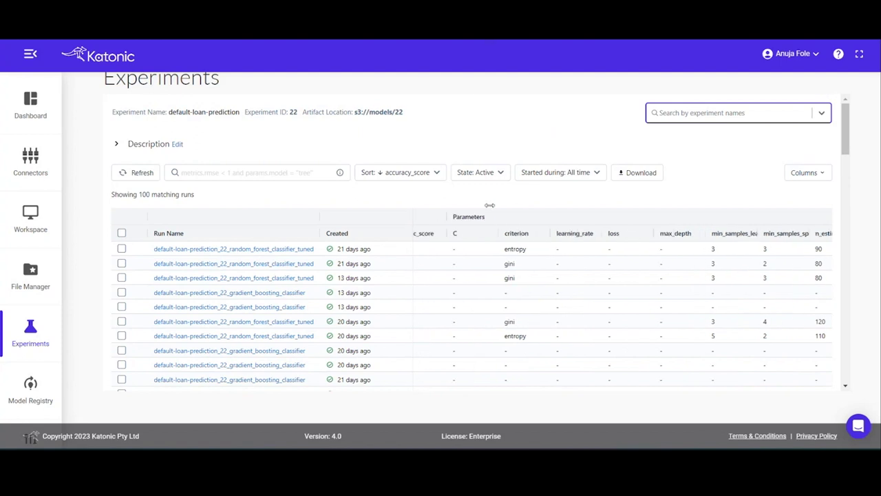
right_click(482, 38)
click(448, 124)
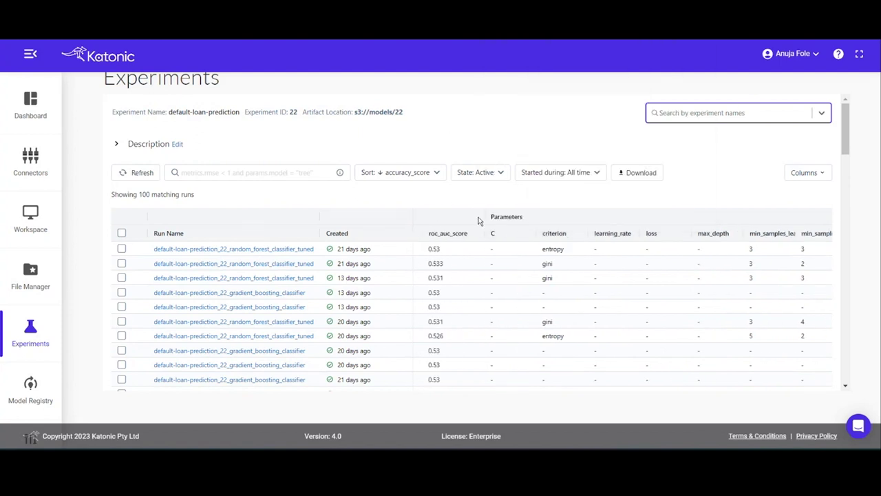
drag(499, 218, 635, 219)
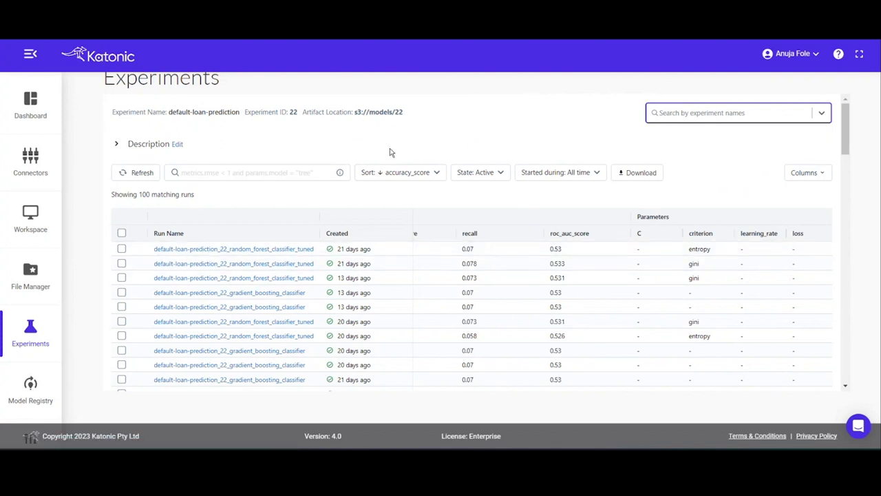
Step: Select the first four runs in the accuracy-sorted table and compare them
click(121, 249)
click(122, 263)
click(121, 278)
click(121, 293)
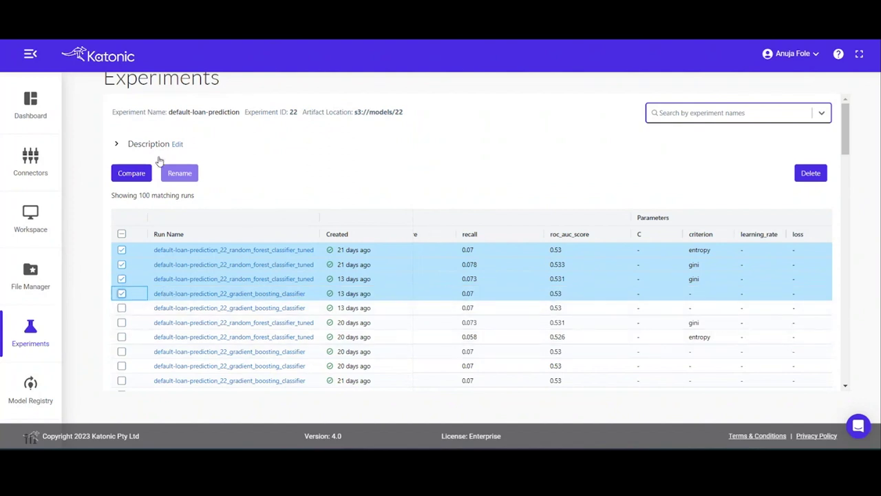
click(148, 175)
Step: Examine the run details, parameters and metrics of the four compared runs
scroll(367, 293, down, 2)
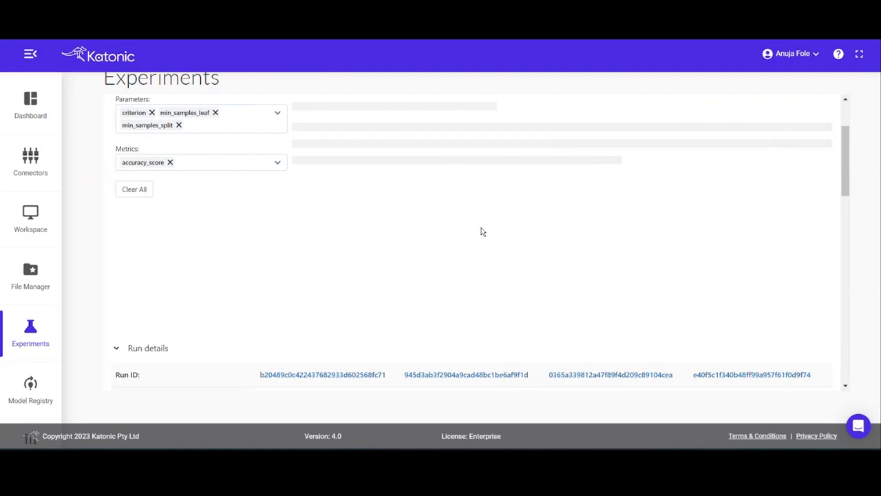
scroll(484, 248, down, 2)
scroll(484, 261, down, 3)
scroll(453, 273, up, 3)
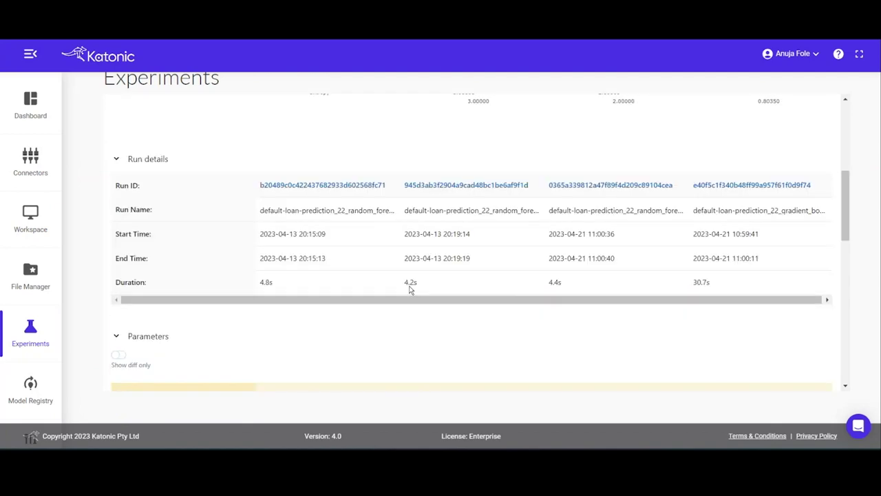
scroll(415, 278, down, 2)
scroll(415, 278, down, 3)
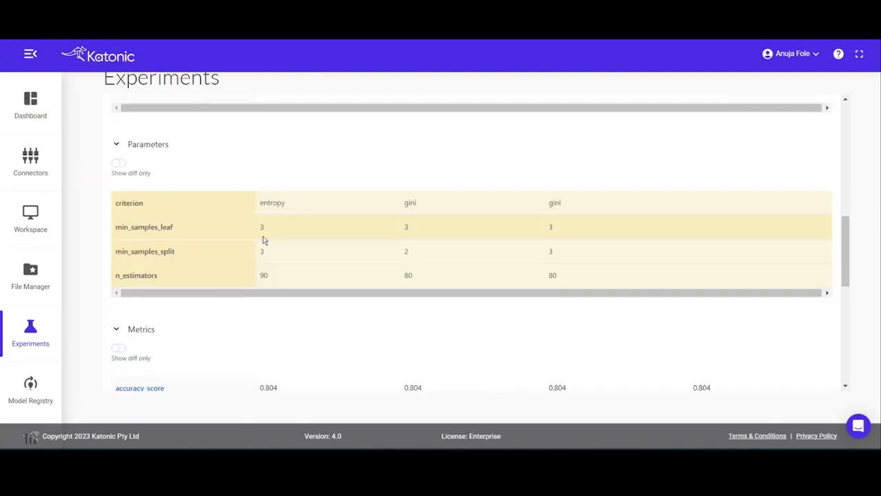
scroll(165, 351, down, 2)
scroll(484, 282, up, 10)
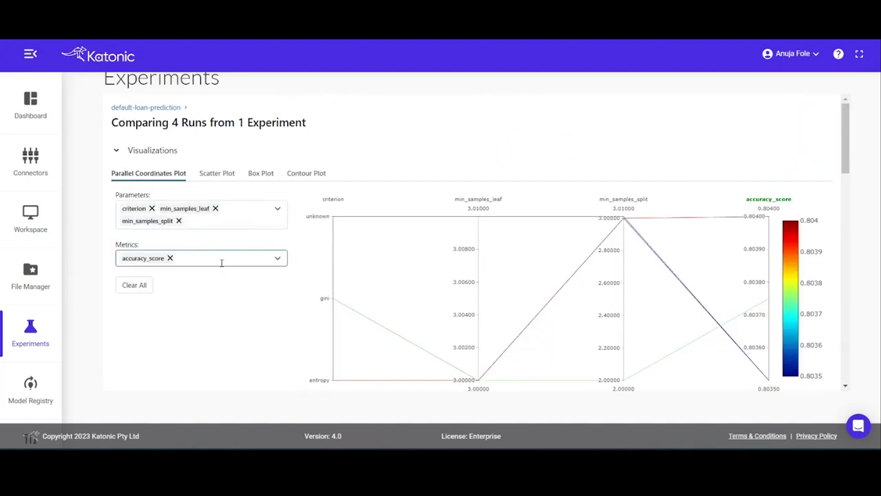
Step: Add the recall and f1_score metrics and the n_estimators parameter to the Parallel Coordinates Plot
click(231, 262)
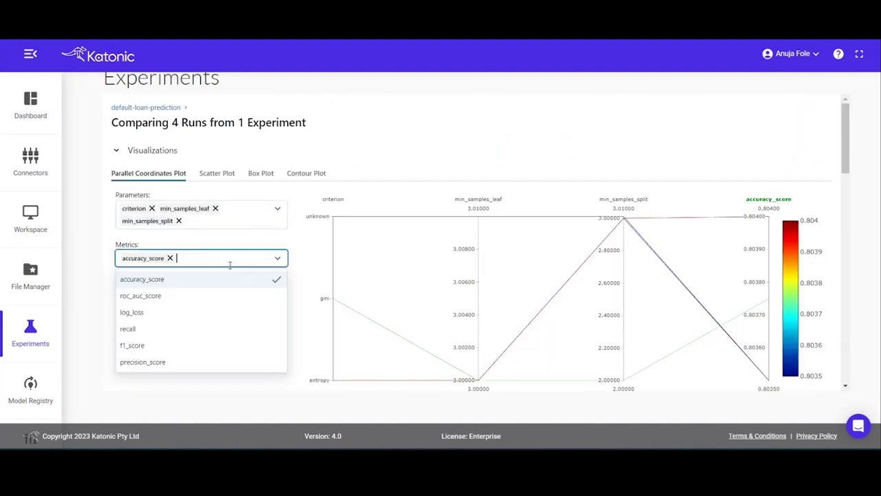
click(192, 328)
click(228, 259)
click(203, 351)
click(237, 219)
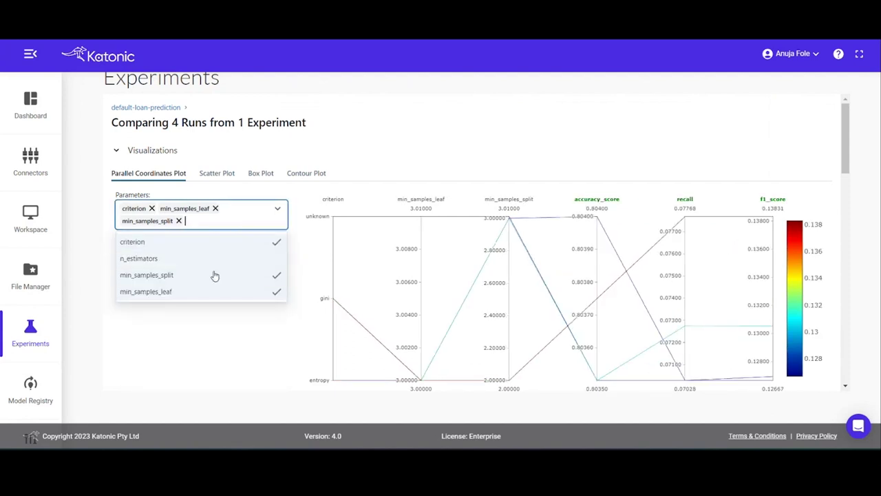
click(215, 259)
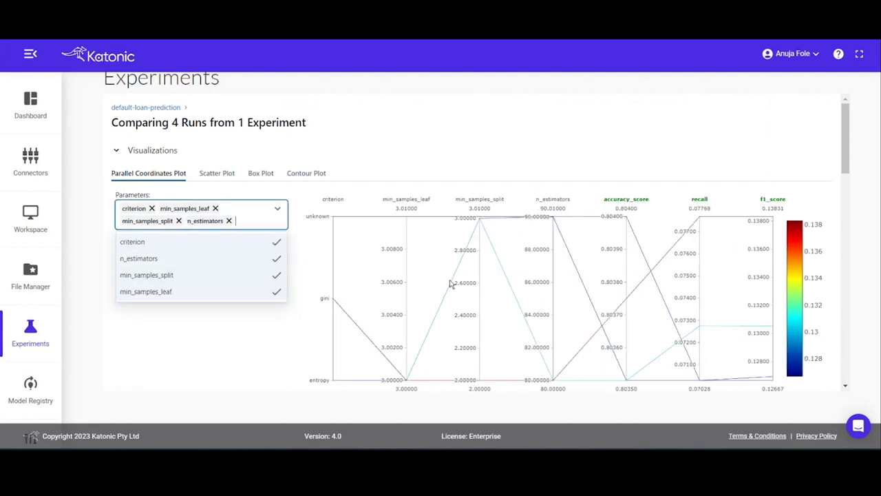
click(628, 166)
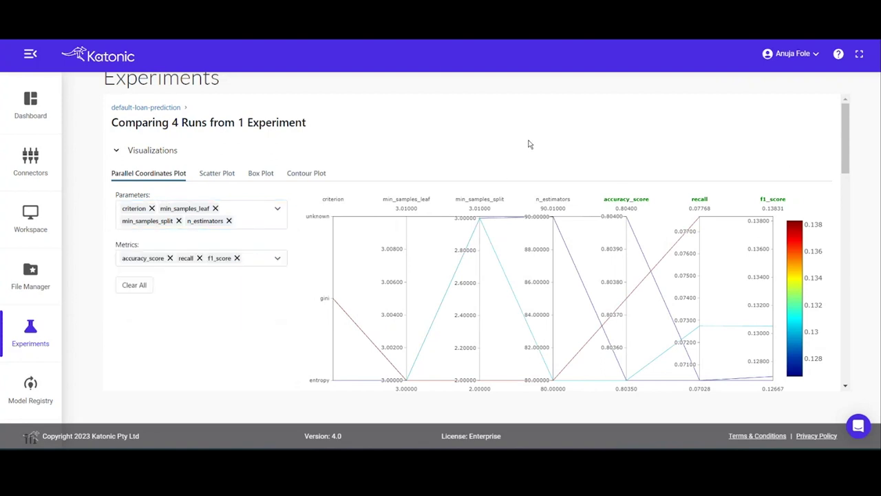
Step: Return to the runs list and open the second run, default-loan-prediction_22_random_forest_classifier_tuned
key(alt+Left)
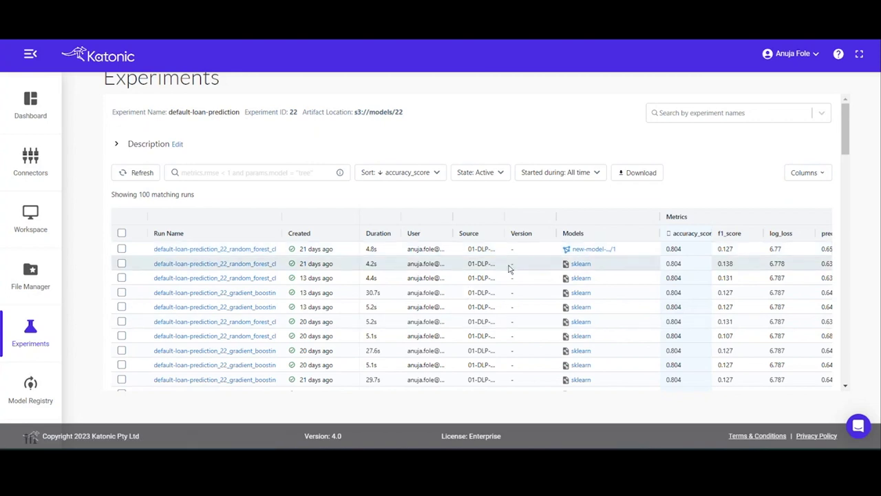
click(580, 264)
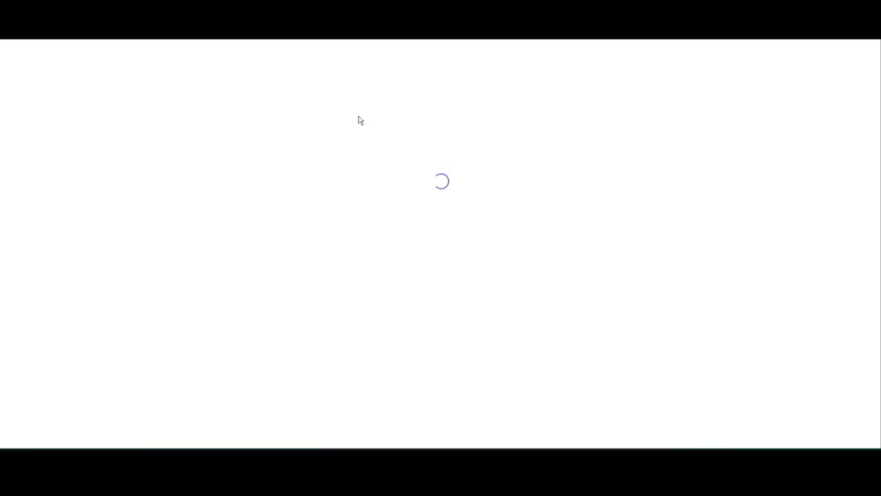
key(alt+Left)
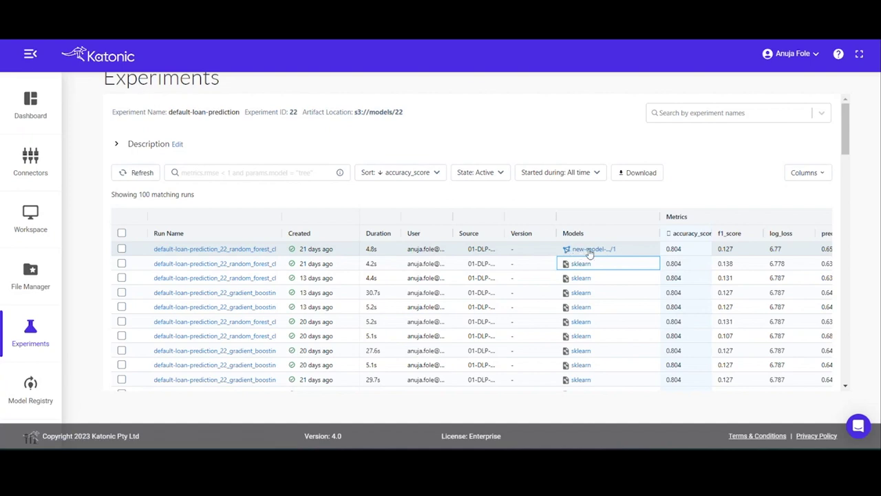
click(236, 263)
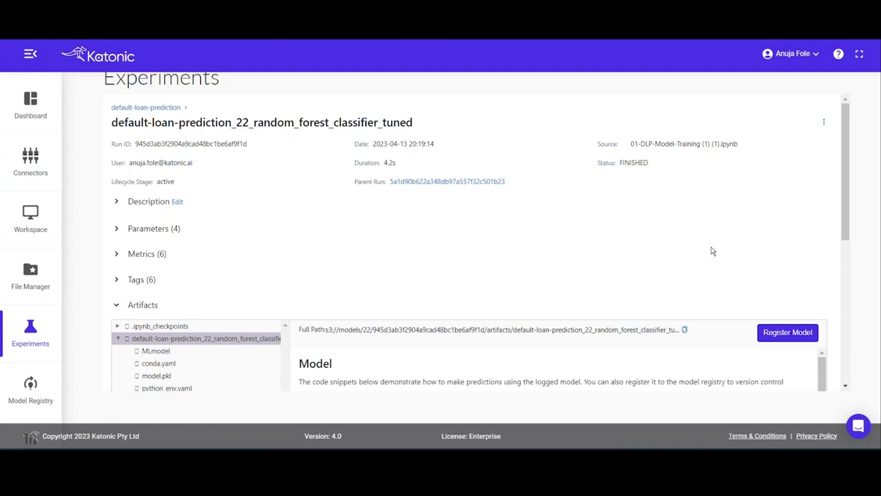
Step: Register the run's model as a new model named bank_customer_churn_model_demo
click(787, 332)
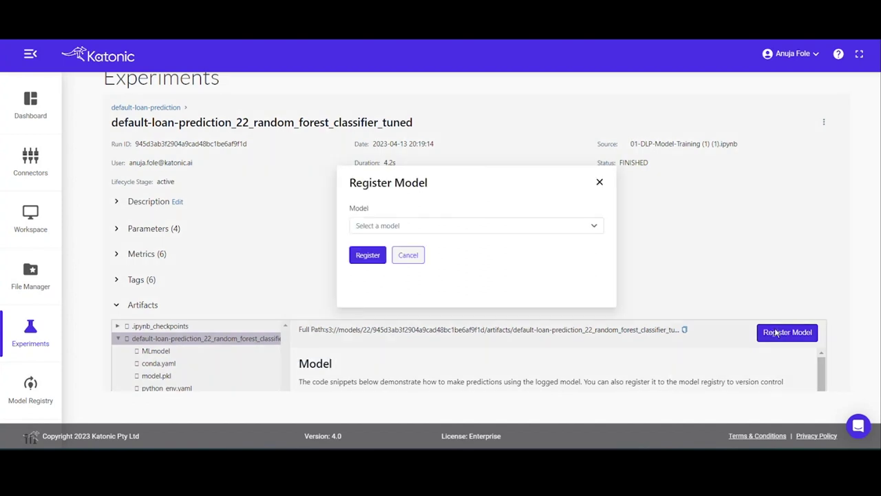
click(472, 226)
click(428, 246)
click(418, 246)
text(bank)
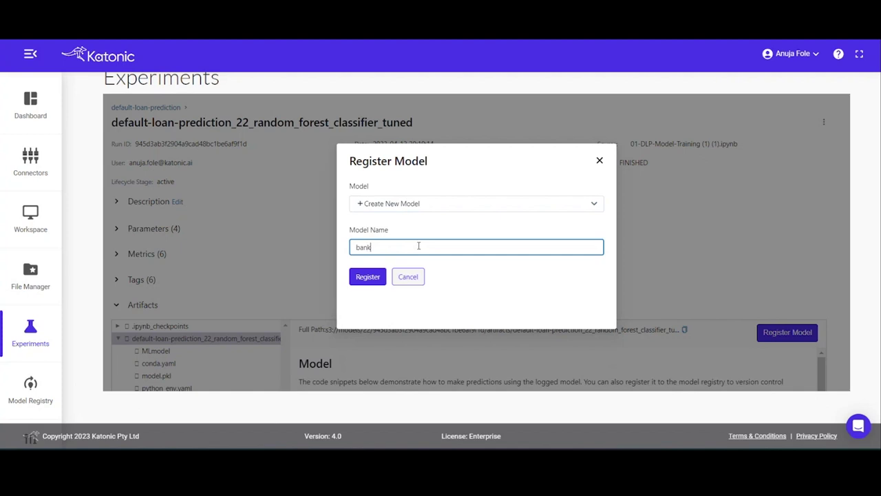
text(_customer_churn)
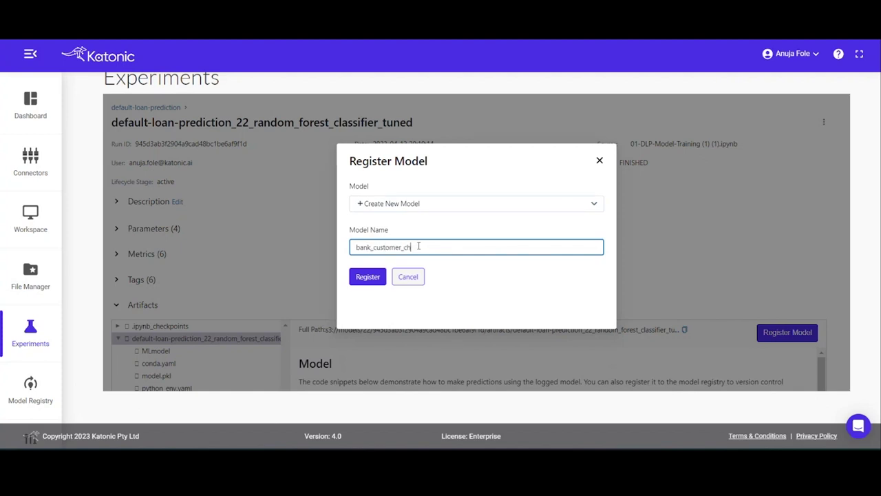
text(_model_demo)
click(368, 275)
scroll(581, 206, down, 1)
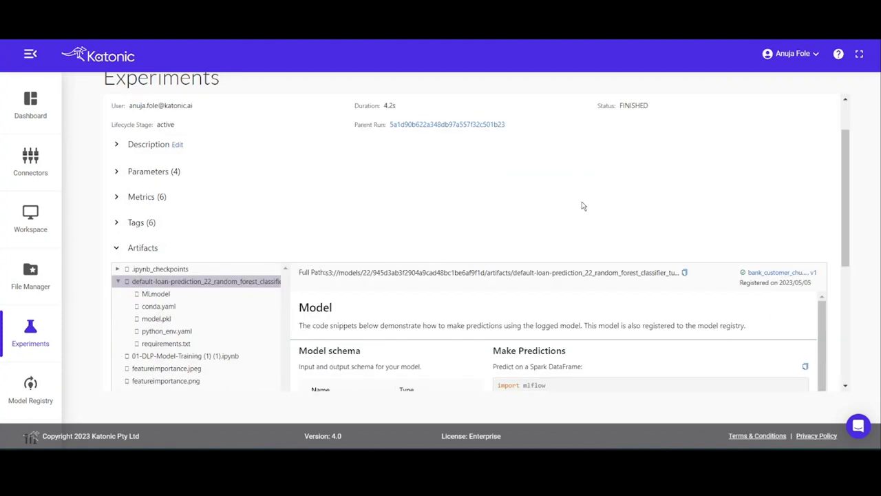
scroll(581, 206, down, 1)
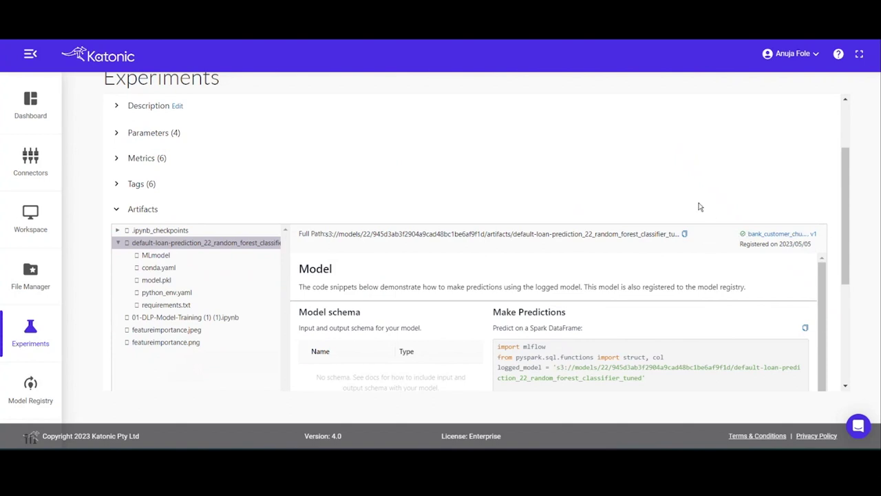
Step: Leave the run, open the Model Registry and look through the registered models
key(alt+Left)
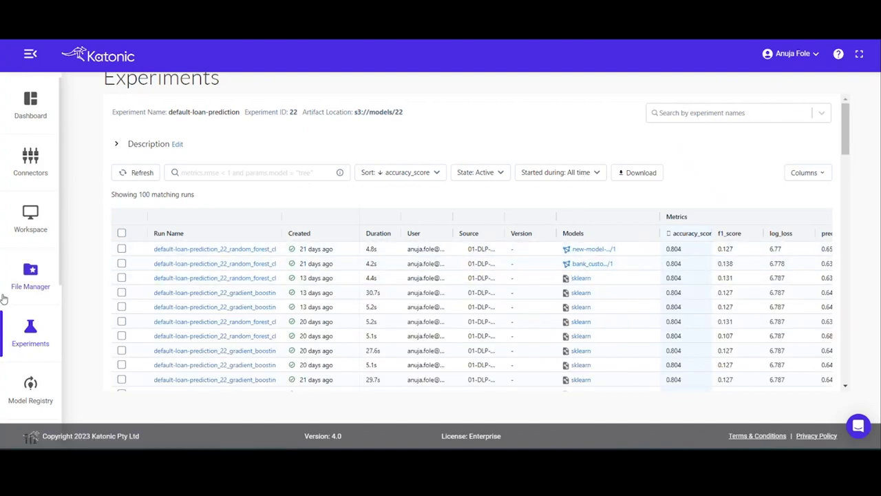
scroll(31, 261, down, 3)
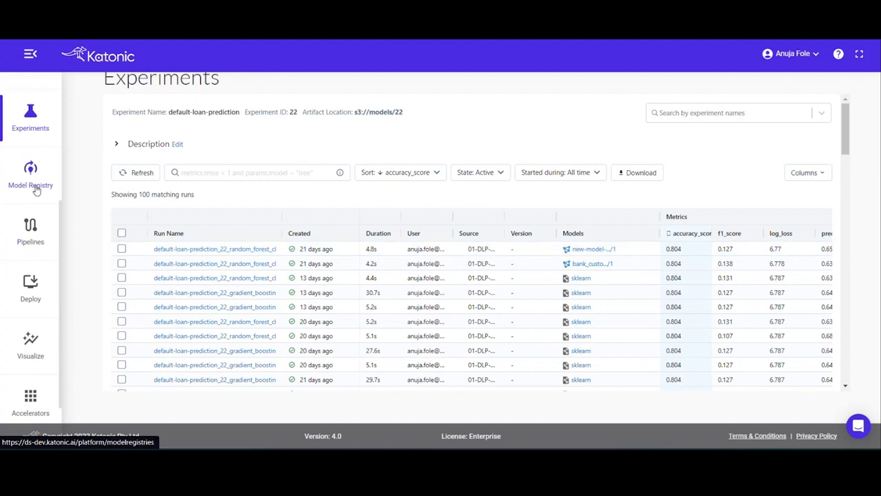
click(28, 181)
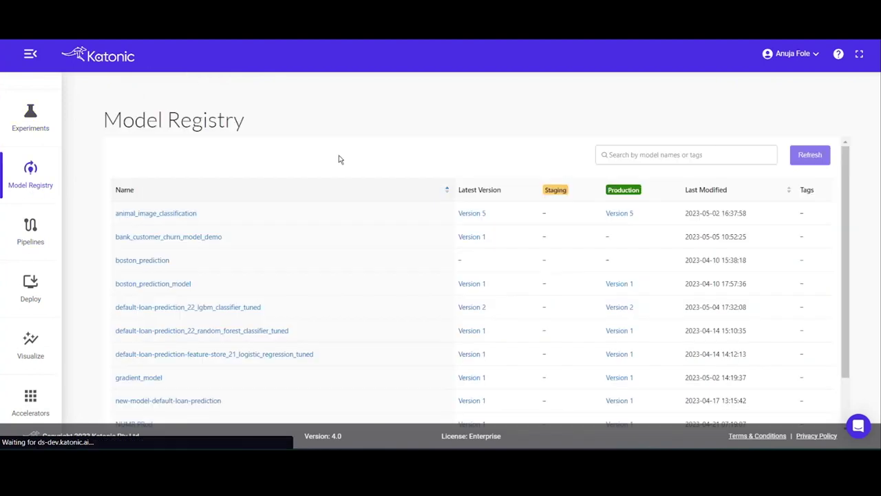
scroll(285, 243, down, 2)
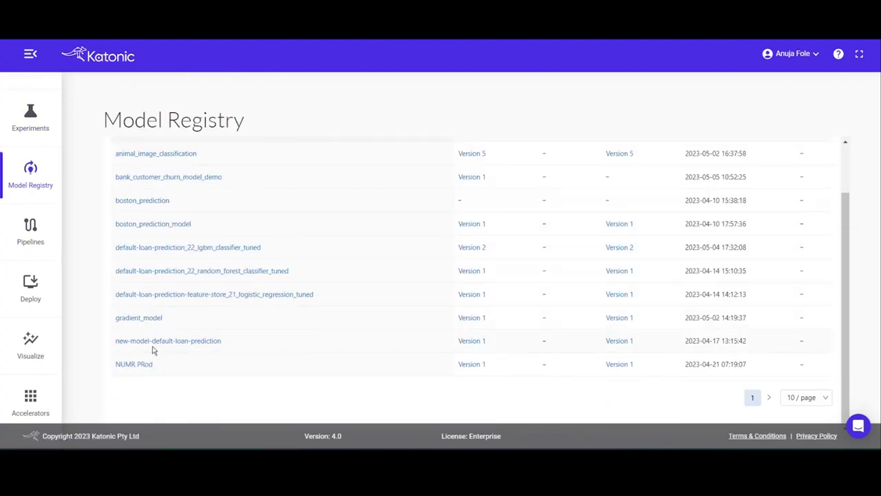
scroll(165, 331, up, 2)
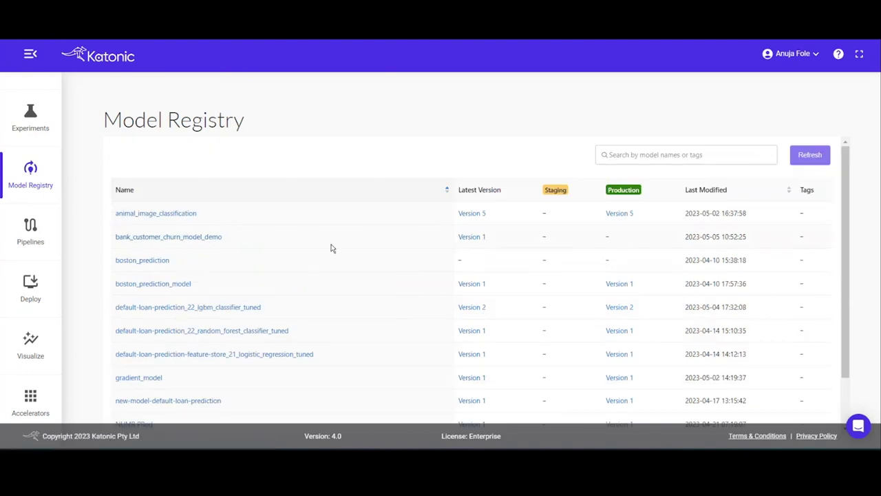
click(164, 236)
click(167, 324)
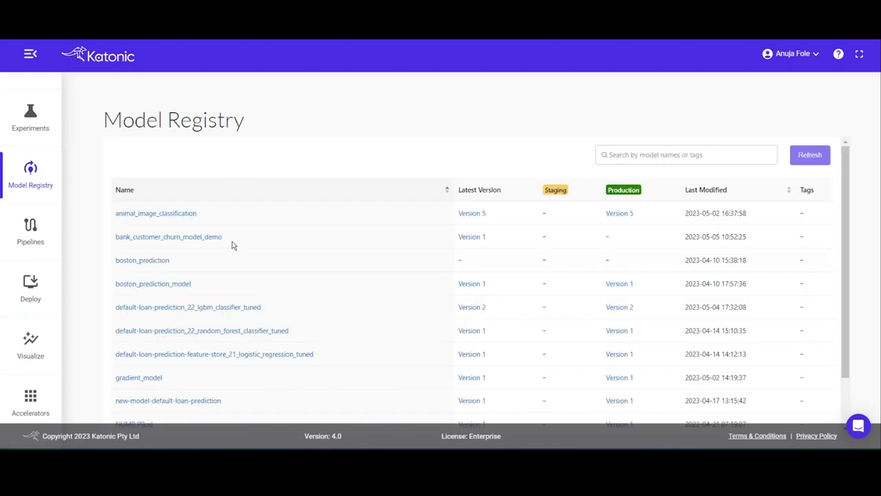
Step: Compare versions 5, 4 and 3 of the animal_image_classification model and review their parameters, schema and metrics
click(151, 215)
scroll(560, 230, down, 2)
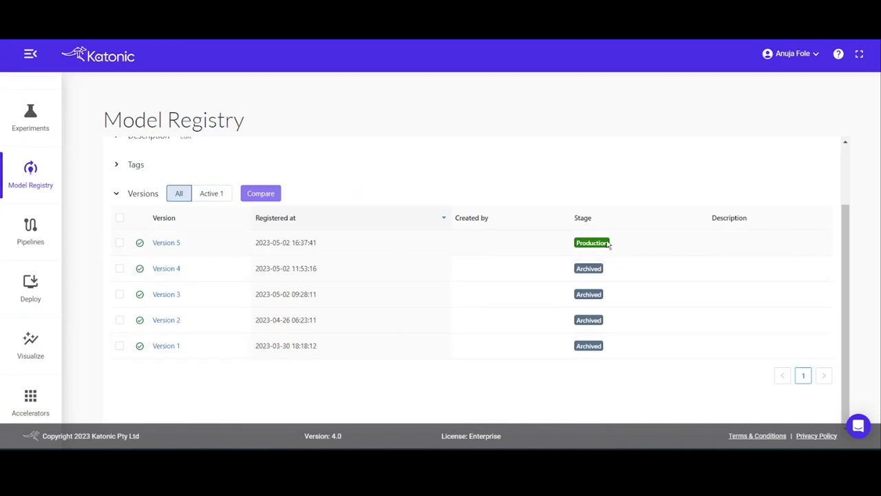
click(119, 243)
click(120, 269)
click(120, 294)
click(261, 194)
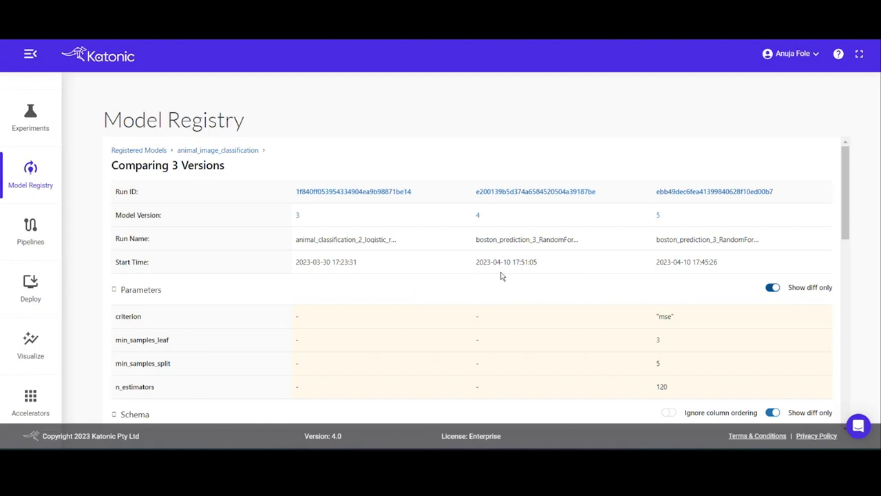
scroll(550, 303, down, 10)
scroll(538, 261, up, 3)
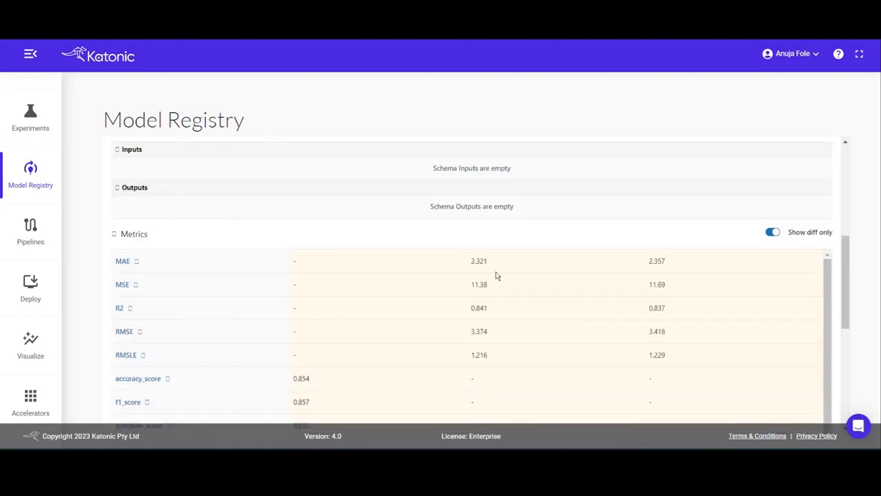
Step: Open Version 1 of bank_customer_churn_model_demo and transition its stage to Production
key(alt+Left)
key(alt+Left)
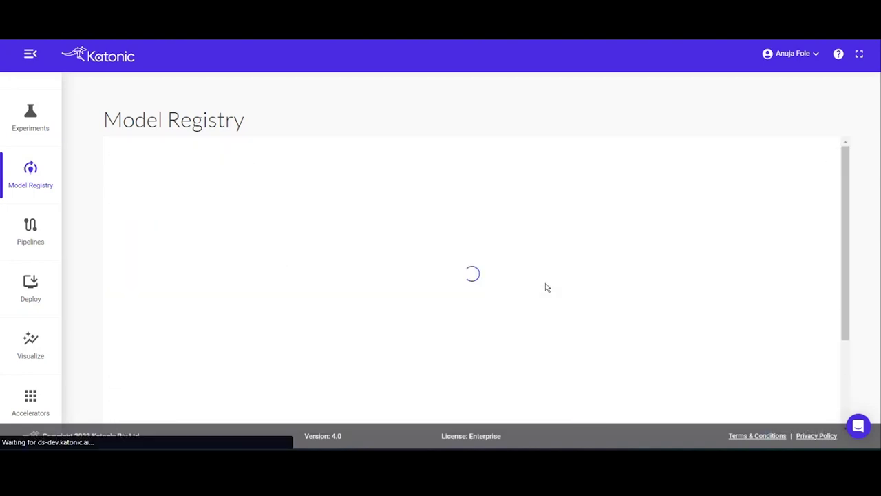
click(183, 238)
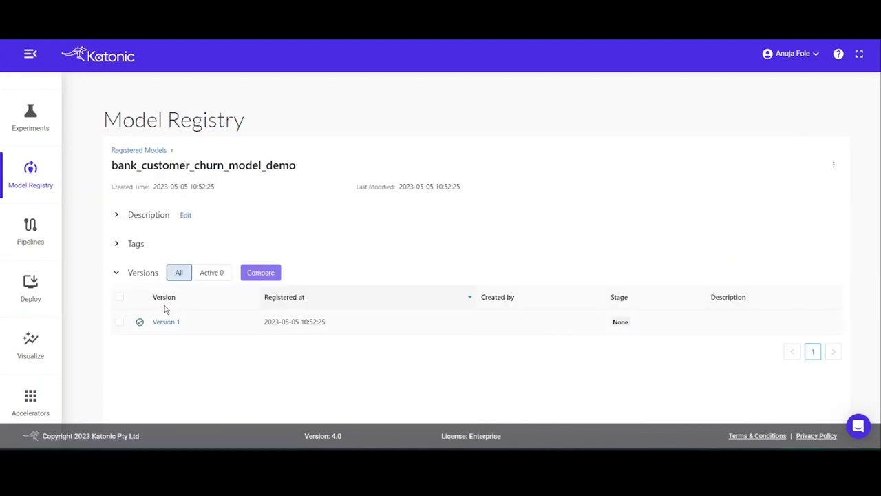
click(168, 324)
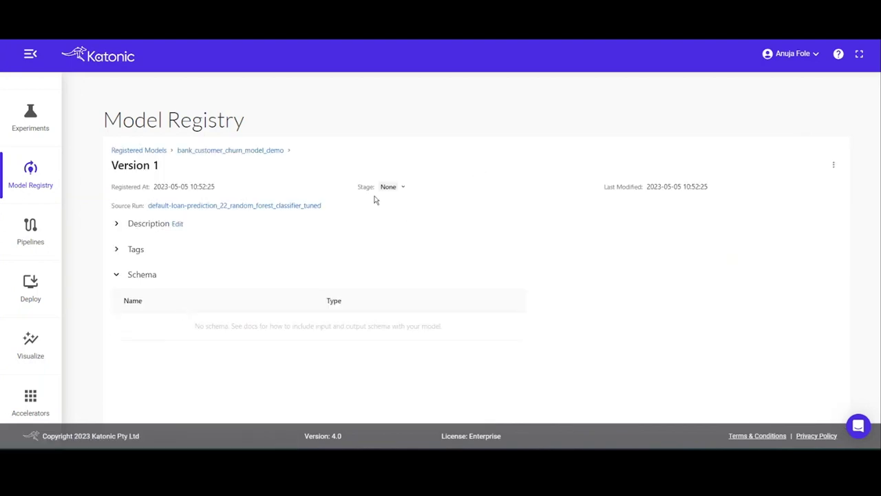
click(402, 188)
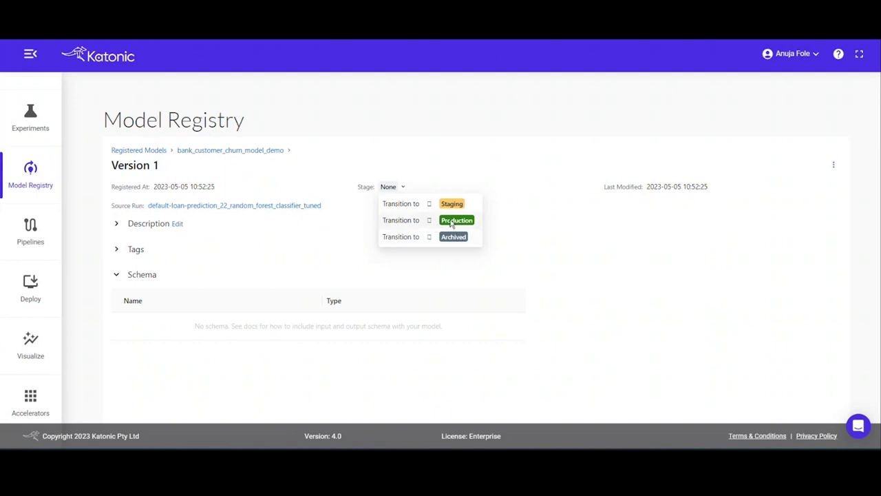
click(451, 221)
click(342, 294)
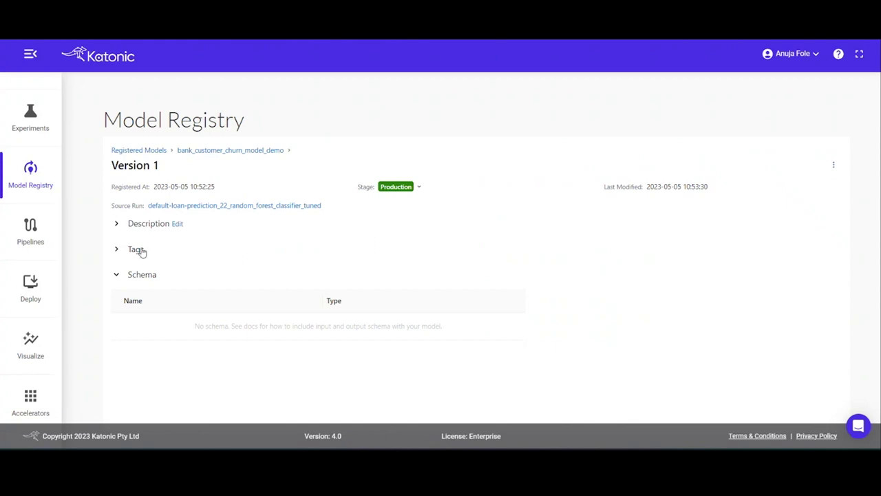
Step: Open the model deployments and start a new deployment named Bank-Customer-Churn-Model with Katonic Model Registry as its source
click(31, 290)
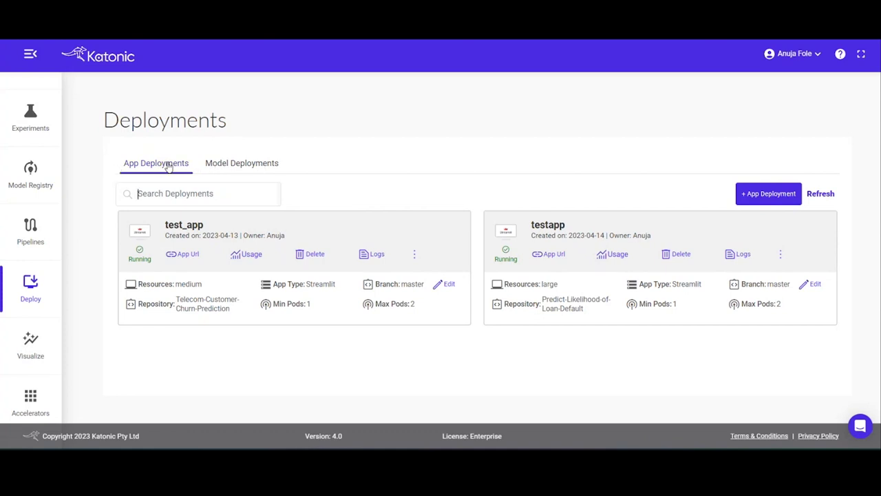
click(238, 165)
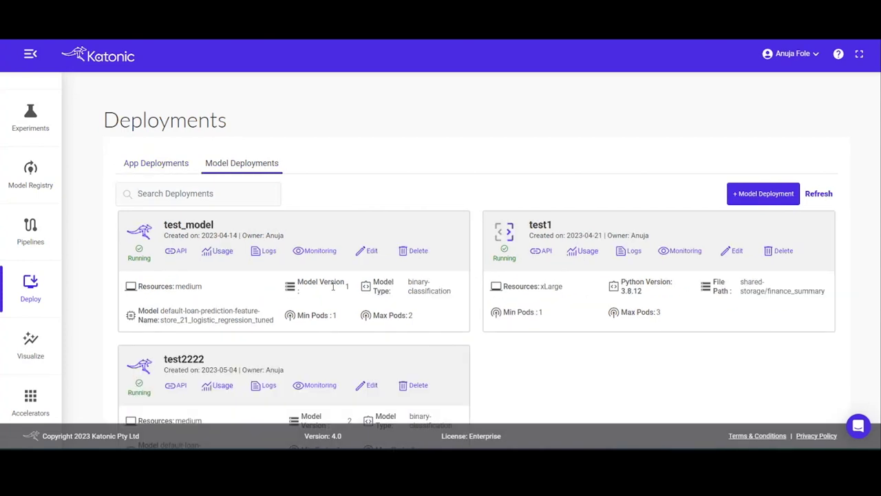
click(761, 196)
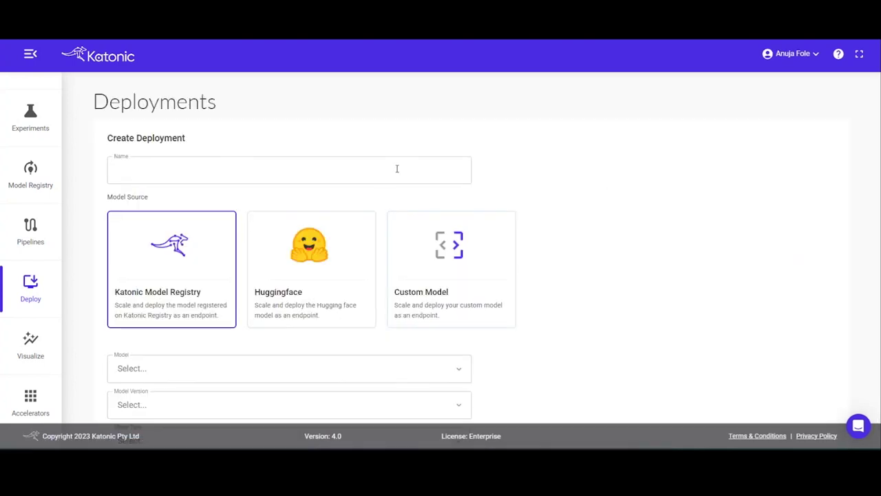
click(382, 172)
text(bank)
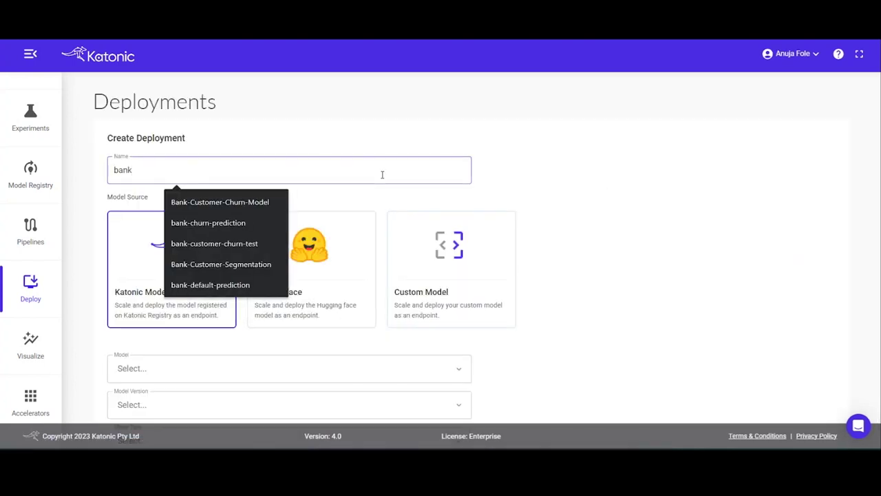
click(274, 203)
scroll(557, 208, down, 2)
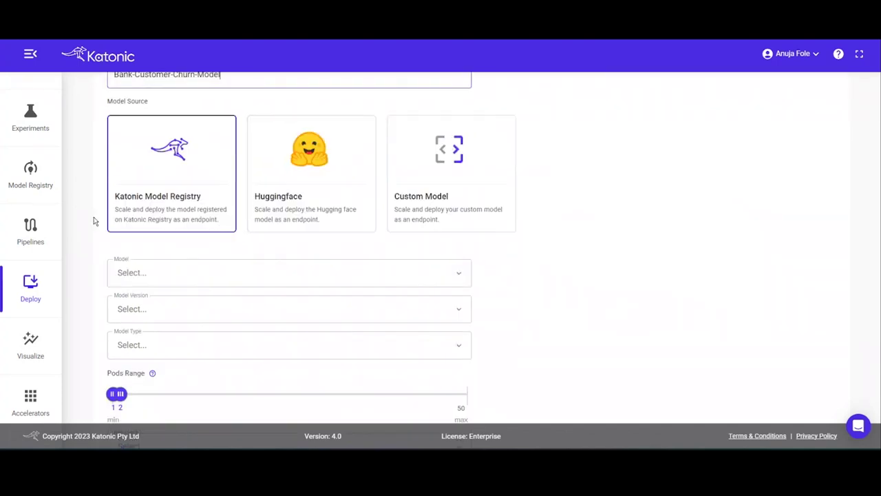
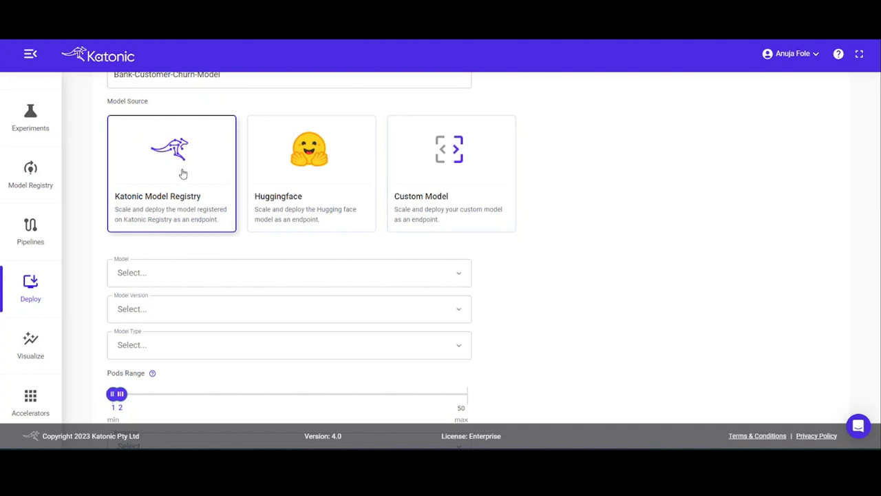
Step: Choose bank_customer_churn_model_demo, Version 1, as the model to deploy and set its model type to Binary Classification
scroll(183, 197, down, 2)
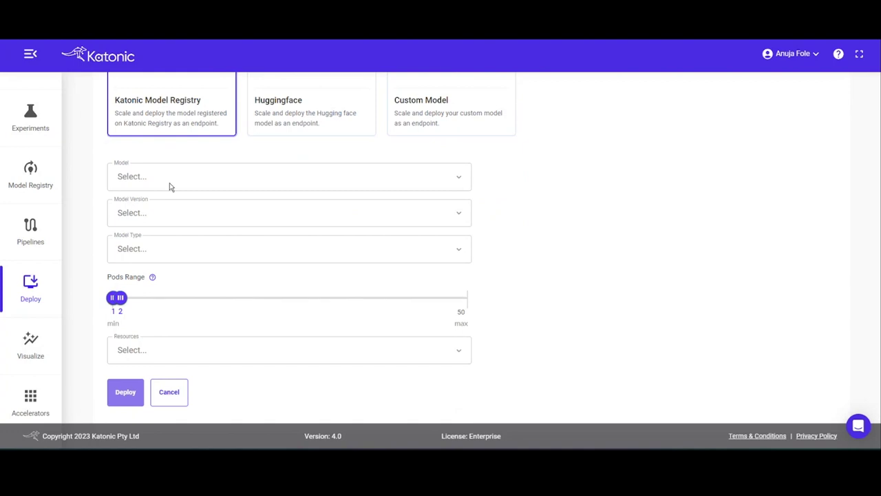
click(181, 185)
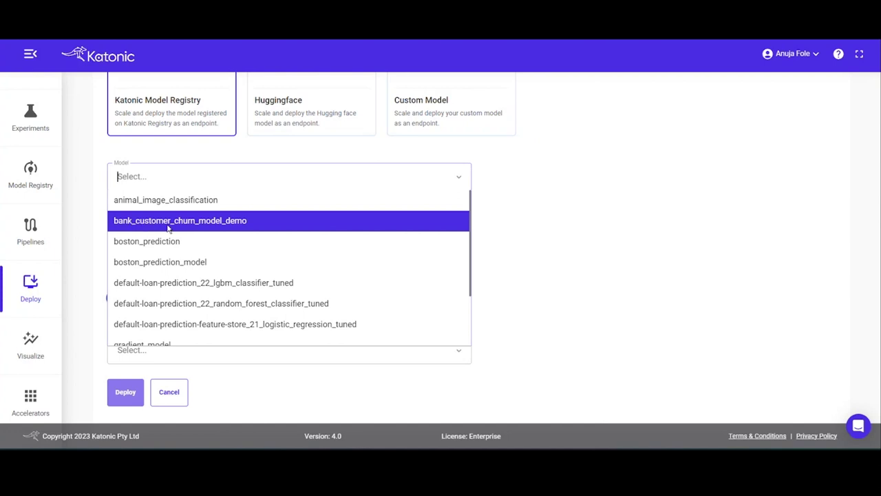
click(224, 222)
scroll(218, 236, down, 1)
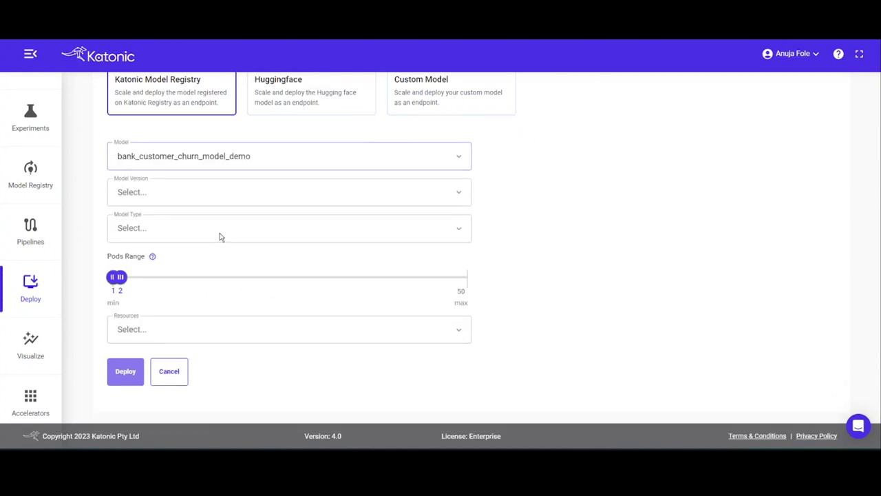
click(184, 172)
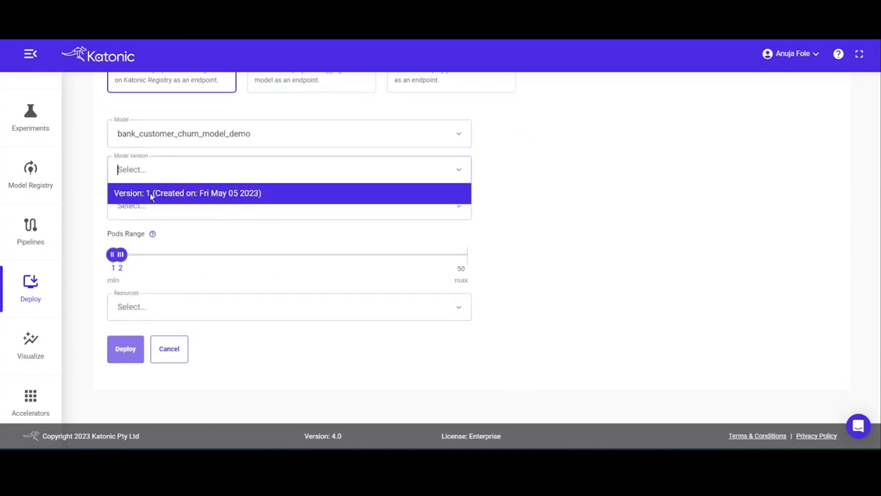
click(228, 198)
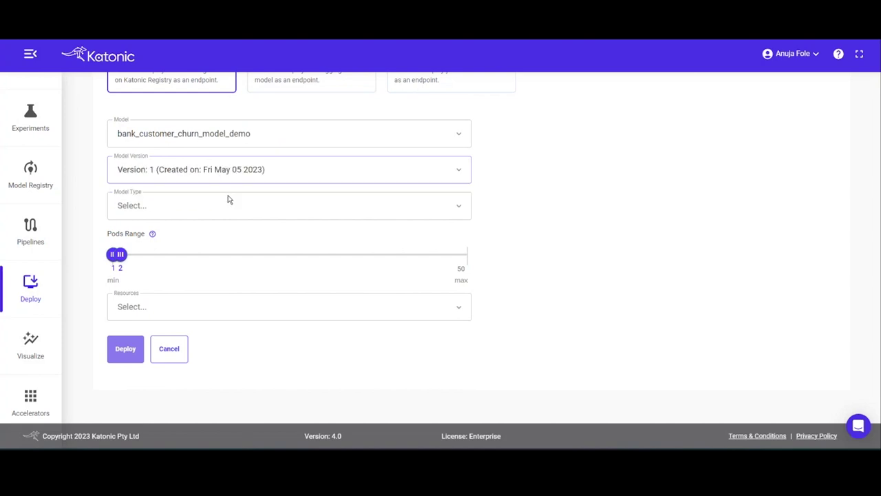
click(116, 208)
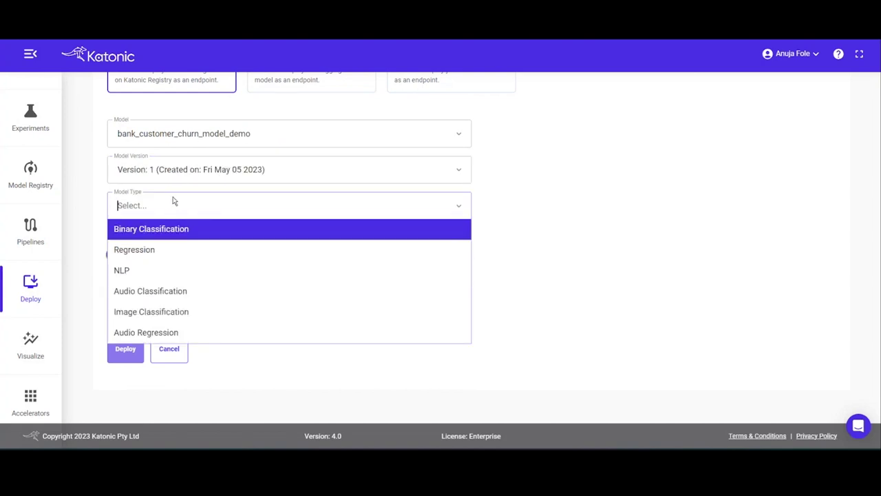
click(163, 232)
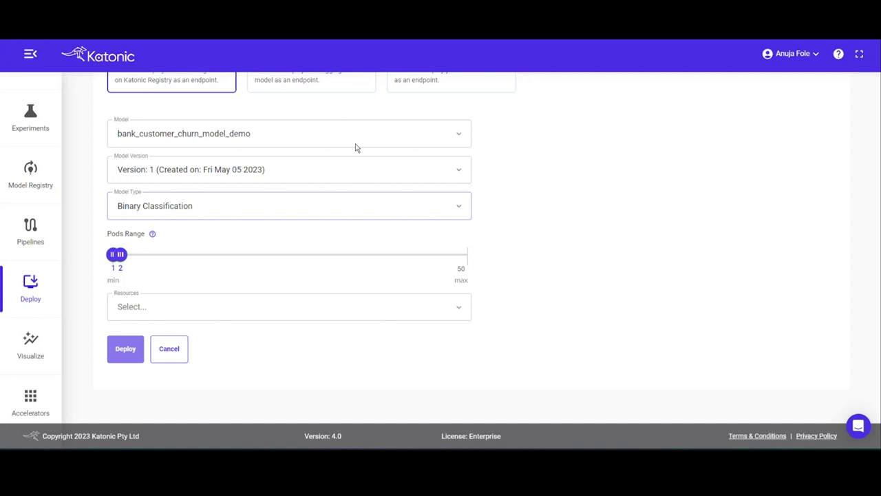
Step: Set the pods range to 1–4 and the resources to Medium (4Gi memory, 2 core cpu), and cancel the deployment
drag(121, 255, 134, 256)
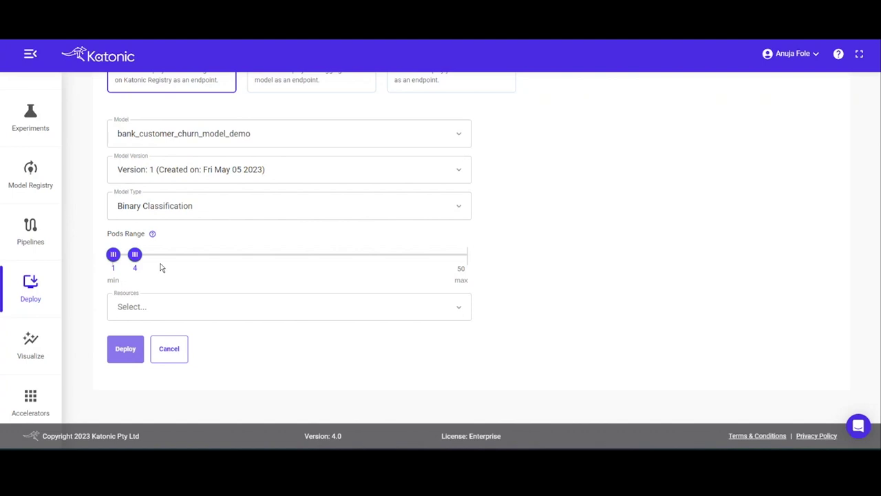
click(183, 310)
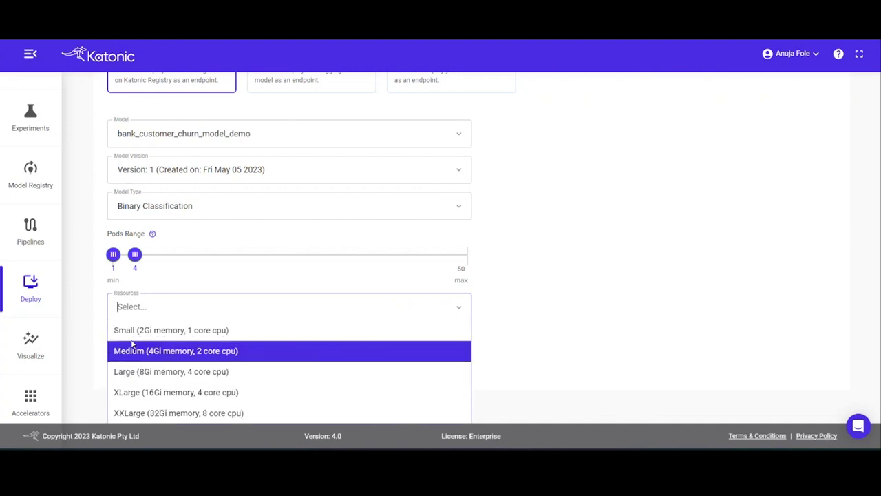
click(170, 352)
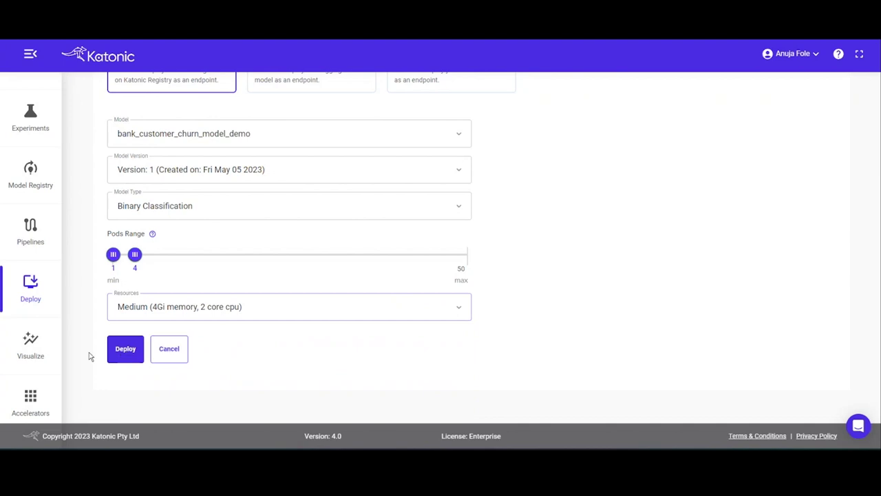
click(172, 352)
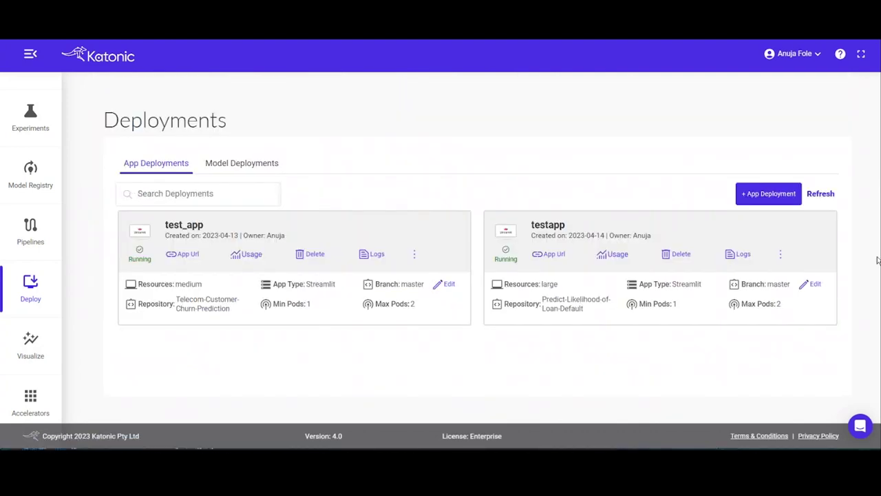
Step: Open the monitoring dashboard of the test_model deployment and review its latency, request and real-time model metrics
click(231, 163)
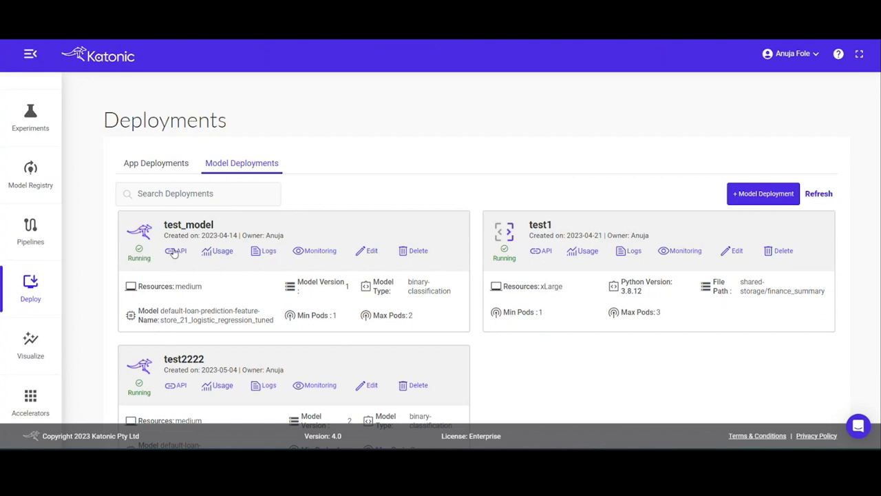
click(316, 256)
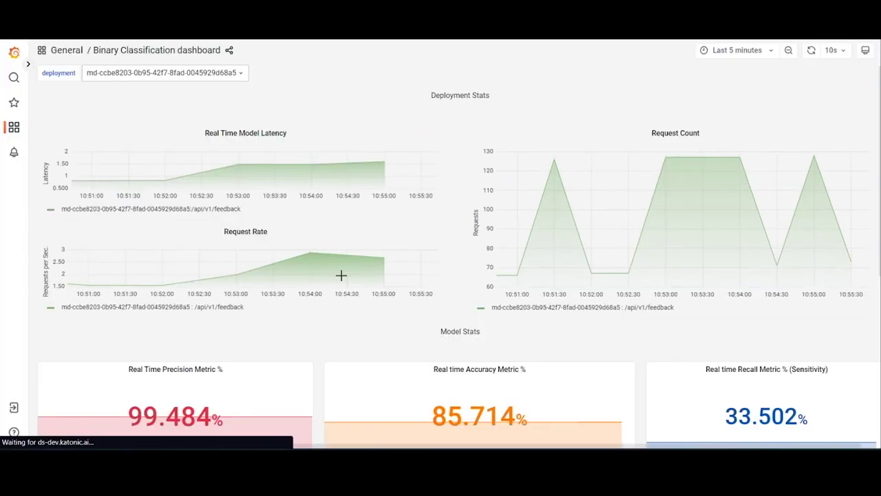
scroll(307, 275, down, 3)
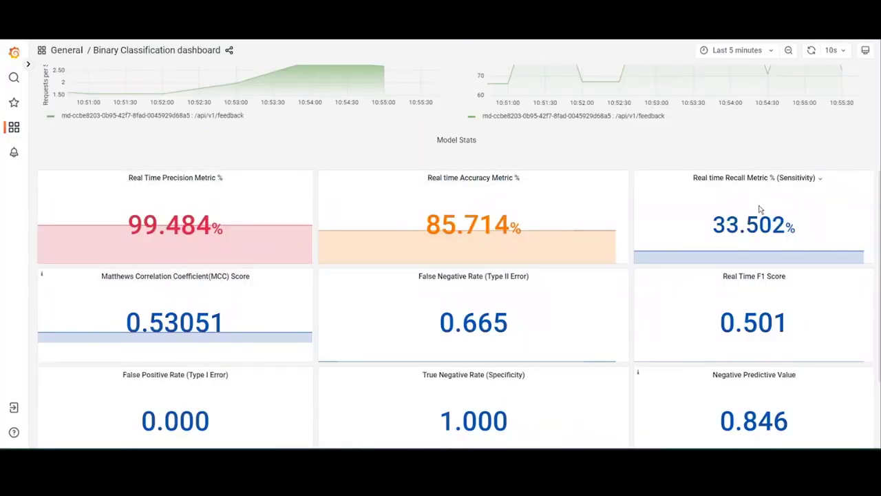
scroll(459, 294, up, 3)
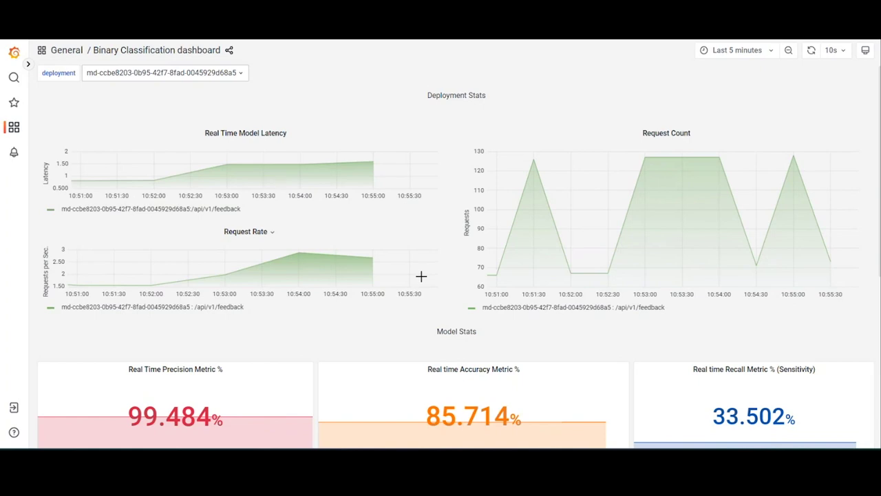
scroll(369, 329, down, 3)
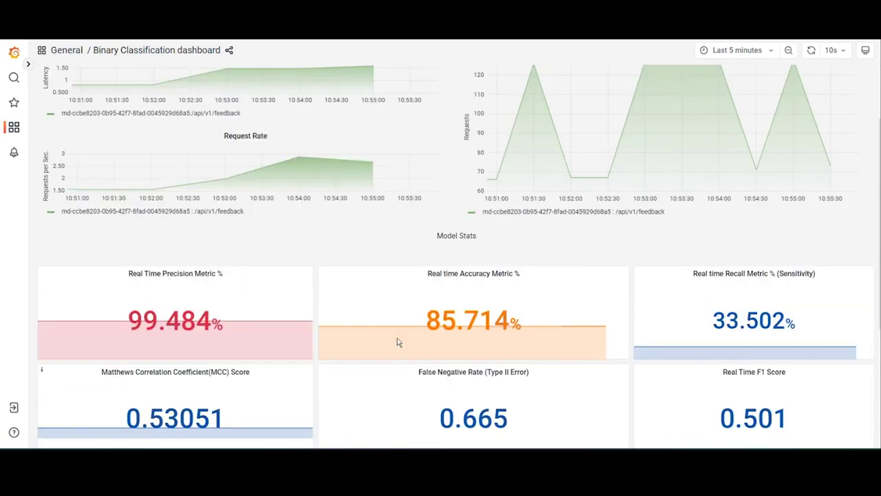
scroll(372, 323, up, 3)
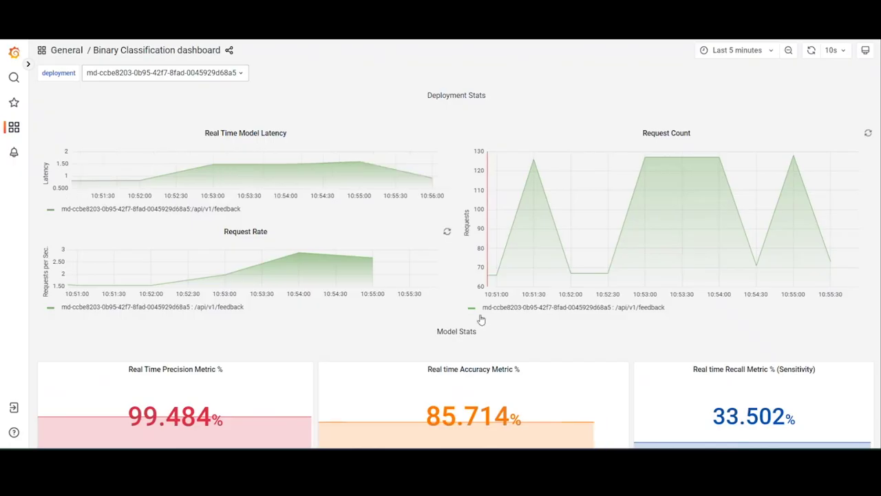
scroll(260, 296, down, 3)
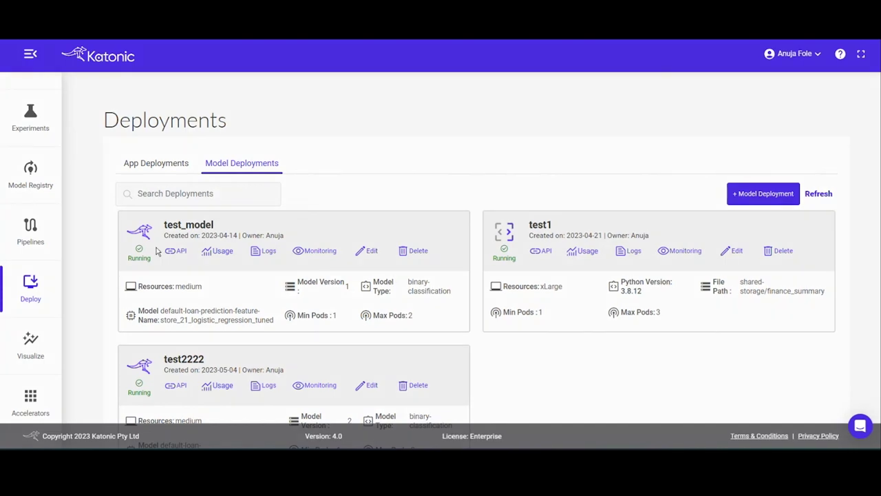
Step: Open the API details of the test_model deployment and review its prediction and feedback endpoint URLs
click(181, 252)
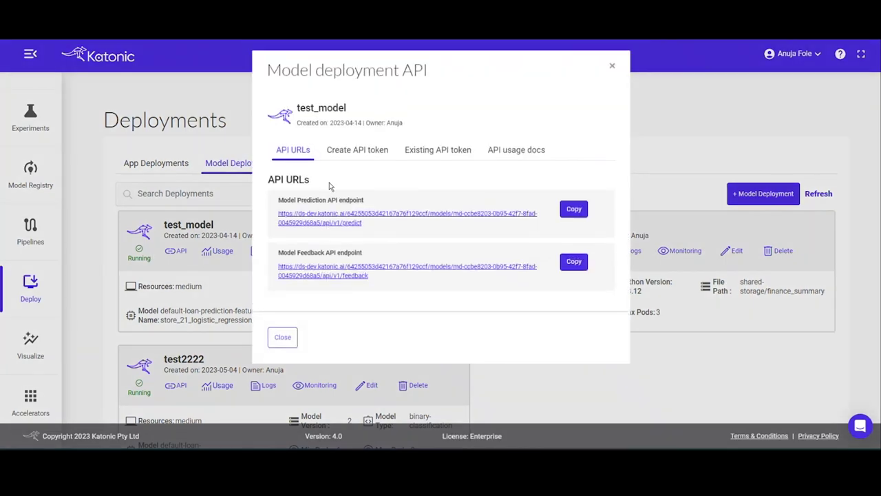
double_click(355, 200)
click(380, 182)
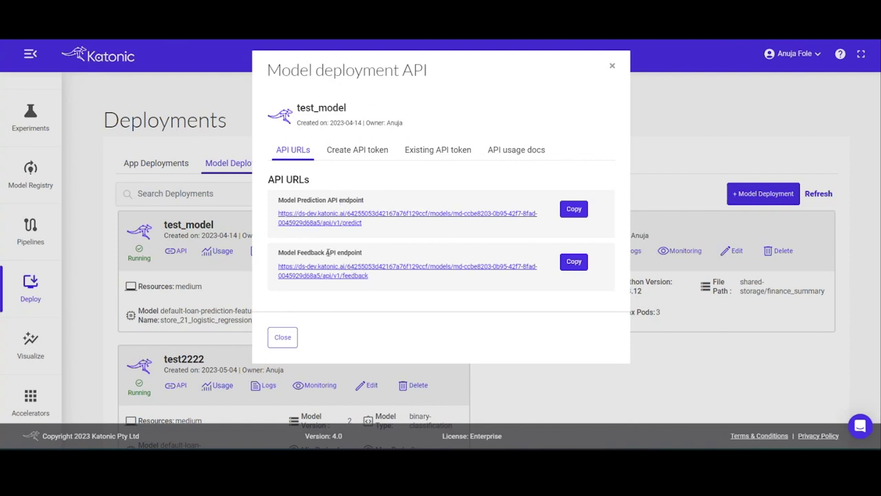
double_click(314, 200)
double_click(308, 253)
click(379, 190)
Step: Create a new API token for test_model, entering a token name and setting the expiry date to 12/05/2023
click(373, 150)
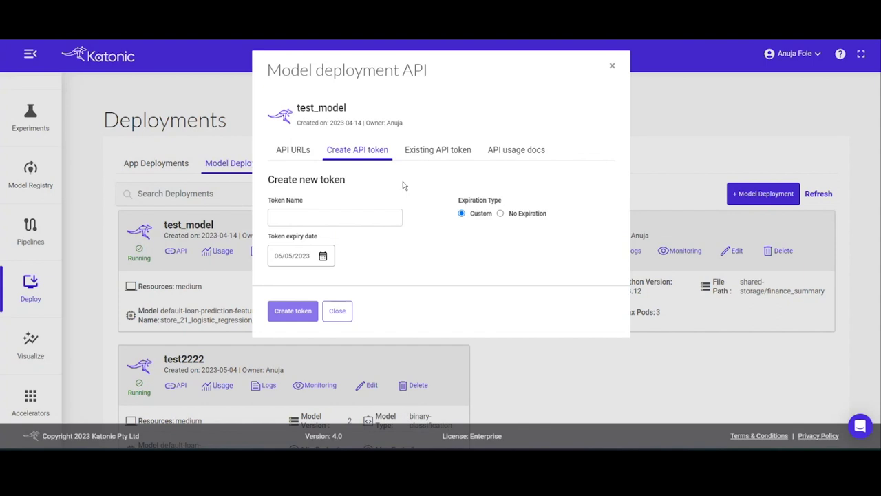
click(369, 219)
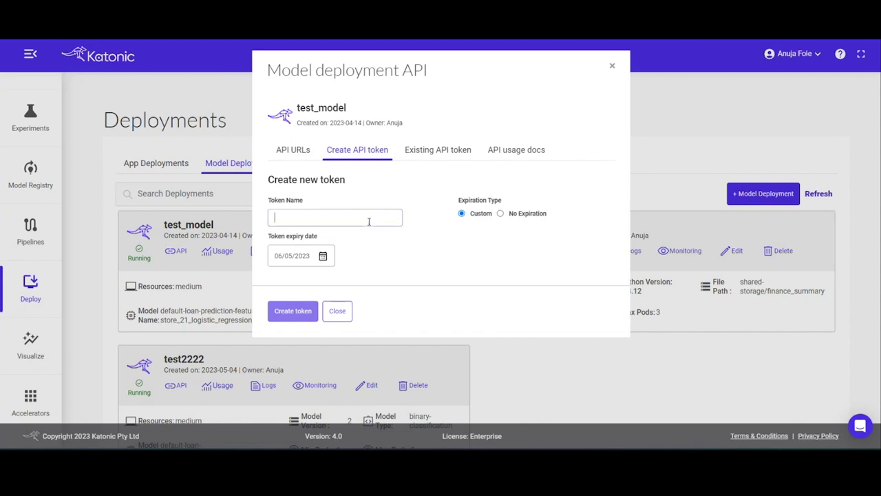
text(vinay)
click(320, 255)
click(323, 255)
click(370, 338)
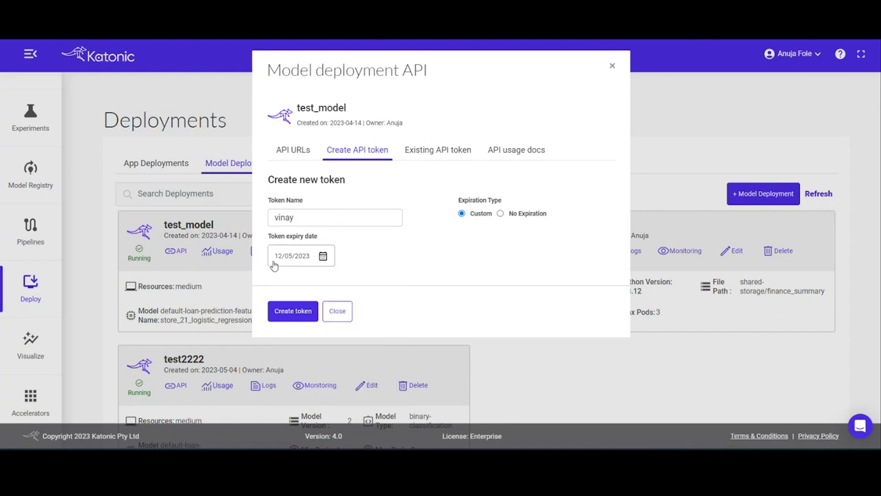
click(298, 313)
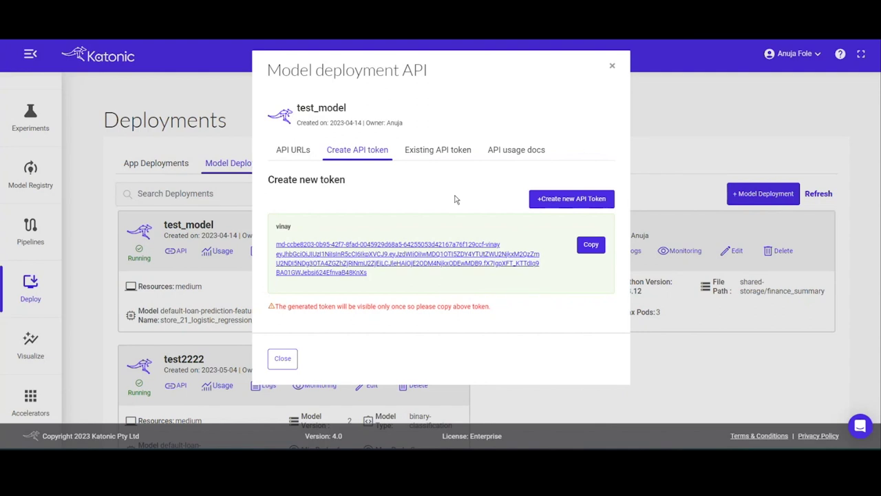
Step: Open test_model's API usage documentation and review the predict endpoint's Python and Java code samples
click(516, 149)
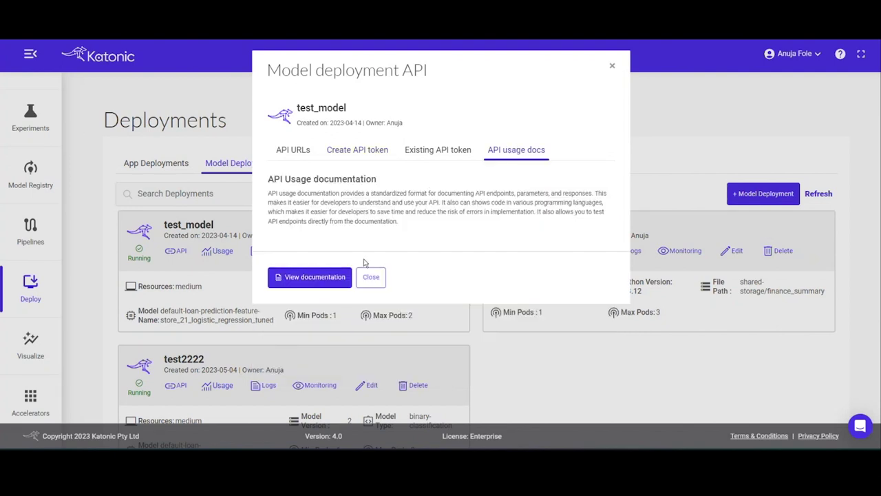
click(309, 277)
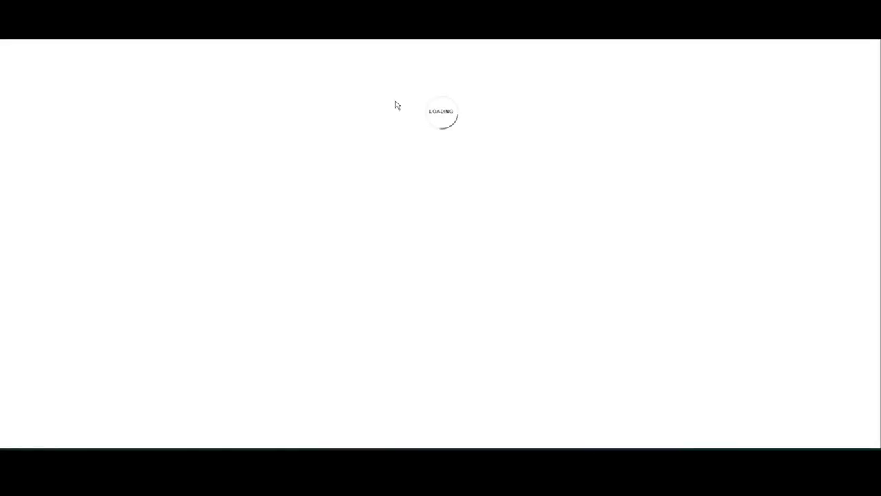
scroll(338, 191, down, 3)
scroll(335, 190, up, 3)
scroll(316, 157, down, 5)
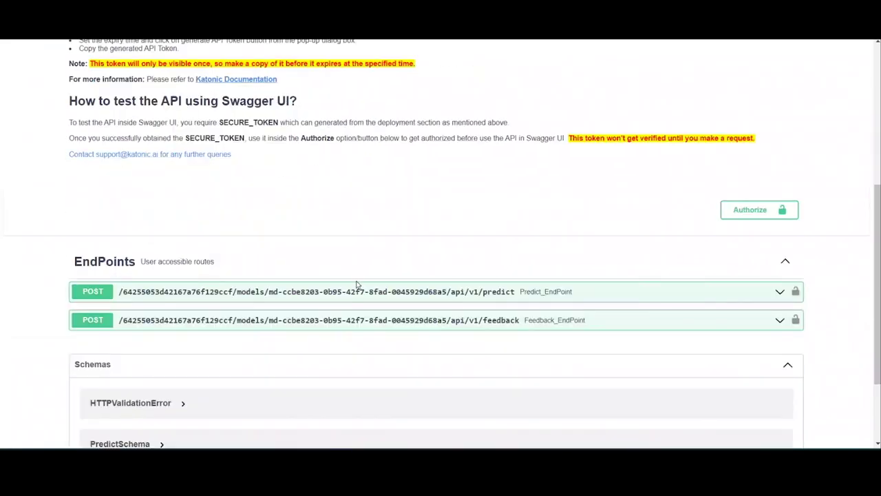
click(359, 291)
scroll(385, 243, down, 4)
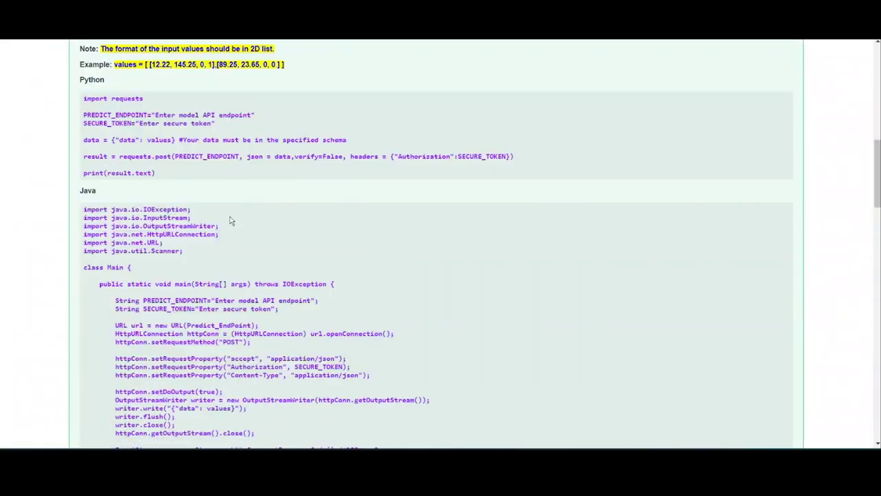
double_click(92, 80)
scroll(128, 101, down, 15)
scroll(181, 192, up, 20)
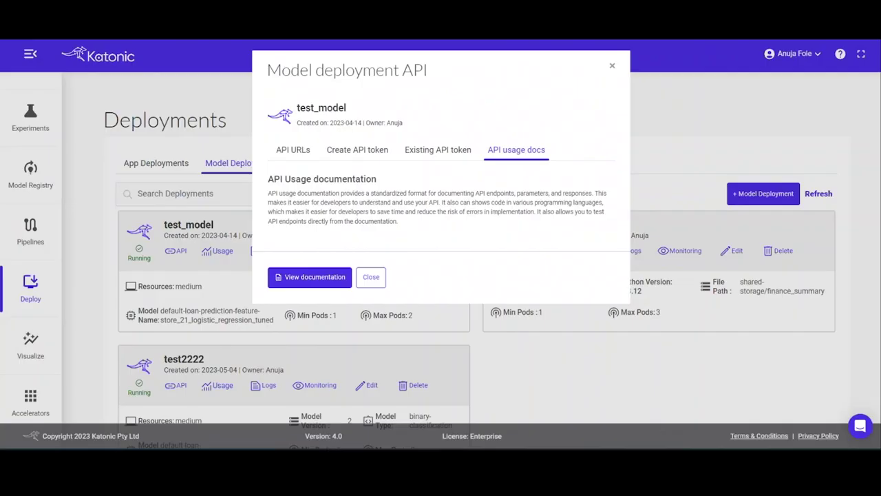
Step: Close test_model's API details, then open its model logs and review the output of Pod 0
click(610, 66)
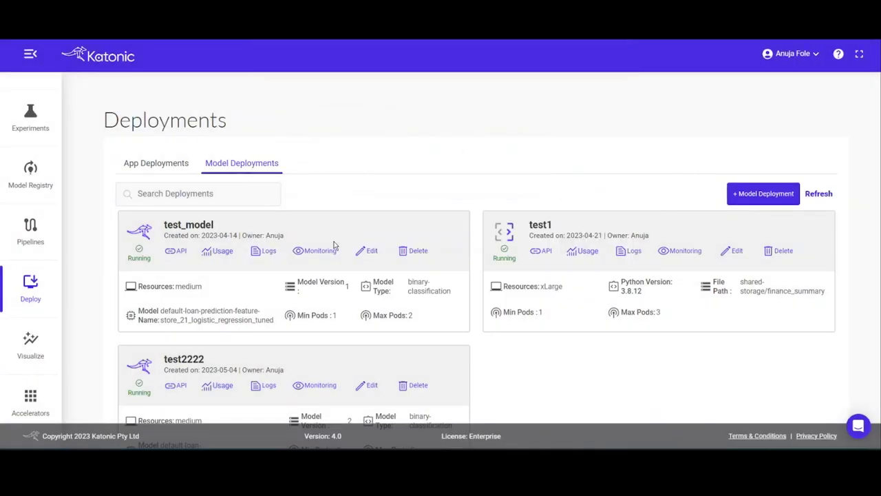
click(266, 250)
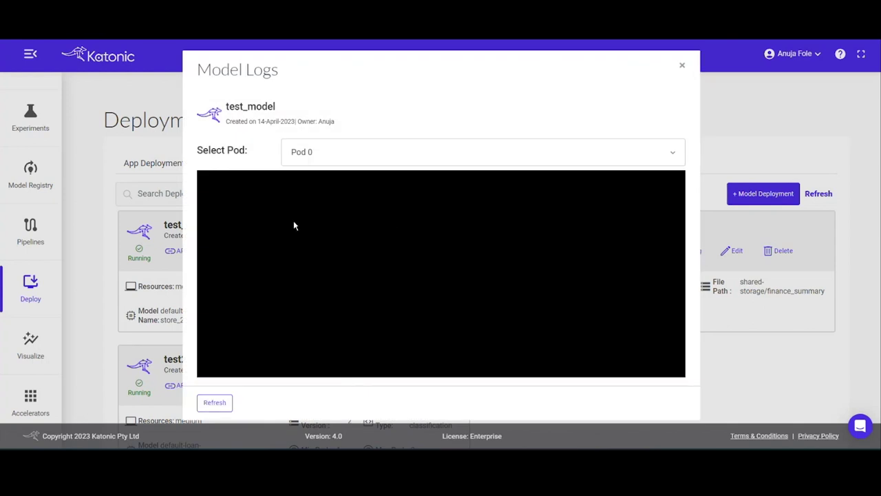
click(681, 66)
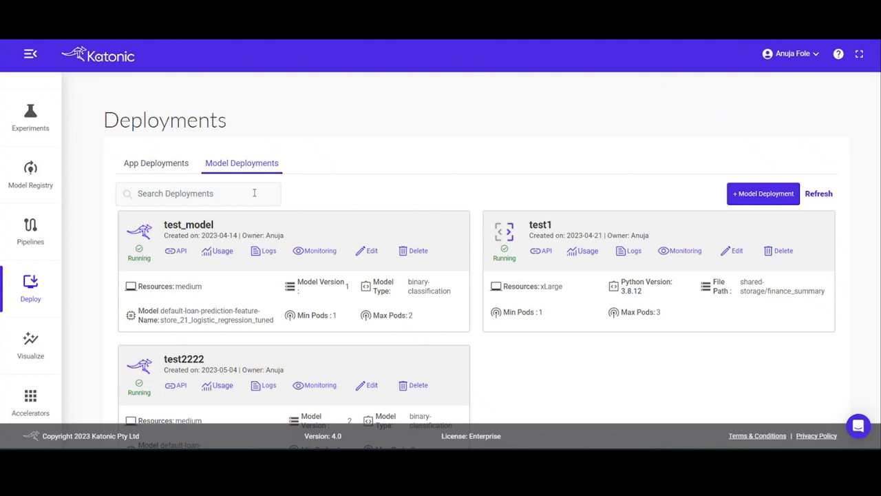
Step: Start a new app deployment named Bank-Customer-Churn-App with Streamlit as its environment
click(158, 169)
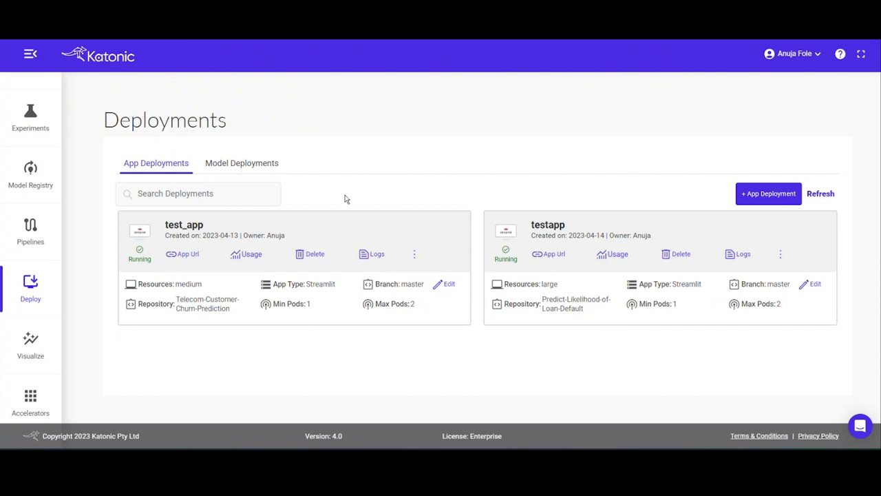
click(780, 199)
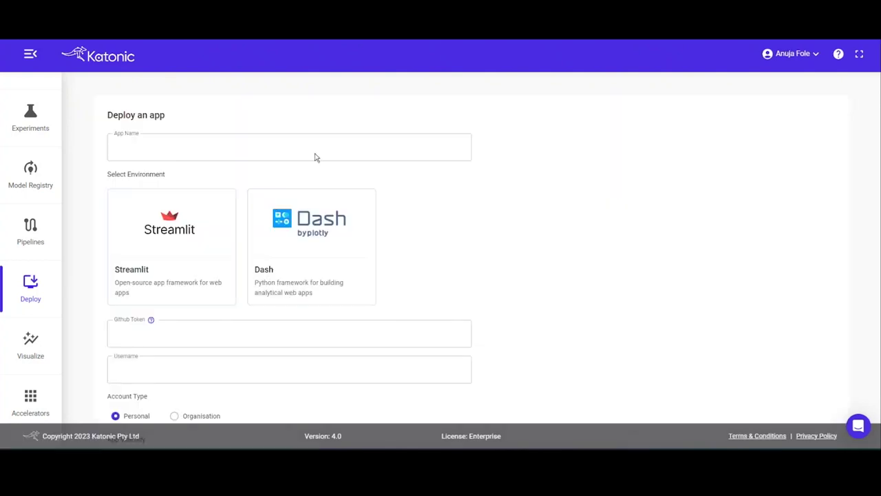
click(307, 149)
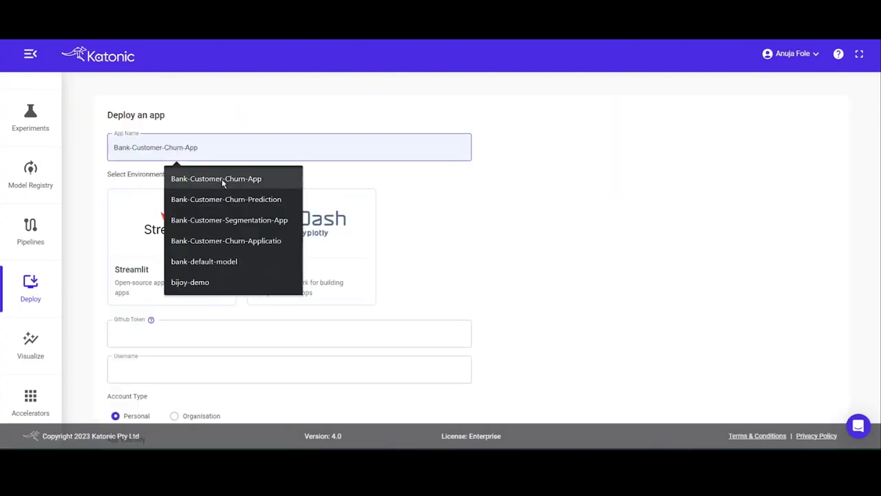
click(222, 179)
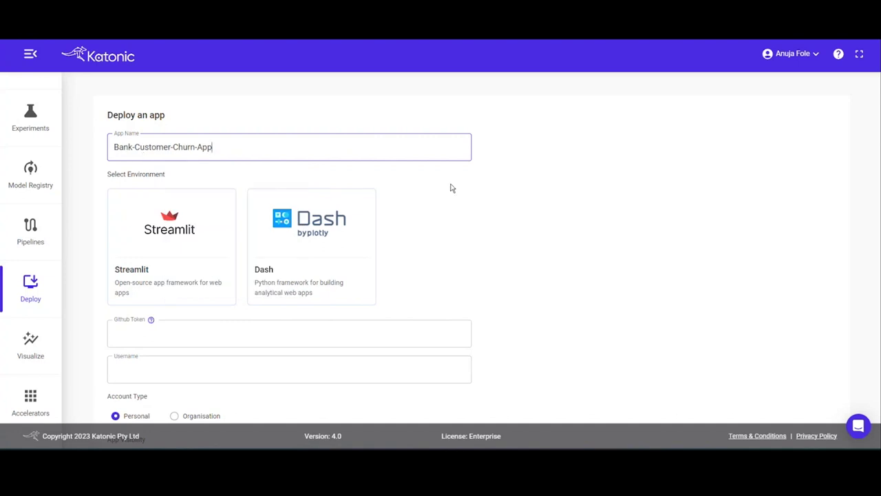
scroll(450, 187, down, 1)
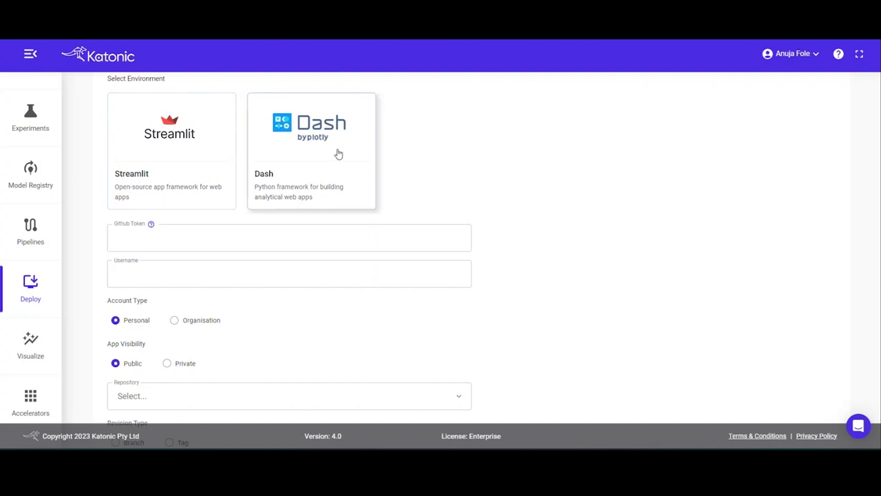
click(169, 163)
Step: Examine the app deployment form's GitHub token, account type, app visibility and repository settings
scroll(333, 222, down, 1)
click(195, 145)
scroll(239, 153, down, 1)
scroll(240, 153, up, 1)
click(189, 147)
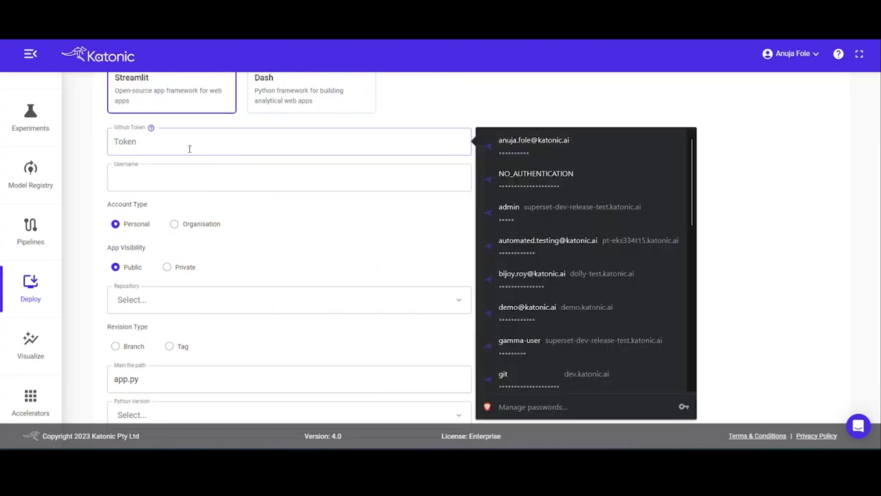
click(222, 212)
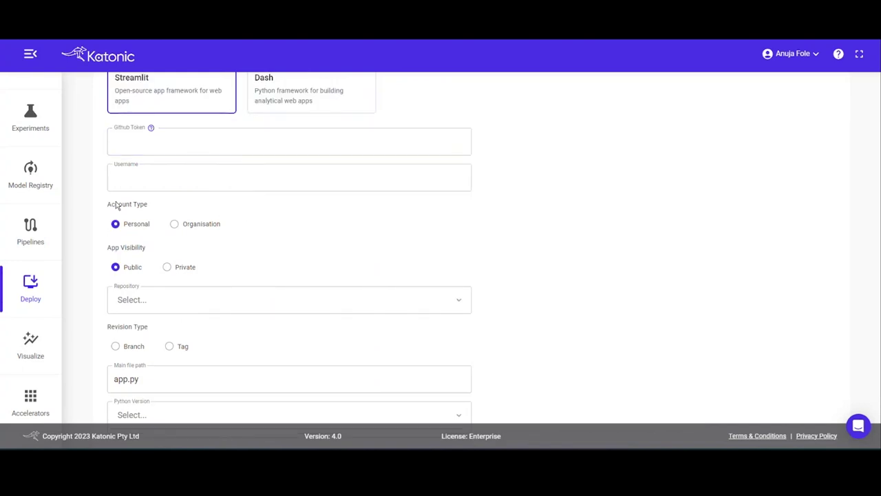
scroll(328, 246, down, 1)
click(170, 212)
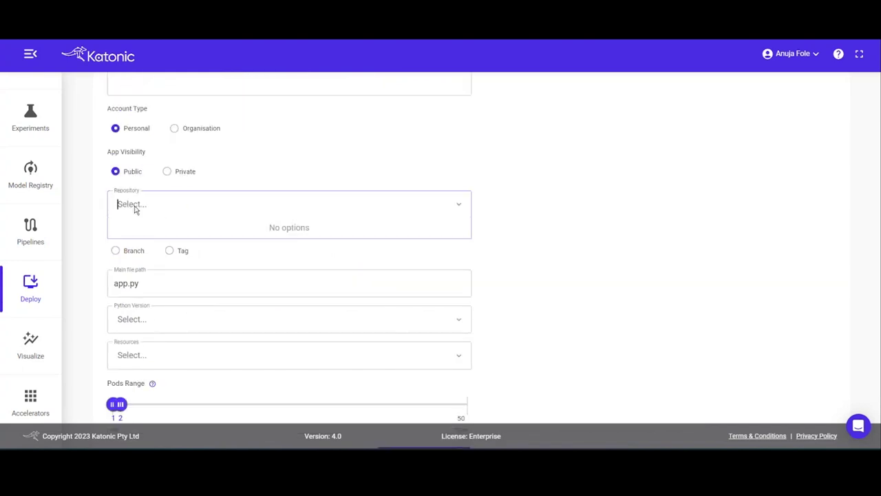
click(327, 210)
scroll(145, 238, down, 2)
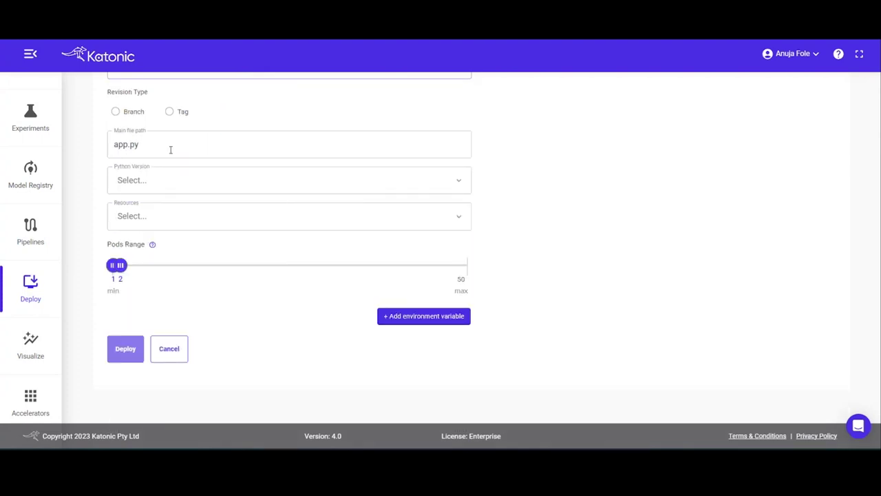
Step: Choose Python 3.8 and Large (8Gi memory, 4 core cpu) resources for the app, then cancel the deployment
click(161, 182)
click(151, 245)
click(158, 226)
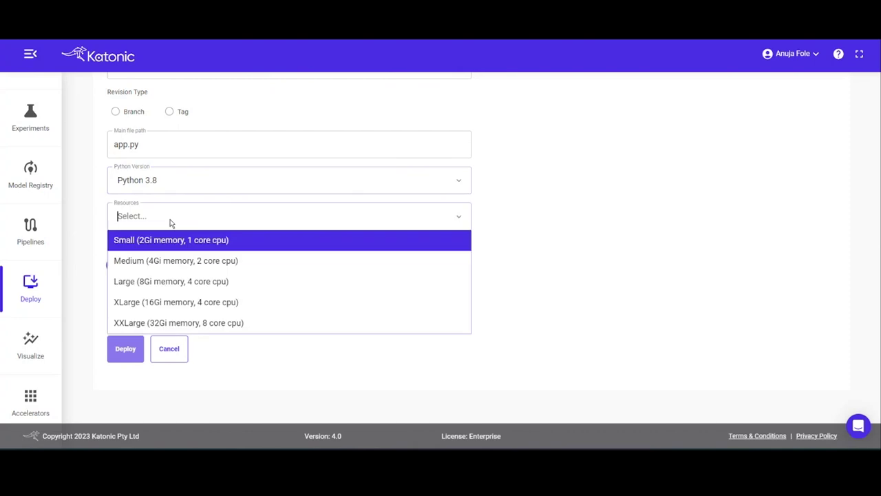
click(220, 282)
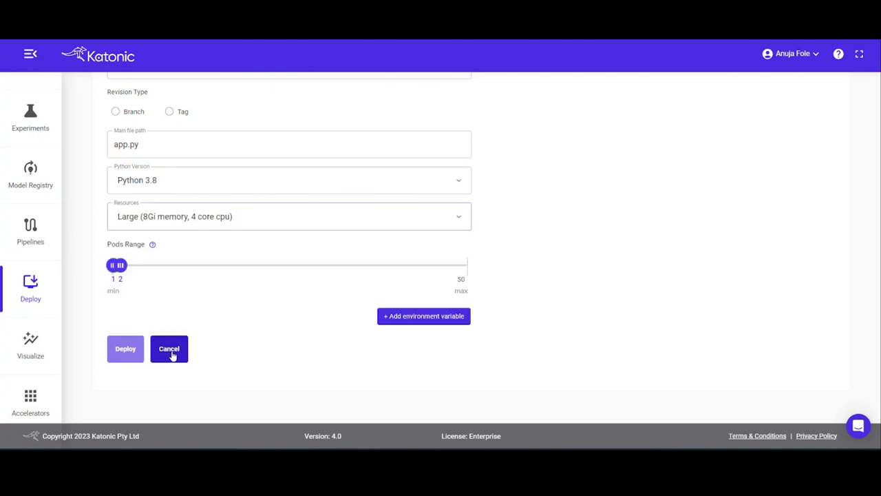
scroll(269, 277, up, 1)
scroll(269, 277, down, 1)
click(178, 354)
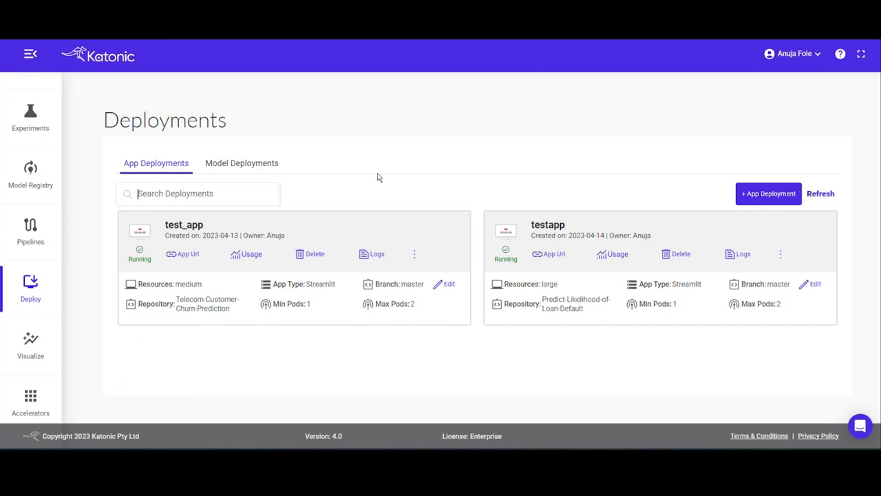
Step: Open the live app of the test_app deployment, review the Telecom Customer Churn Prediction page and close the Live App dialog
click(180, 254)
click(413, 97)
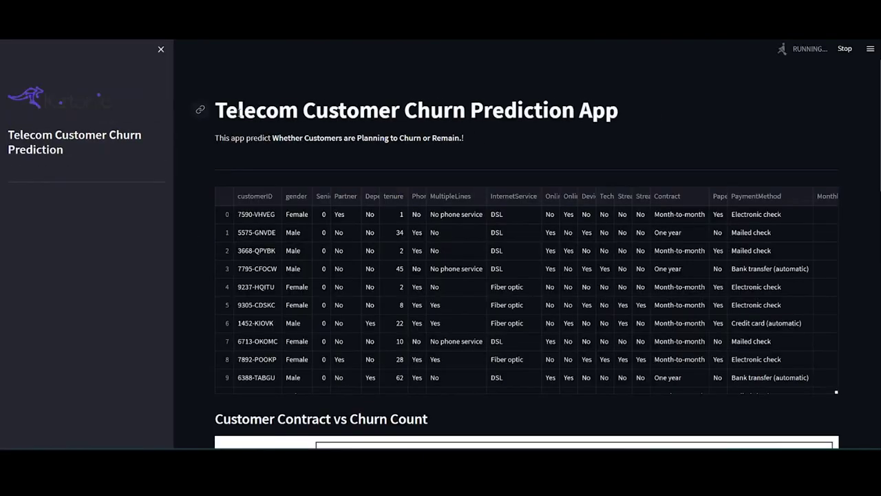
drag(219, 112, 490, 88)
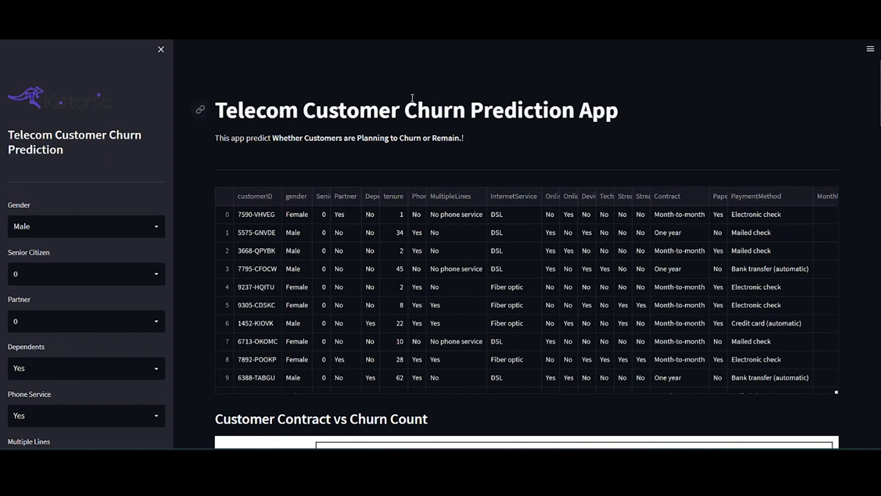
double_click(272, 110)
double_click(348, 110)
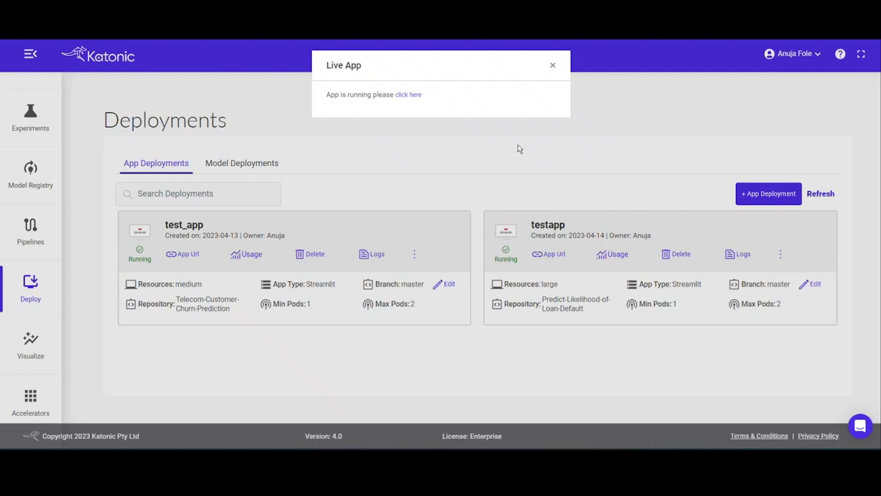
click(552, 65)
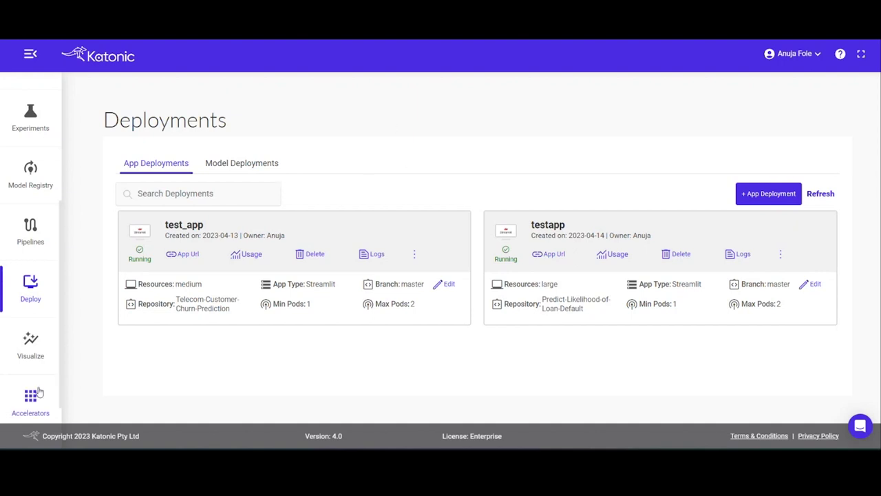
Step: Open the platform's visualization workspace, review its dashboards and charts, and return to the deployments page
click(27, 353)
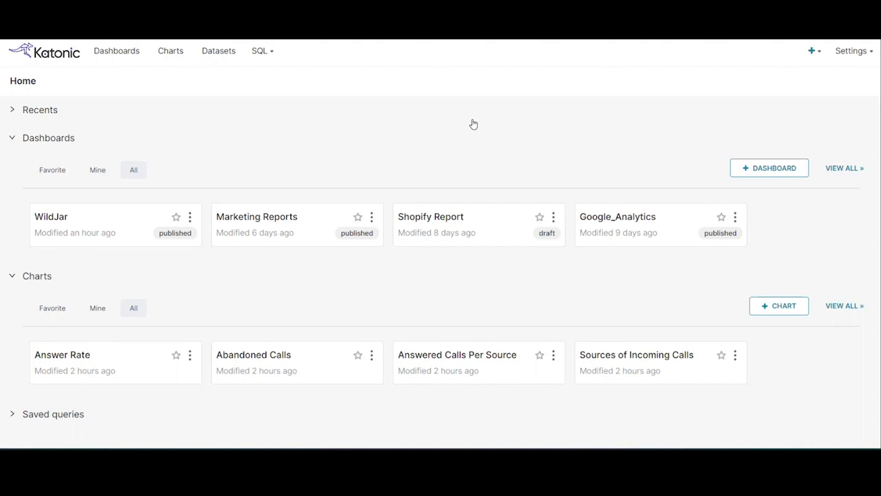
click(198, 102)
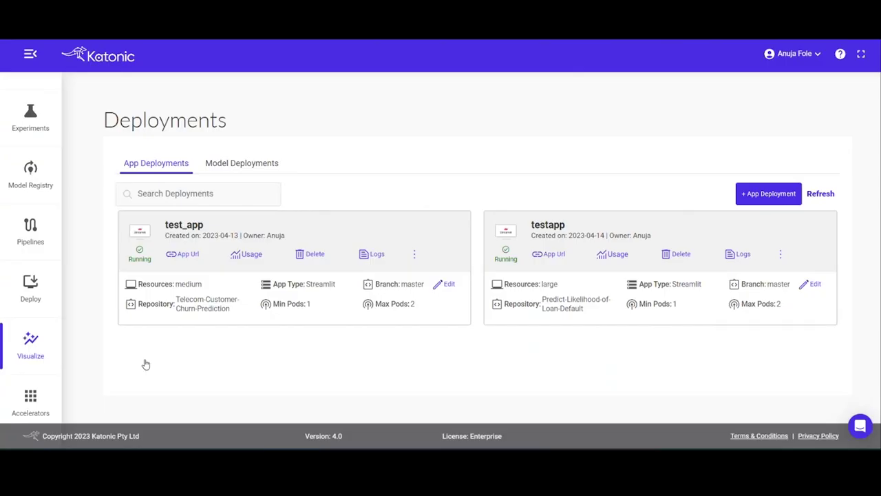
Step: Check the transformation options of the Google Analytics (Universal Analytics) to S3 analytics-filemanager connection
scroll(29, 298, up, 3)
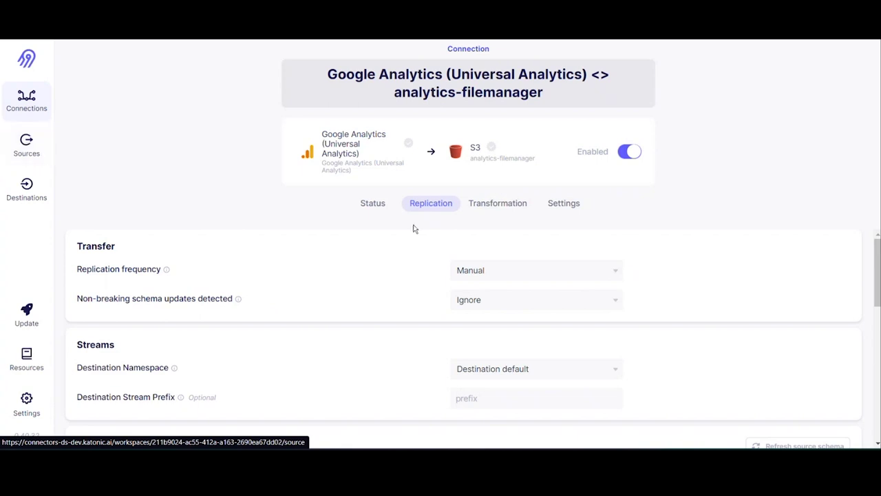
click(500, 206)
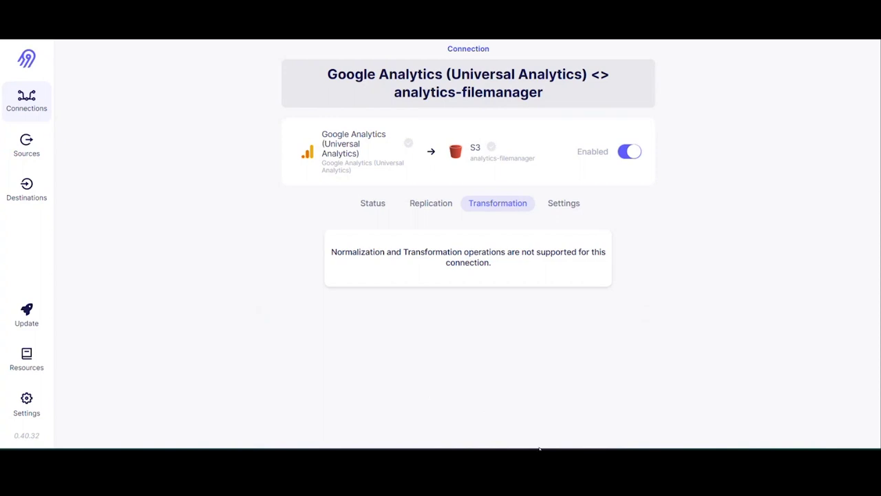
Step: Switch to the PDF presentation in Adobe Acrobat and show its Q&A slide in full screen
mouse_move(554, 468)
click(551, 382)
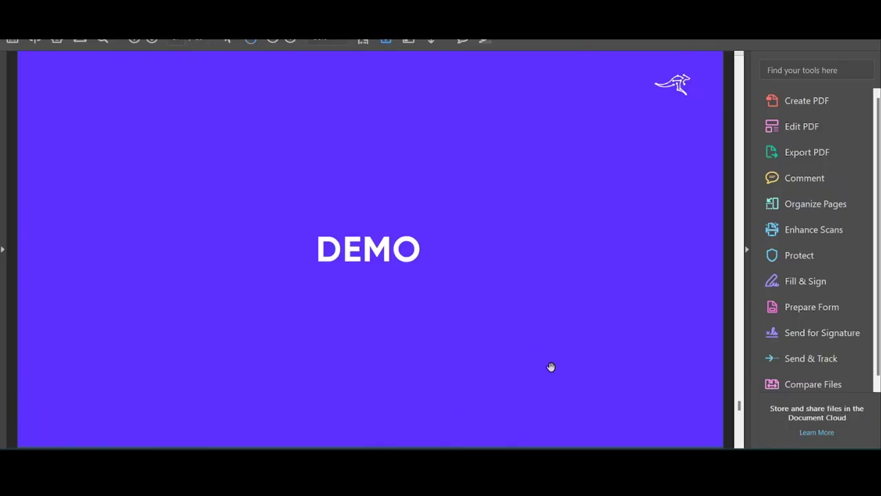
key(Right)
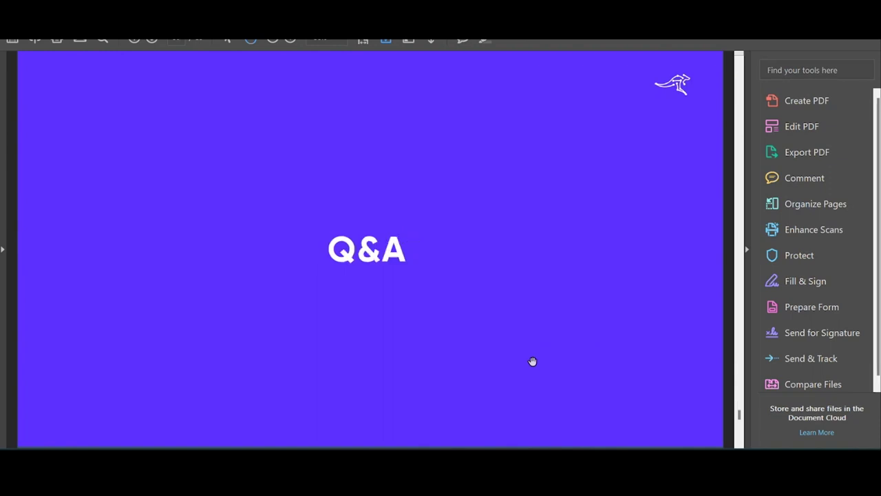
key(ctrl+l)
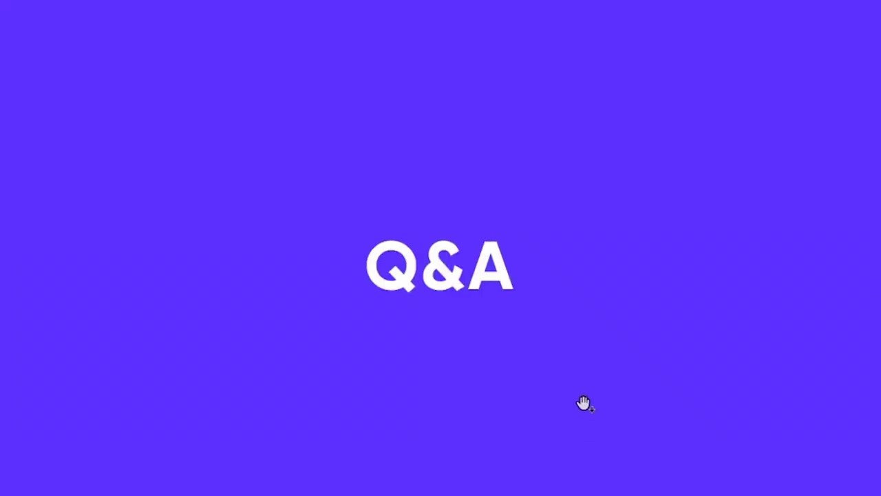